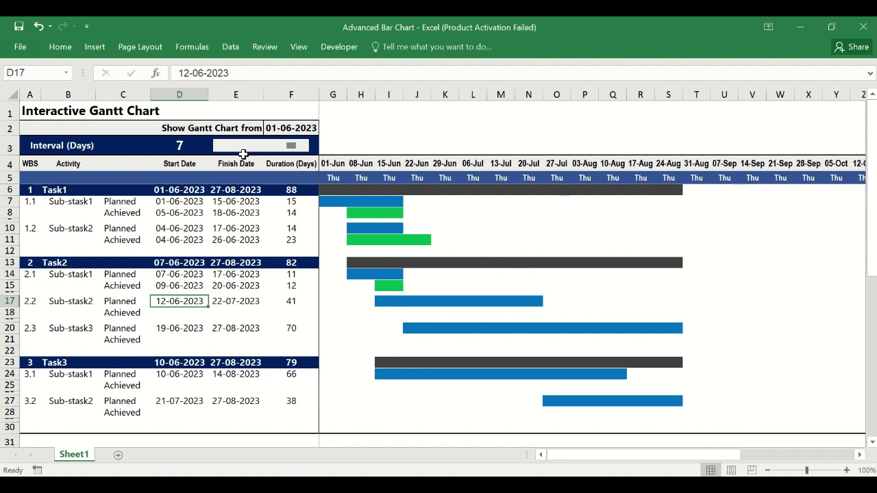
- Examine the finished interactive Gantt chart's task and planned-date cells, and try out its interval slider
click(58, 191)
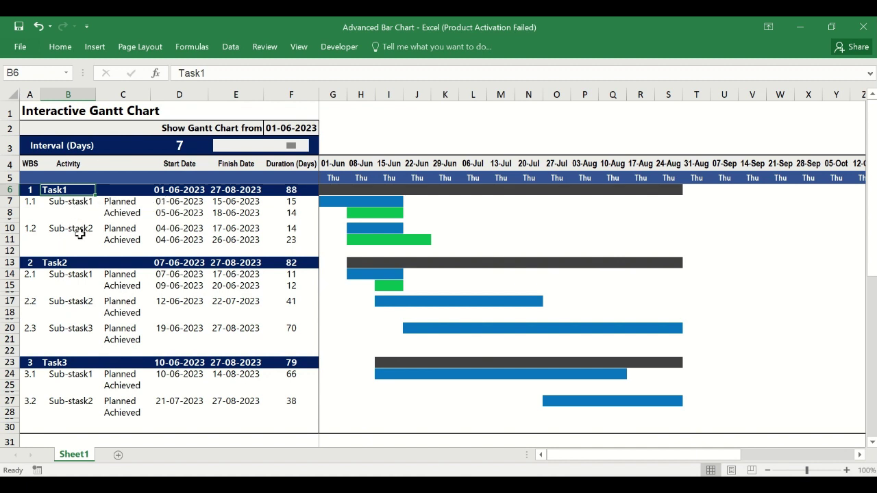
click(181, 204)
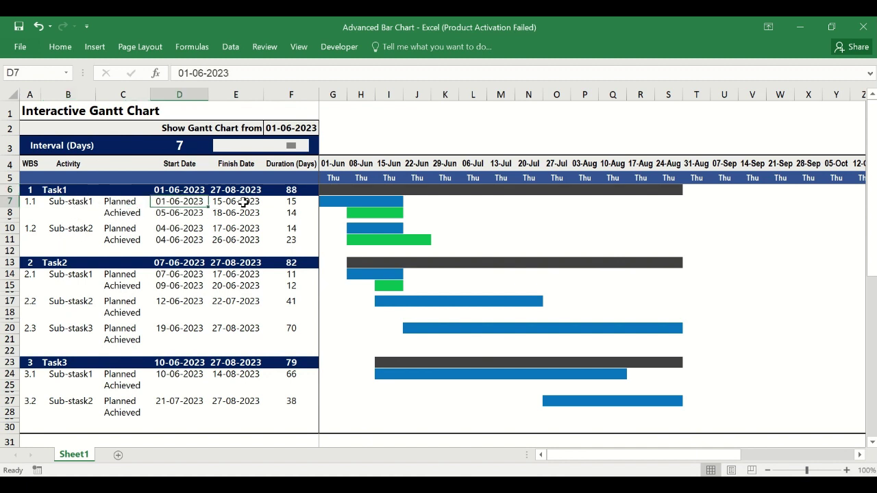
click(243, 202)
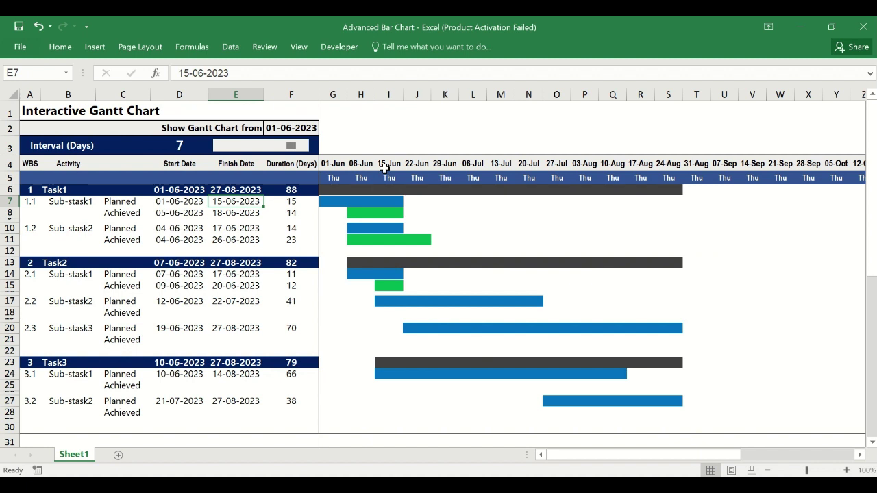
click(276, 152)
click(273, 152)
click(262, 152)
click(248, 155)
click(241, 152)
click(237, 152)
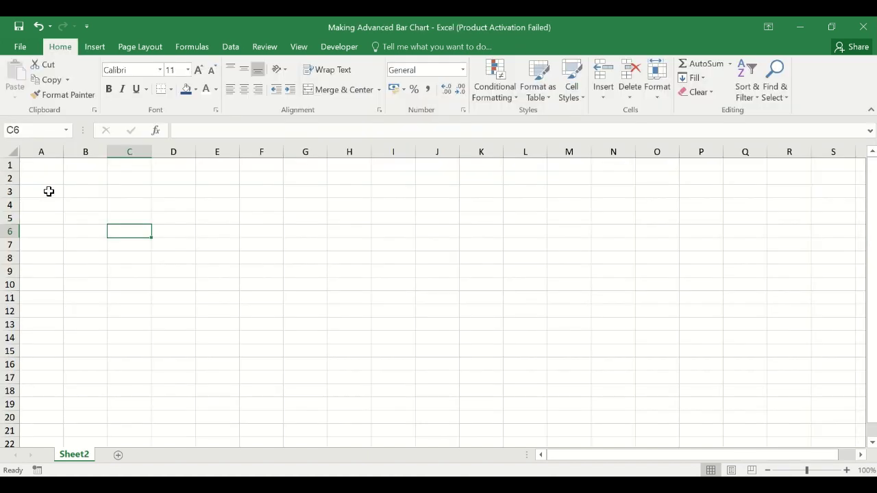
- Enter the headers WBS, Activity, Start date, Finish date and Duration (days) in A3:E3, and fit column E to its text
click(48, 192)
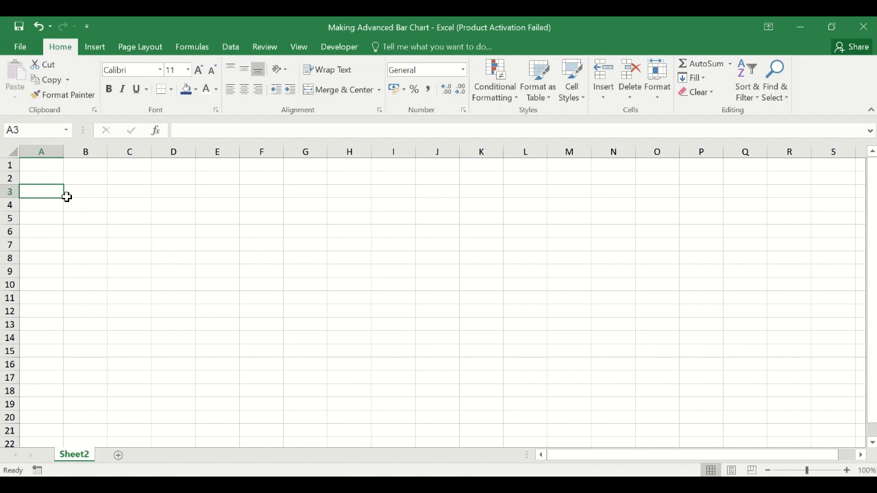
text(WBS)
key(Tab)
text(Activity)
key(Tab)
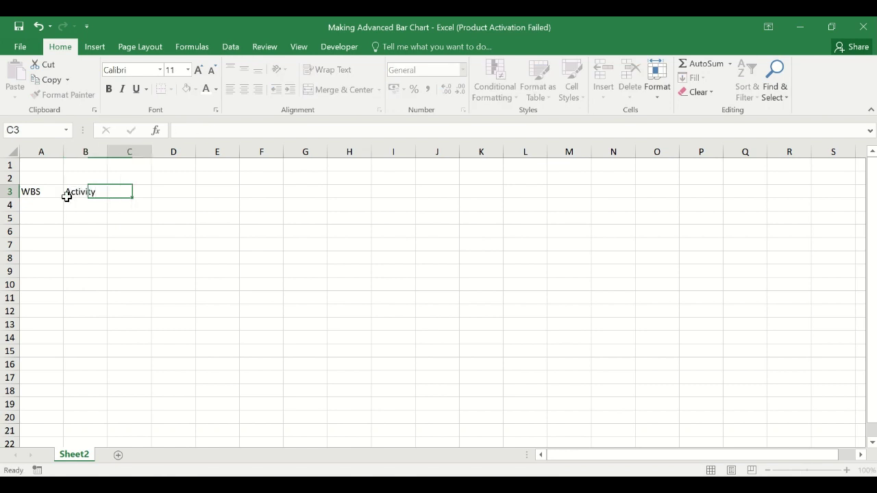
text(Start date)
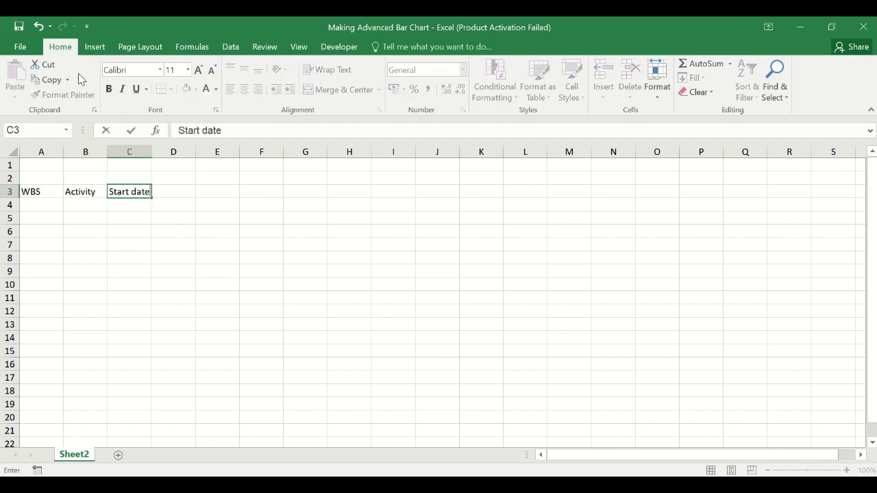
key(Tab)
text(Finish date)
key(Tab)
text(Duration (days)
key(Tab)
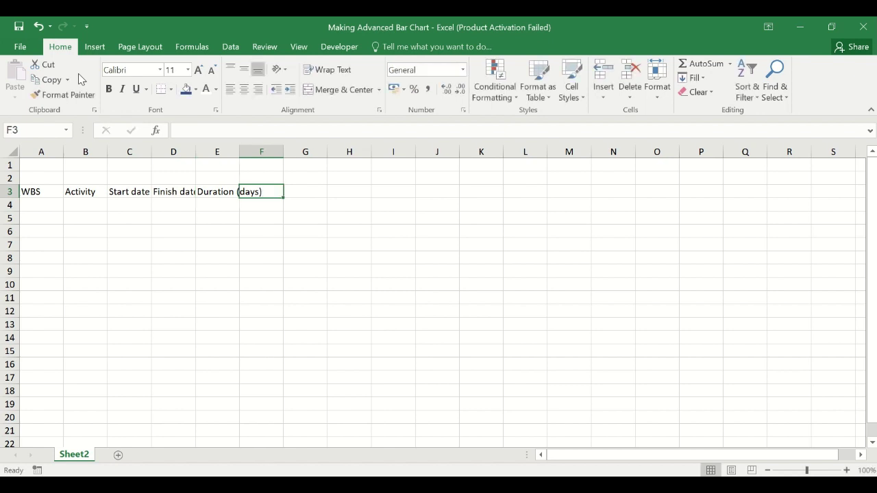
double_click(239, 151)
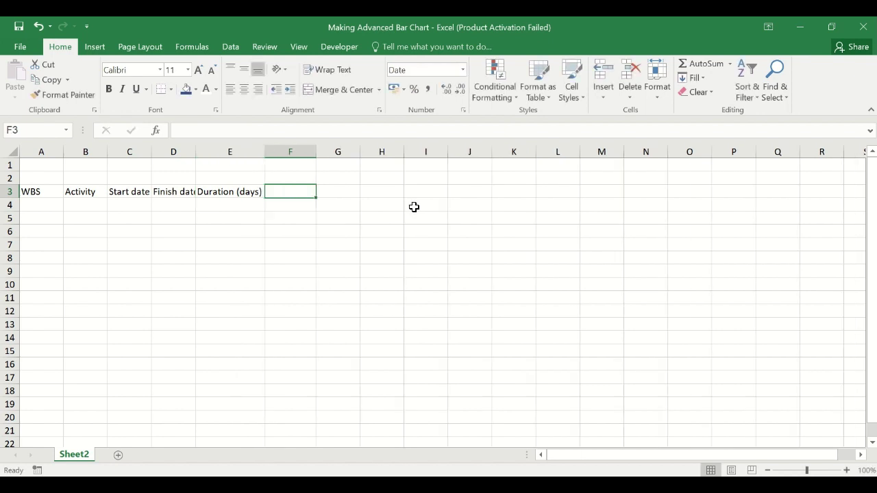
- Add the label "Gantt Chart Start from" in C1 and enter the start date 1-6-23 in E1
click(140, 168)
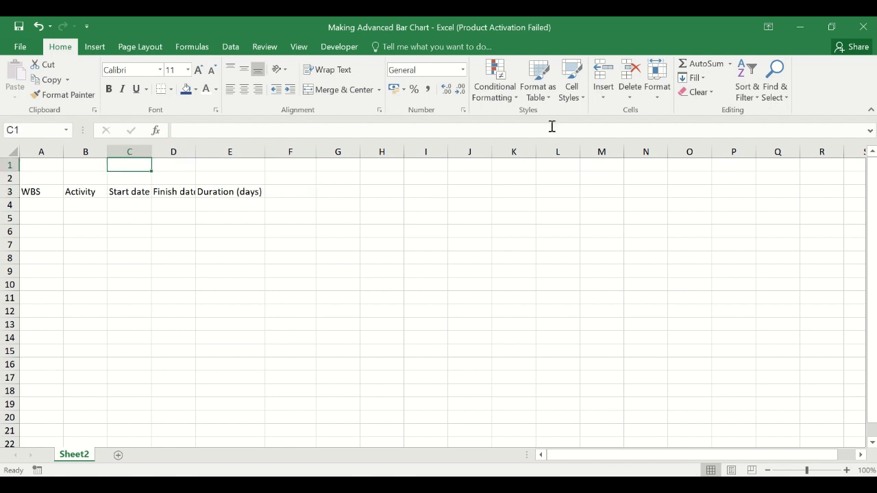
text(Gantt Chart Start from)
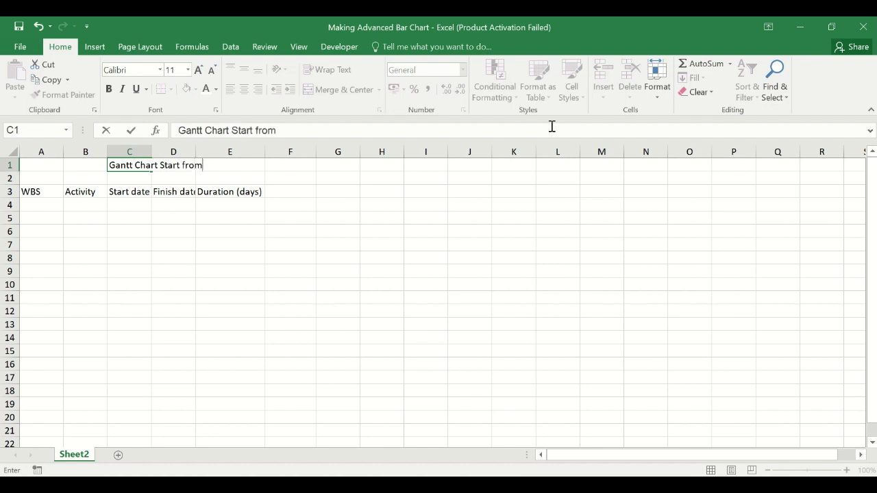
text(6-23)
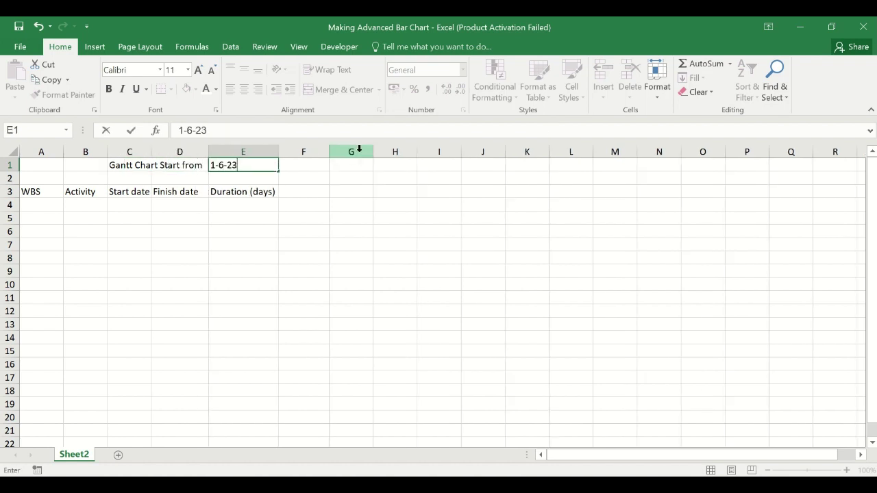
key(Return)
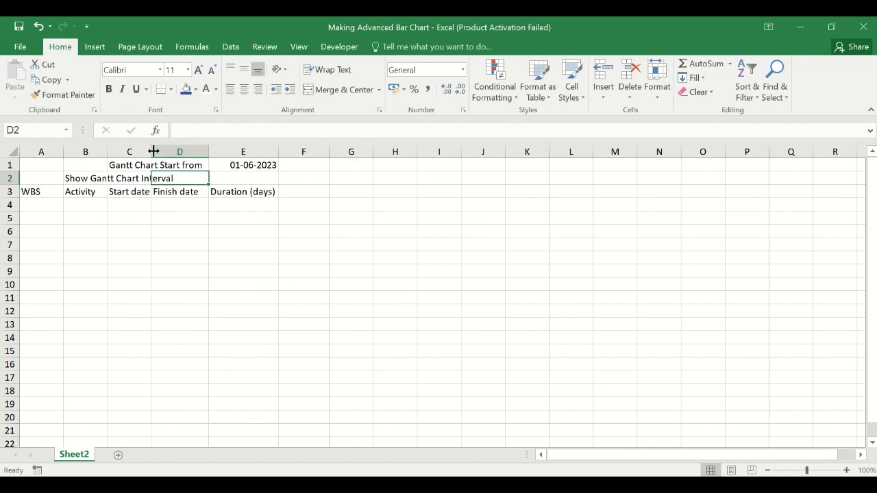
- Complete the "Show Gantt Chart Interval (days)" row with the value 1 in D2, widening columns B and C to fit
drag(152, 148, 171, 149)
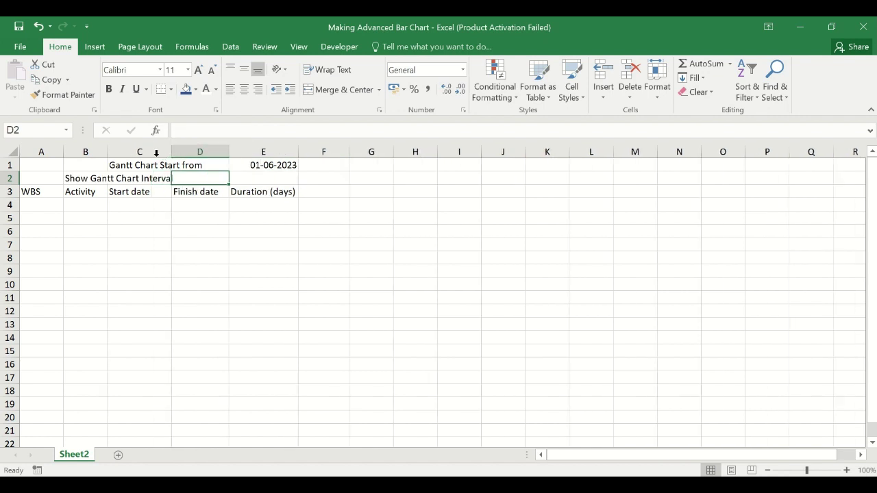
drag(106, 150, 138, 151)
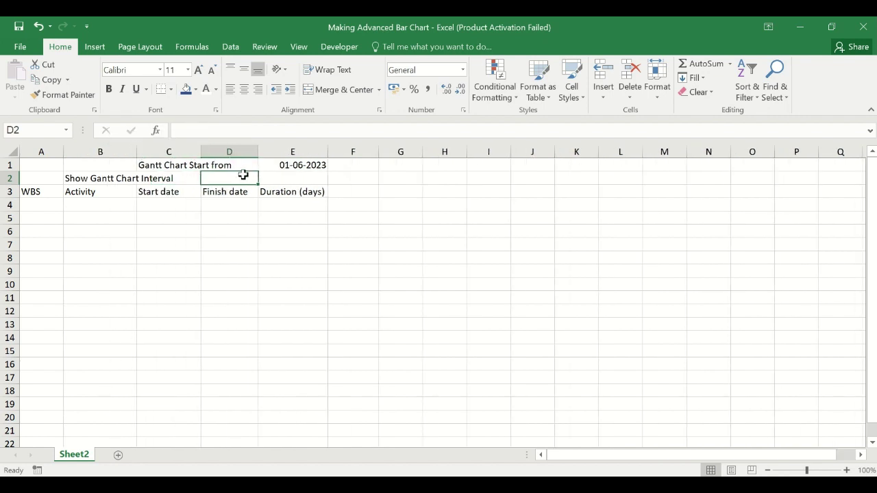
text(1)
key(Tab)
- Enter the first timeline date in F3 as a formula adding the interval $D$2 to the start date in E1
click(361, 187)
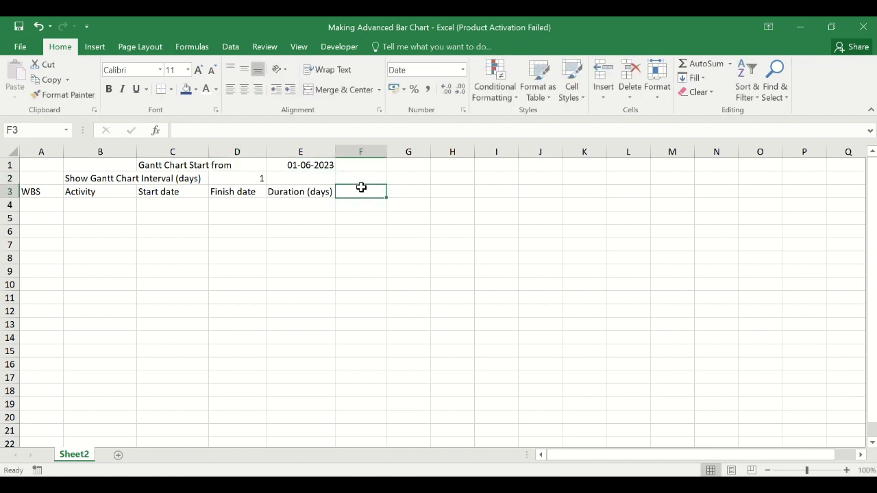
text(=)
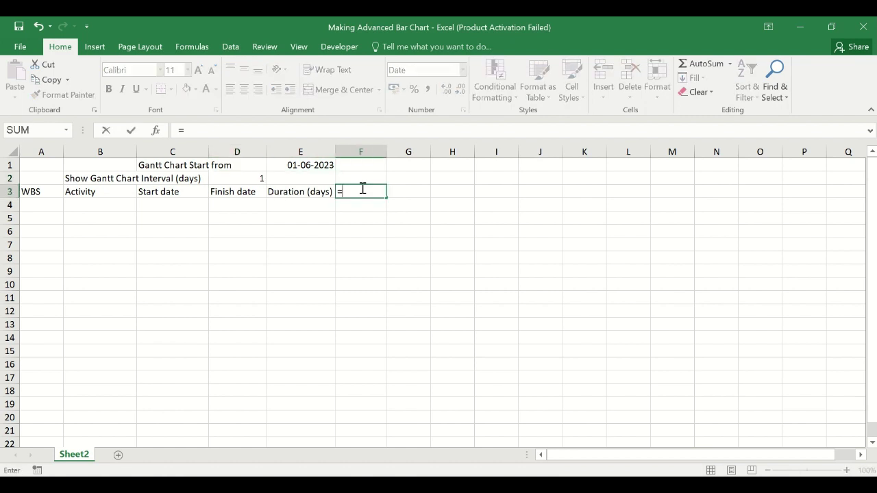
click(319, 166)
text(+$D$2)
key(Tab)
- Enter the formula =F3+$D$2 in G3 for the next timeline date
text(=)
key(Left)
text(+)
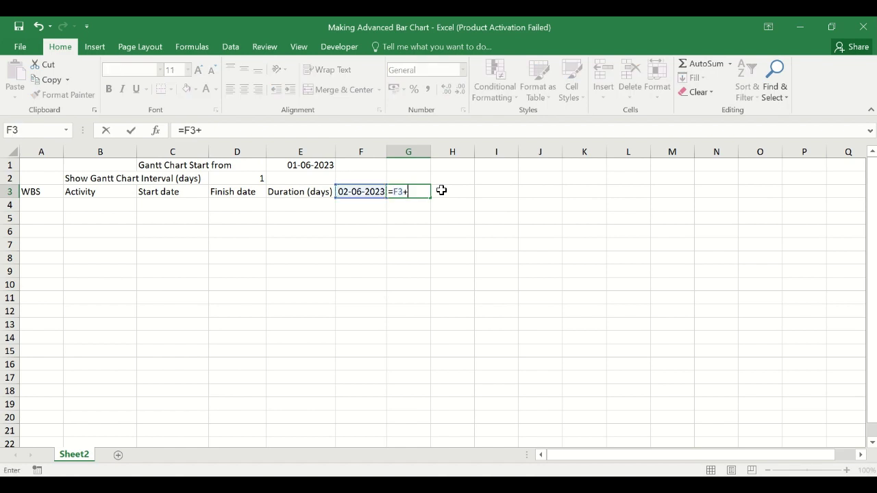
click(252, 177)
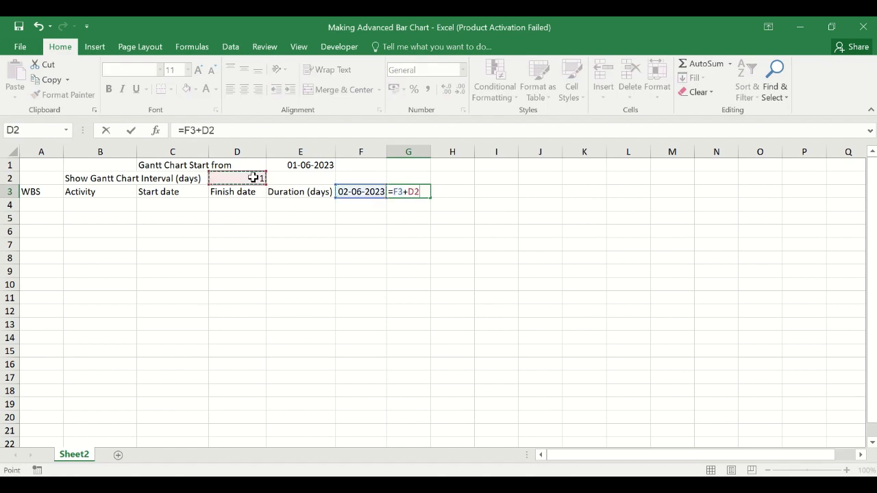
key(F4)
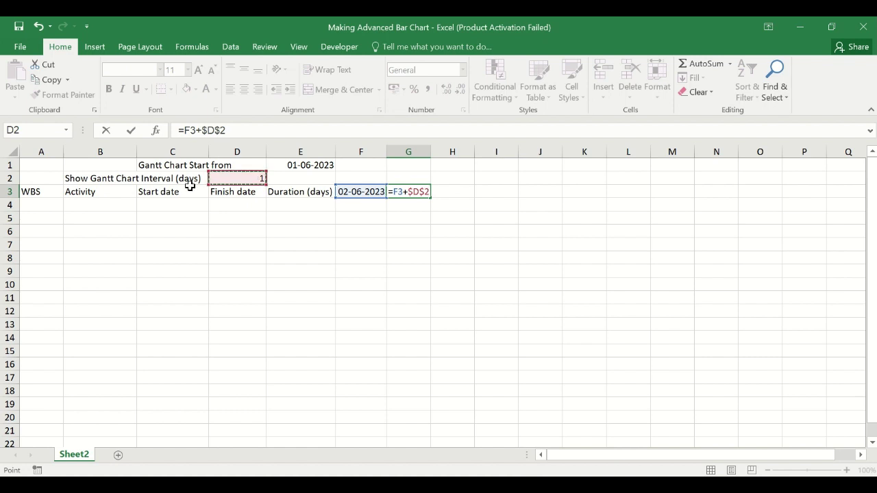
key(Tab)
- Extend the G3 date formula across row 3 to AD3 and autofit columns H to AD
click(419, 192)
drag(438, 198, 818, 204)
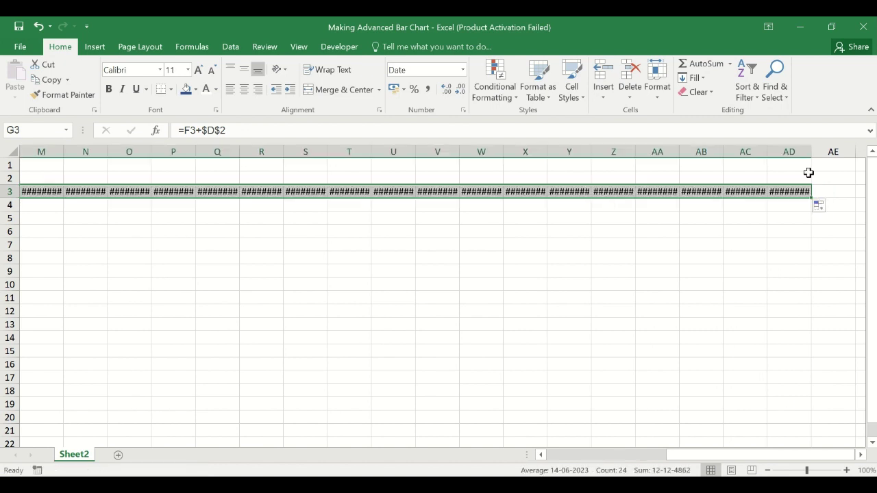
drag(788, 152, 440, 152)
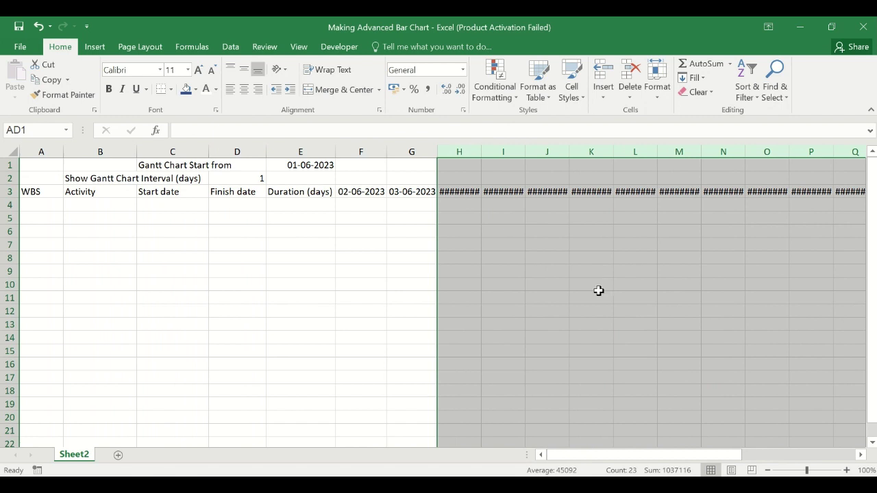
double_click(484, 148)
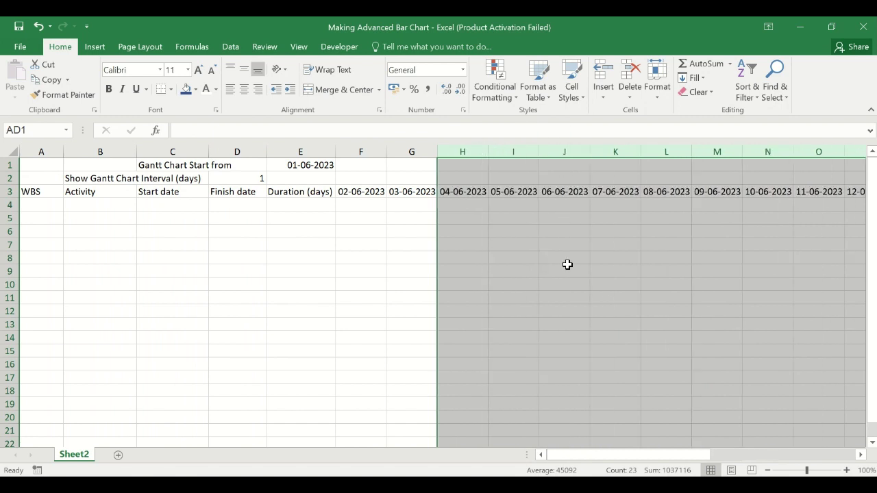
- List Task-1 in B5 with the indented entries Sub-task1 and Sub-task2 in B6 and B7
click(100, 218)
text(Task-1)
key(Return)
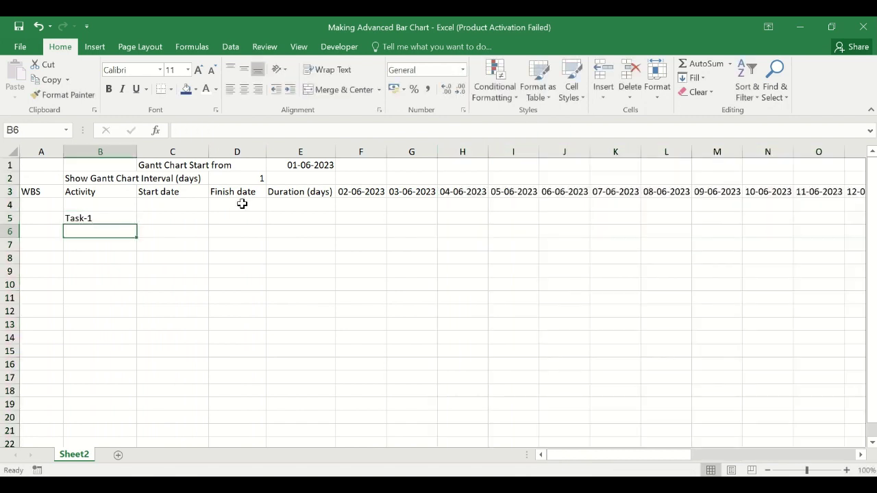
text(Sub-task)
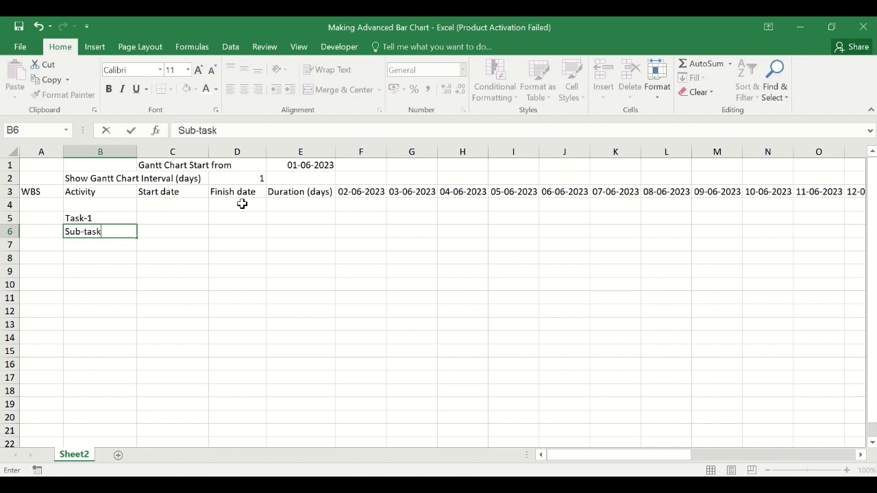
text(1)
key(Return)
text(Sub-task2)
key(Return)
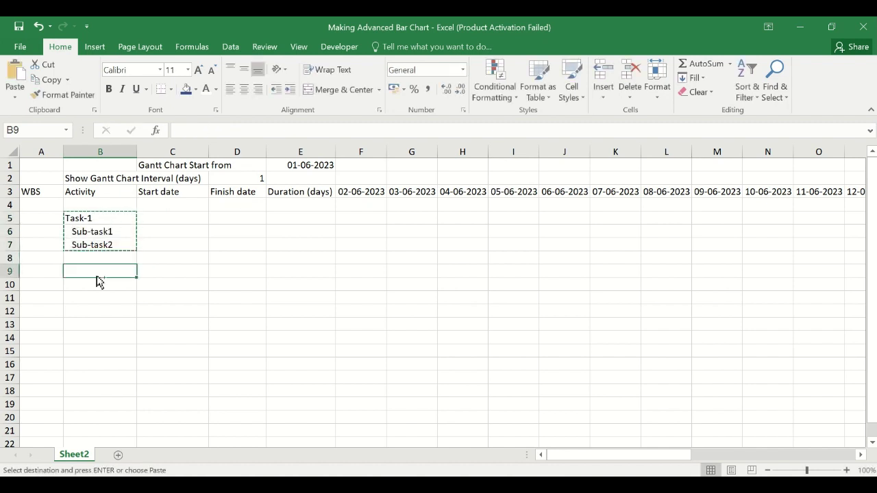
- Duplicate the Task-1 block from B5:B7 to B9 and add an indented Sub-task3 in B12
key(ctrl+v)
click(96, 310)
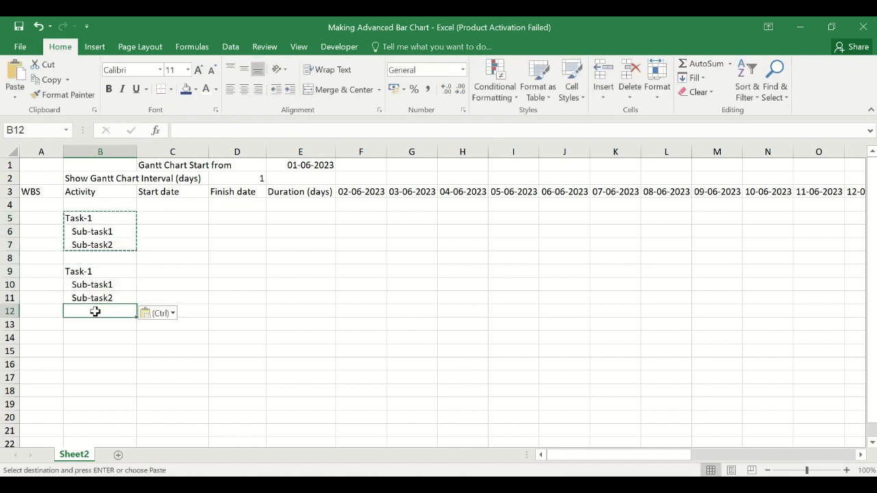
text(Sub-tas)
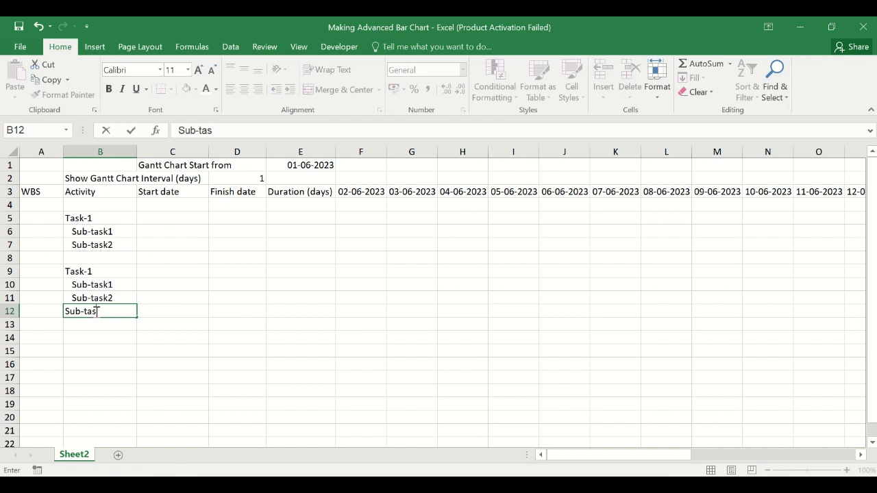
text(k3)
key(Return)
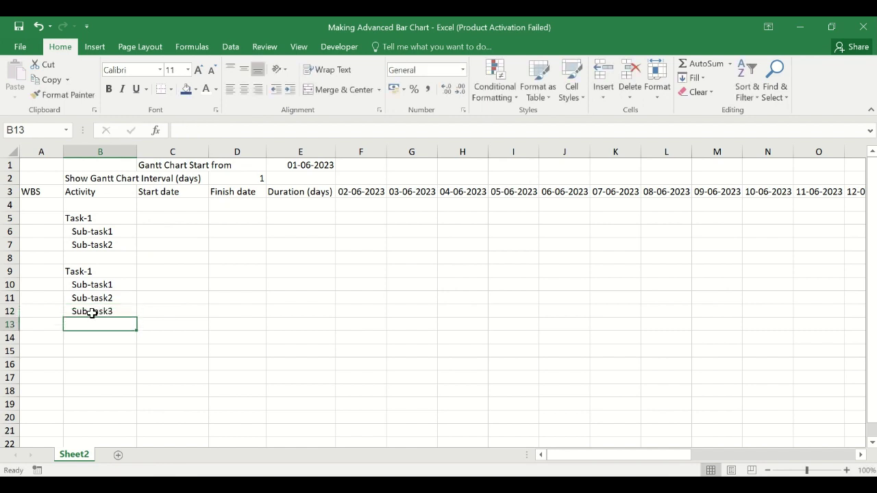
- Number the activities in the WBS column as 1, 1.1, 1.2 for the first block and 2, 2.1, 2.2, 2.3 for the second
click(49, 217)
text(1)
key(Return)
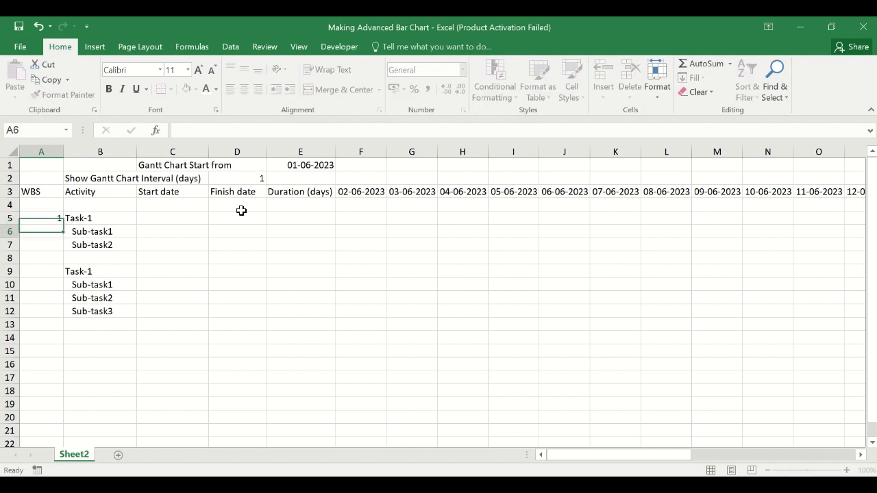
text(1.1)
key(Return)
text(1.2)
key(Return)
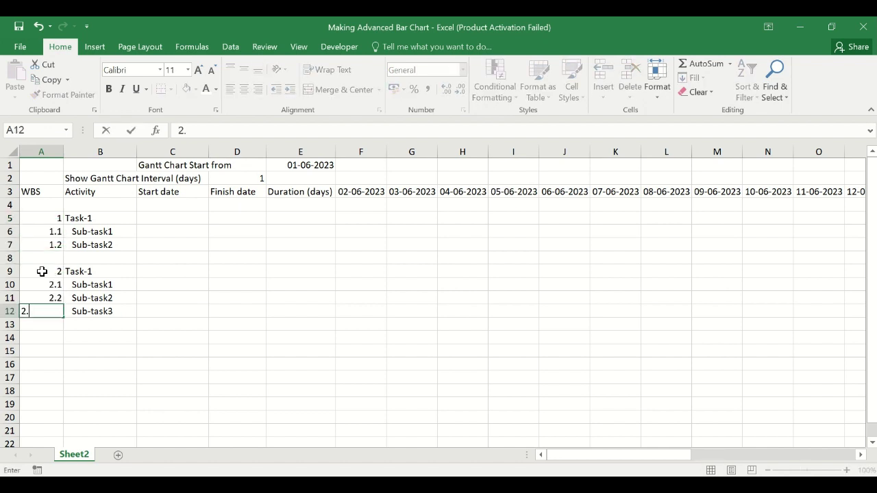
text(2.3)
key(Return)
- Give the first Sub-task1 in row 6 the start date 04-06-2023 and finish date 14-07-2023, and center the date columns in C3:D17
click(258, 302)
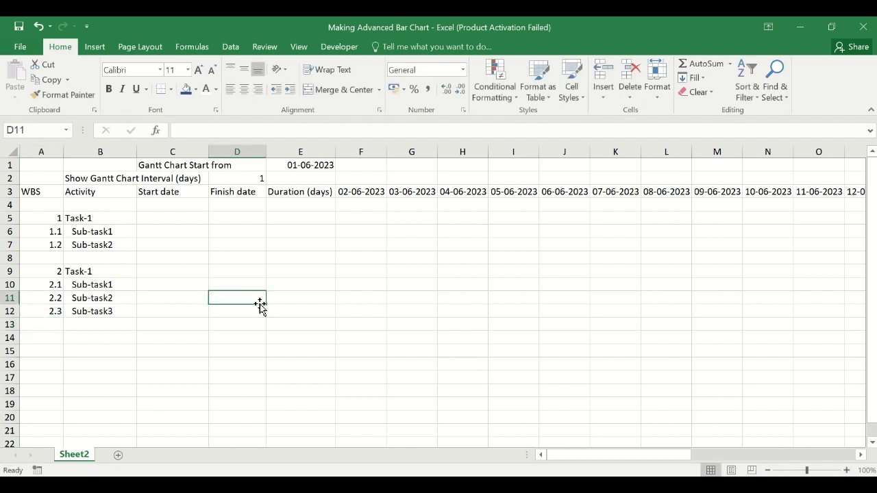
click(166, 218)
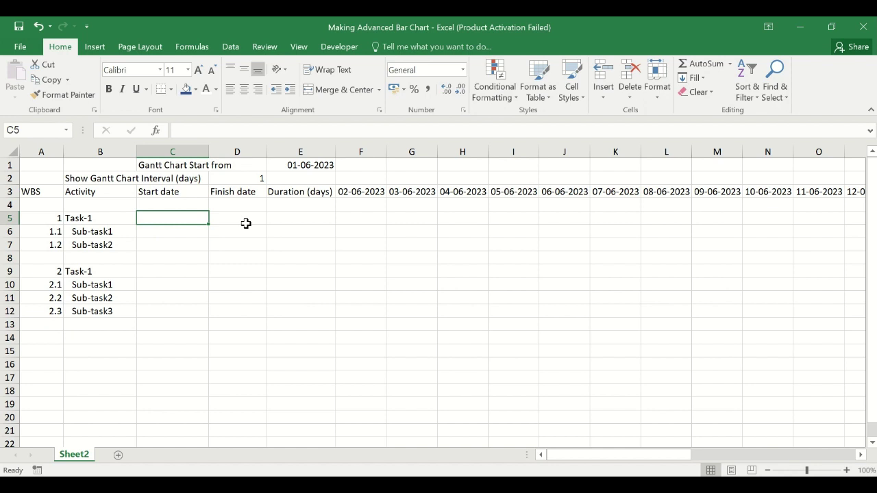
key(Down)
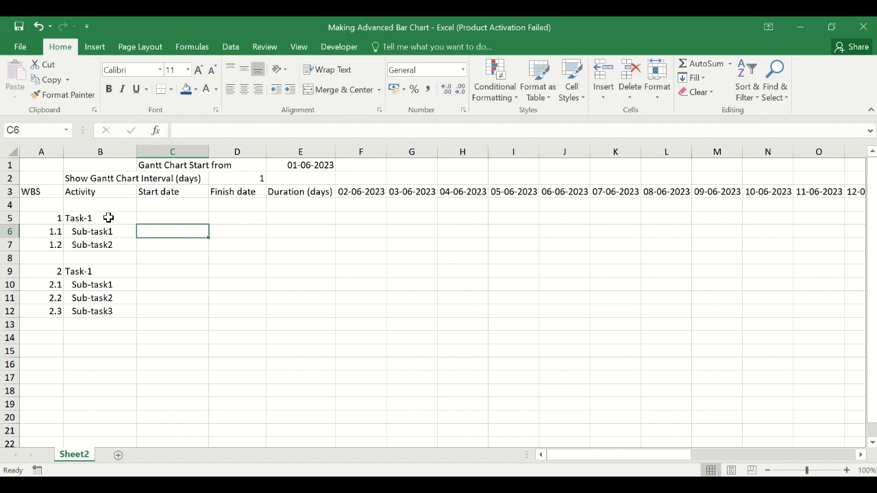
text(4)
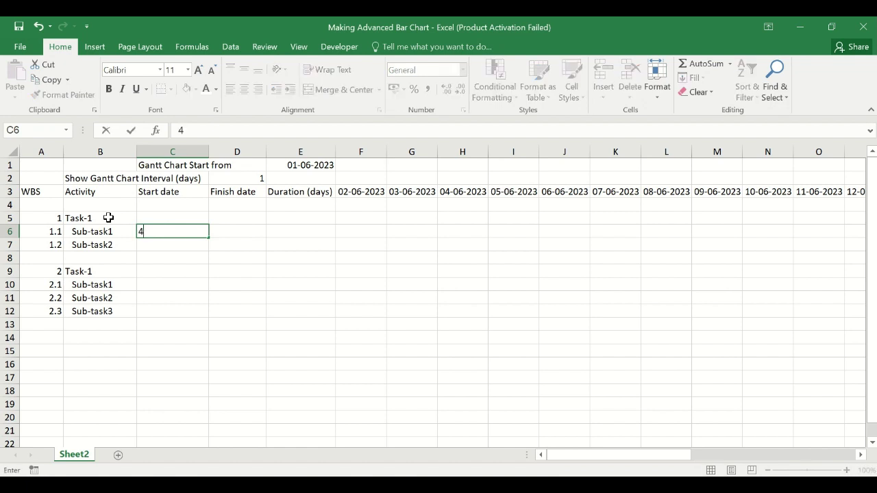
text(-06-2023)
key(Tab)
text(14-0)
text(7-)
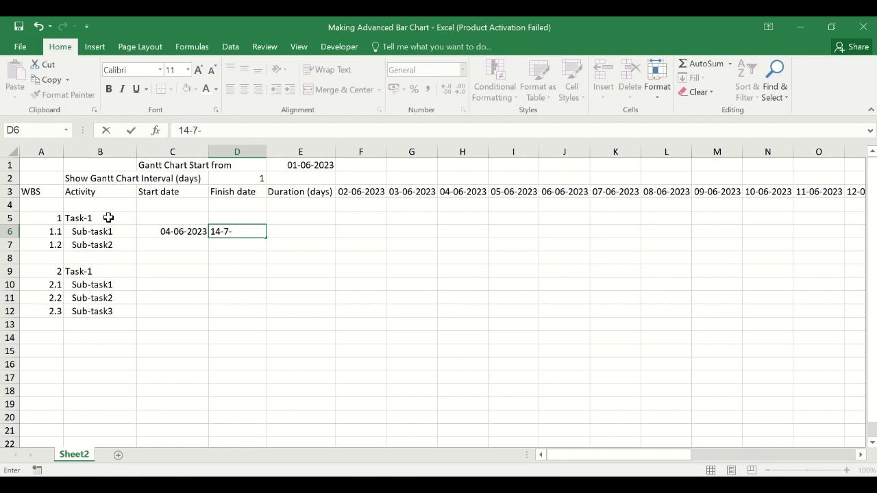
text(2023)
key(Return)
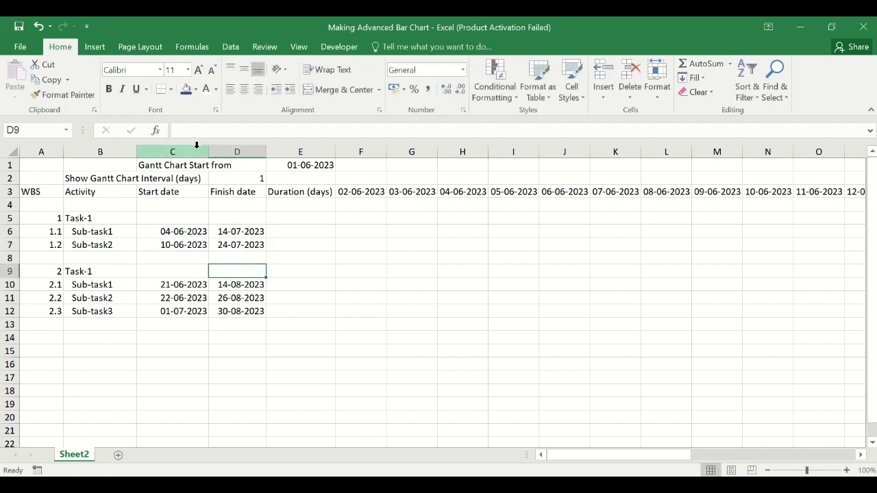
drag(176, 190, 236, 378)
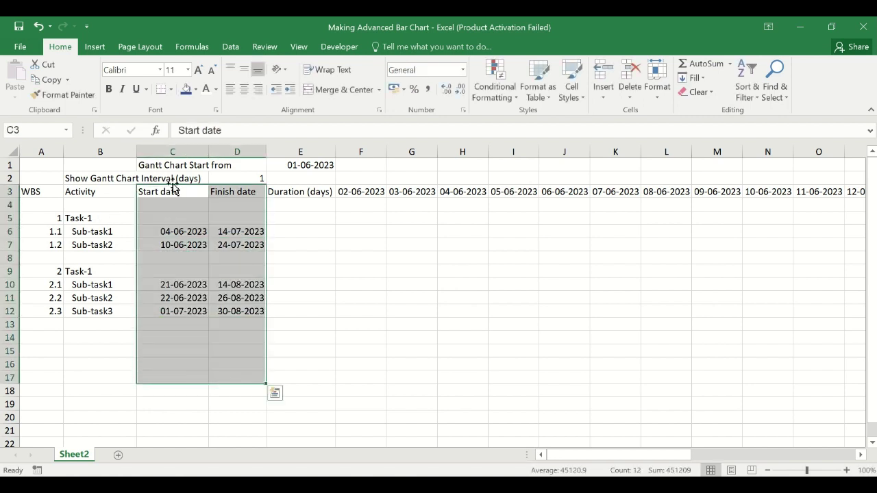
click(244, 89)
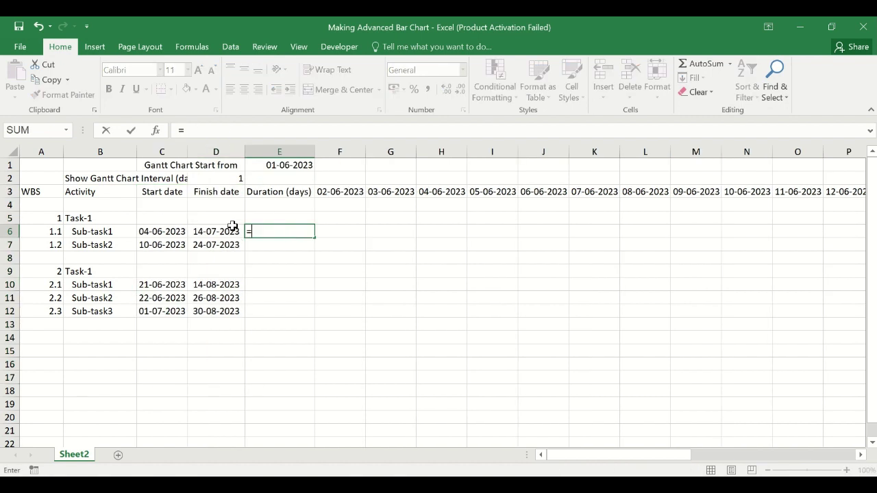
- Calculate the duration in E6 with the formula =D6-C6+1 and fill it down to E7
click(227, 230)
text(-)
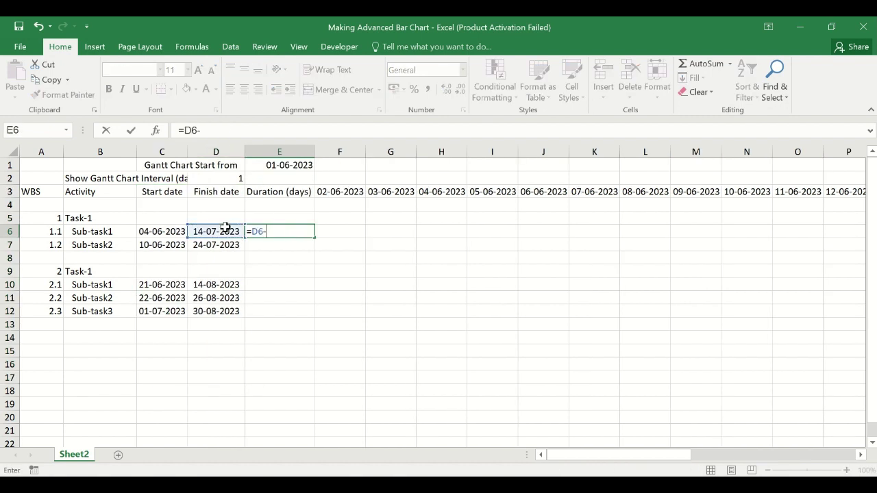
click(164, 229)
text(+)
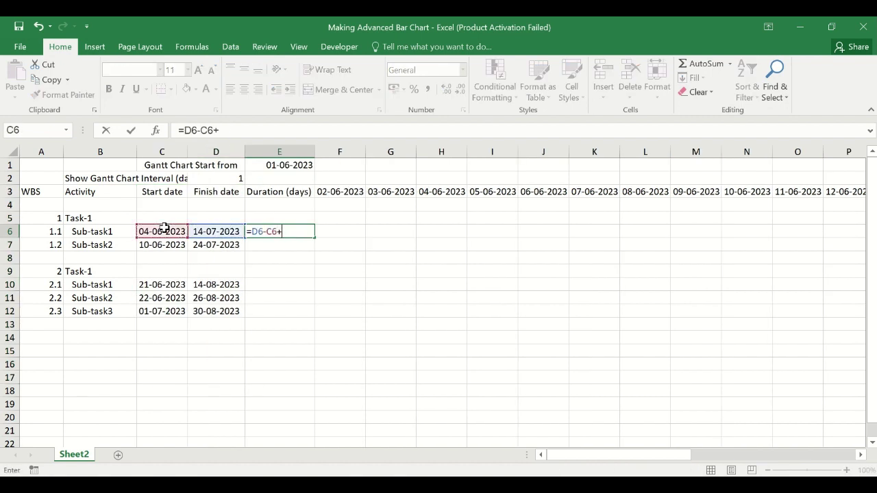
text(1)
key(Return)
key(ctrl+d)
- Calculate the second block's durations with =D10-C10+1 in E10, filled down to E12
click(274, 288)
text(=)
click(214, 285)
text(-)
click(158, 283)
text(+1)
key(Return)
key(Up)
key(shift+Down)
key(shift+Down)
key(ctrl+d)
click(280, 245)
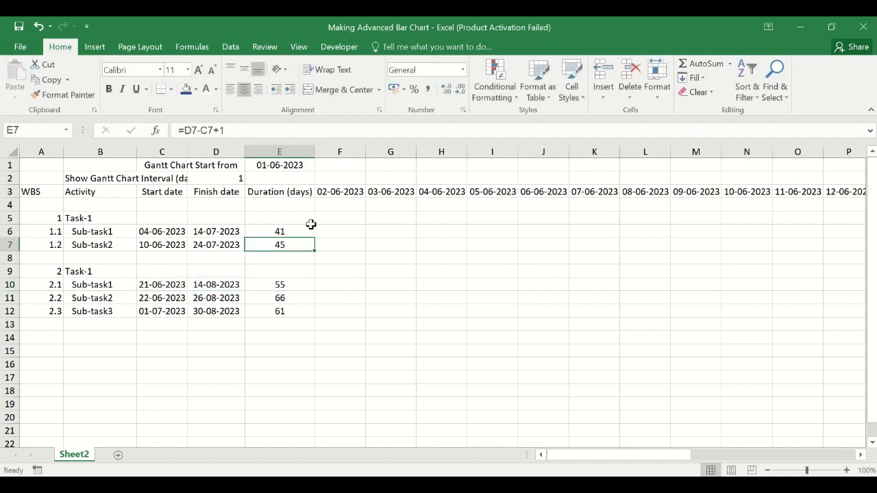
- Enter the formula =IF(AND(C6<=F3,D6>=F3),1,0) in F6 to test the timeline date against the sub-task's start and finish dates
click(341, 230)
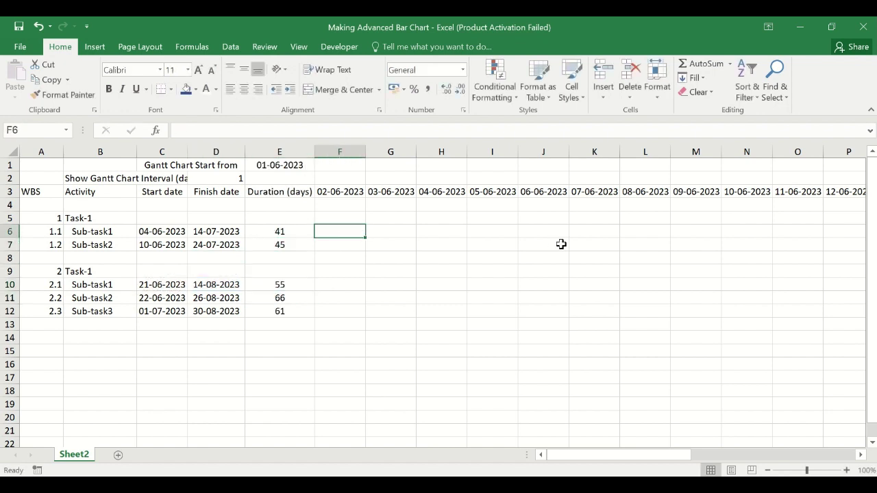
text(=)
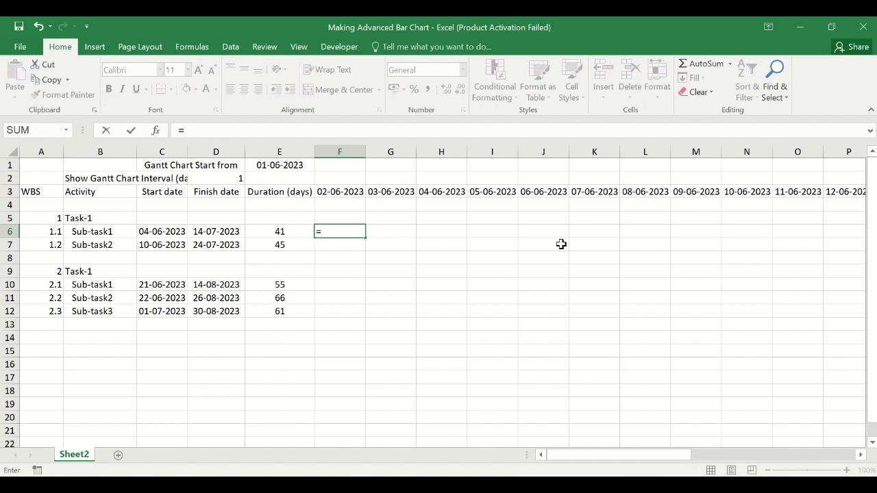
text(if(and()
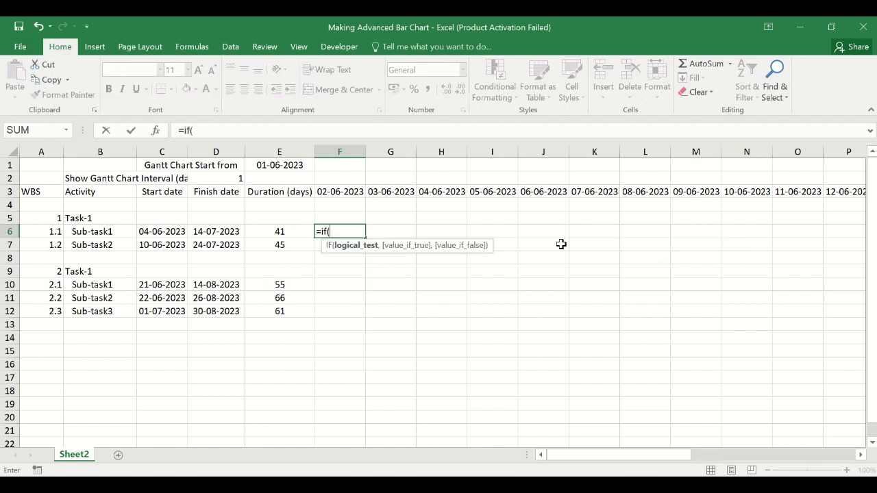
click(157, 231)
text(<=)
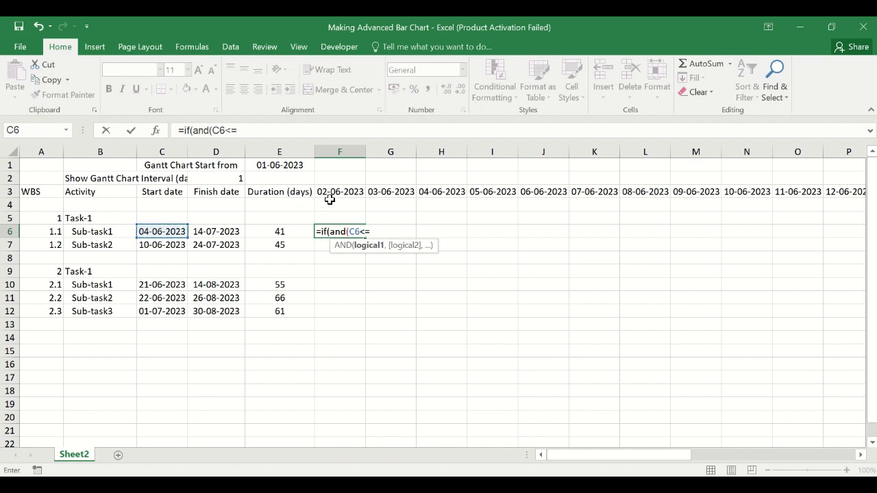
click(336, 192)
text(,)
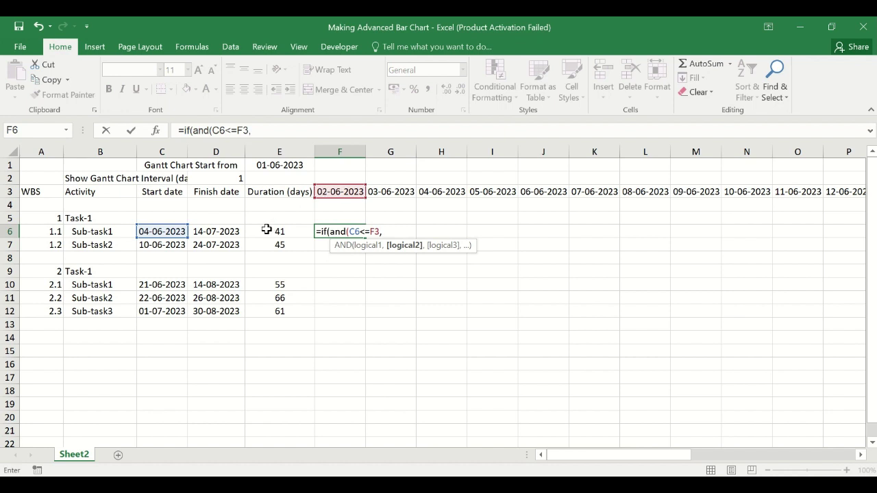
click(227, 230)
text(>=)
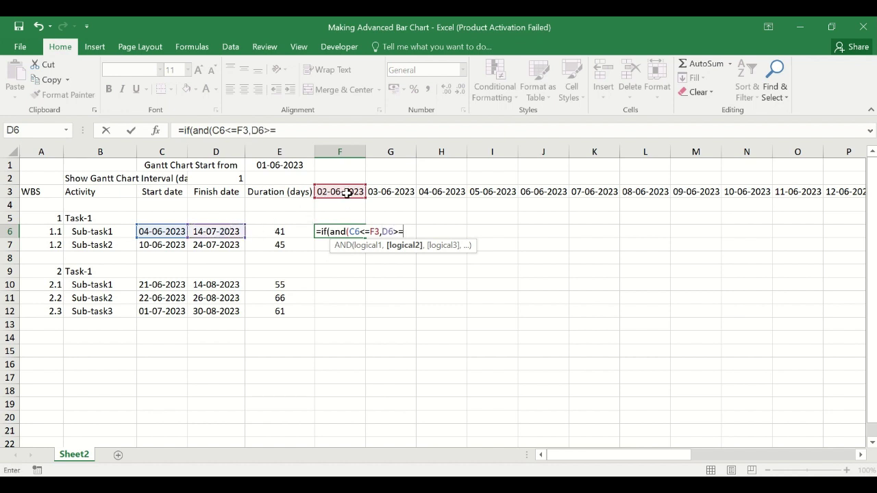
click(346, 189)
text(),1)
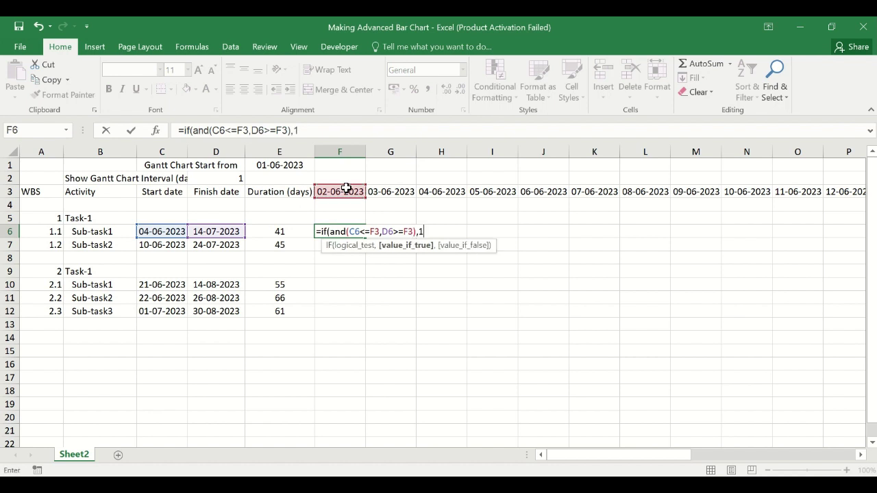
text(,)
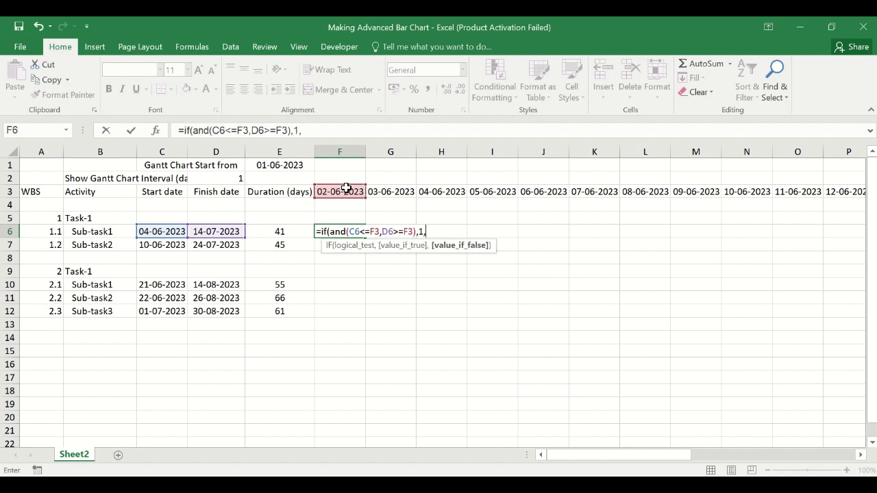
key(Return)
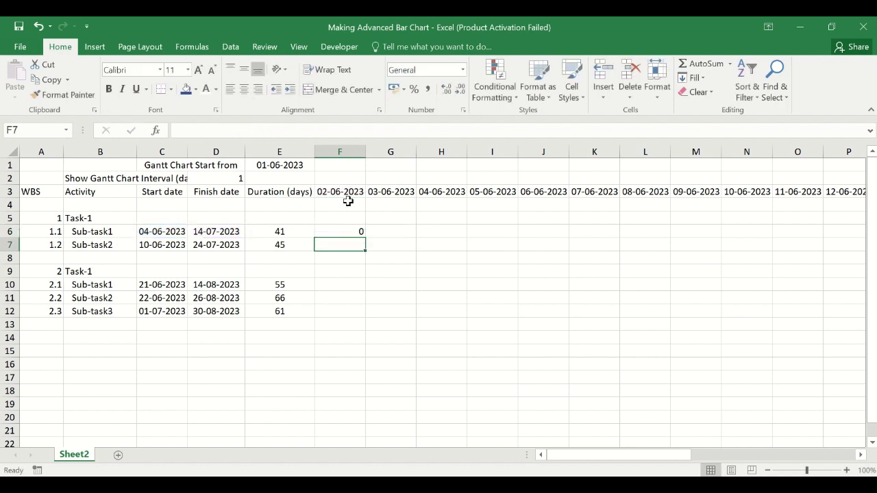
- Lock the F6 references with mixed addressing so the formula reads =IF(AND($C6<=F$3,$D6>=F$3),1,0)
click(354, 229)
click(224, 135)
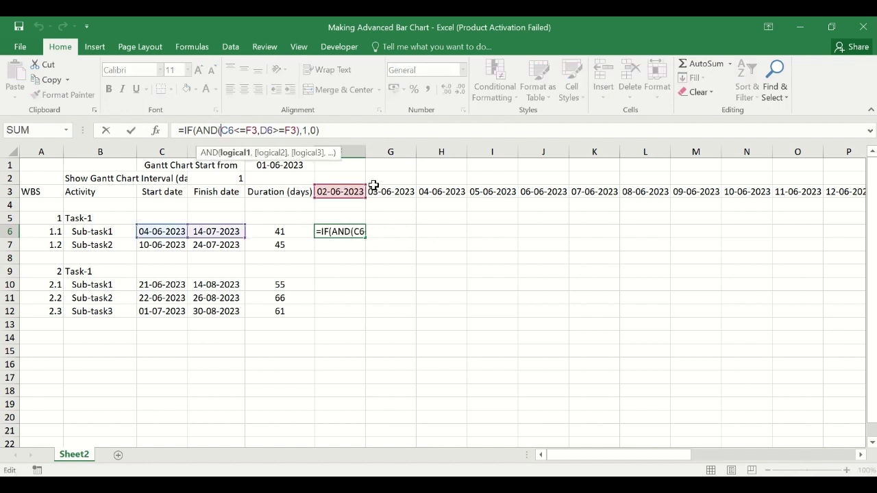
text($)
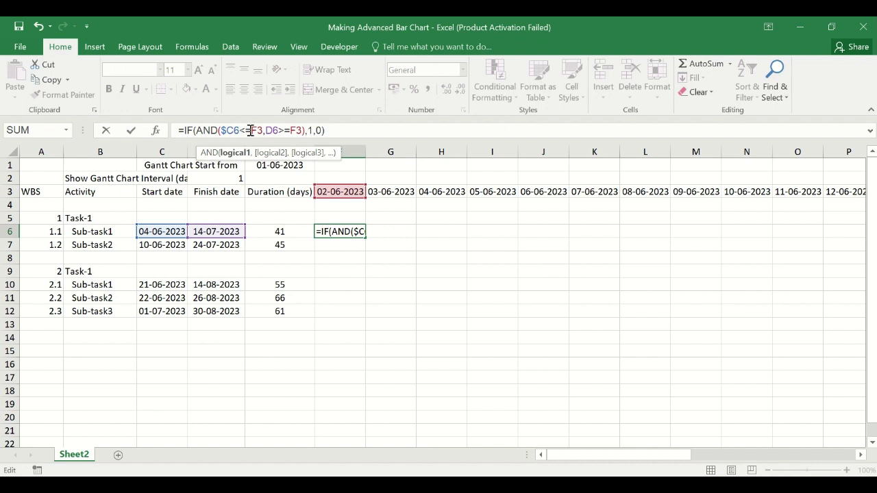
text($)
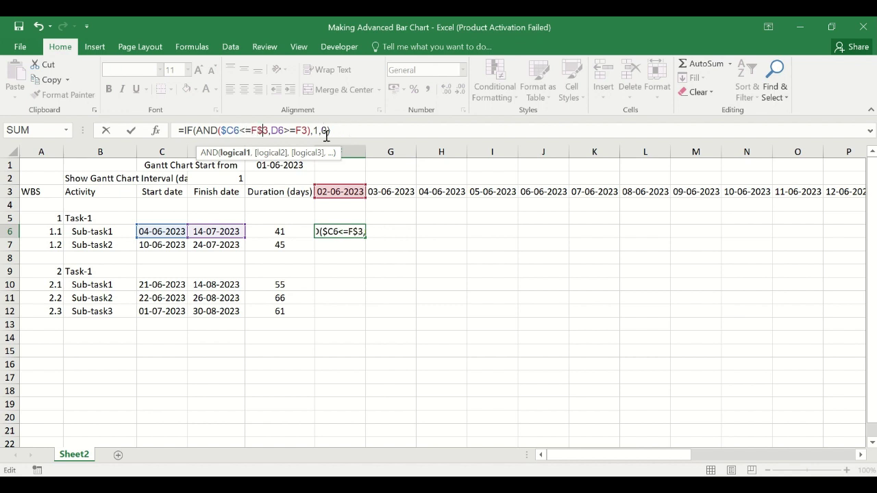
click(272, 130)
text($)
click(309, 131)
text($)
key(Return)
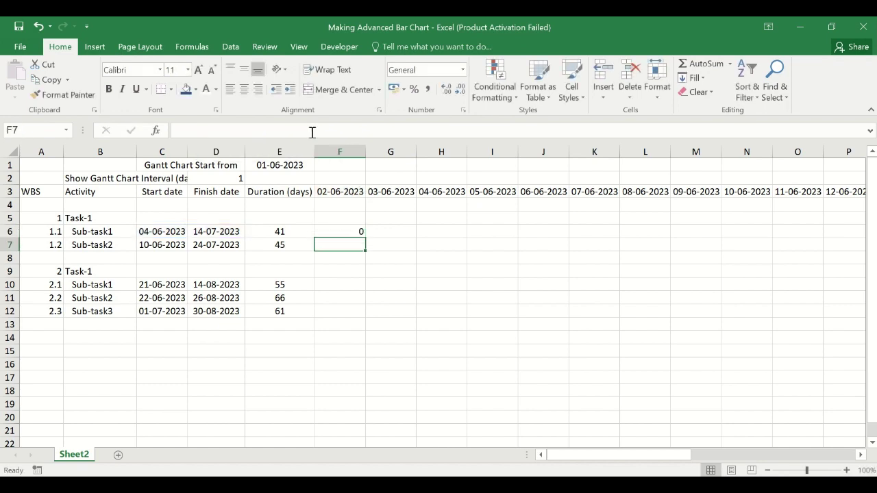
- Fill the F6 formula across and down the timeline grid to AH14, and check the copied formula in I6
click(355, 230)
drag(365, 238, 785, 339)
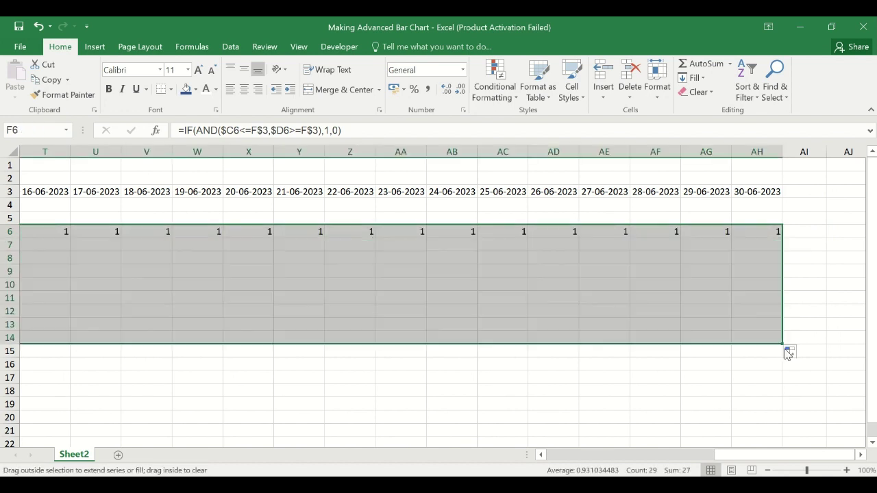
drag(734, 454, 483, 454)
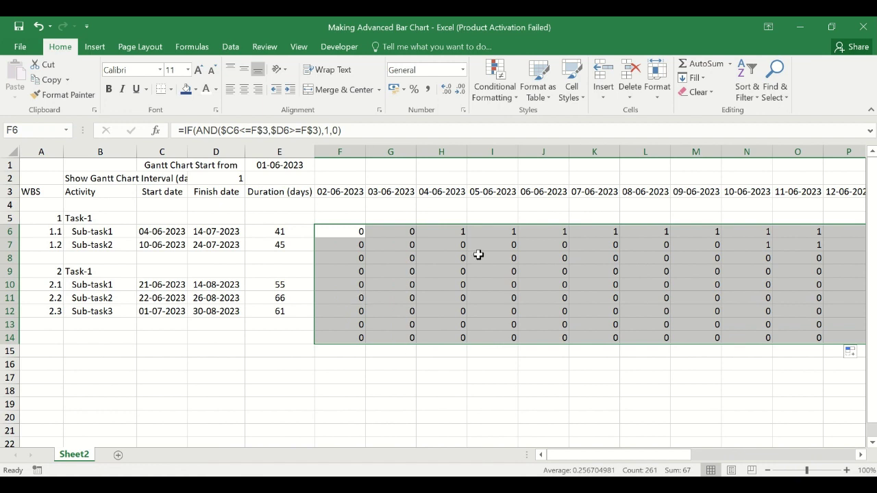
click(470, 233)
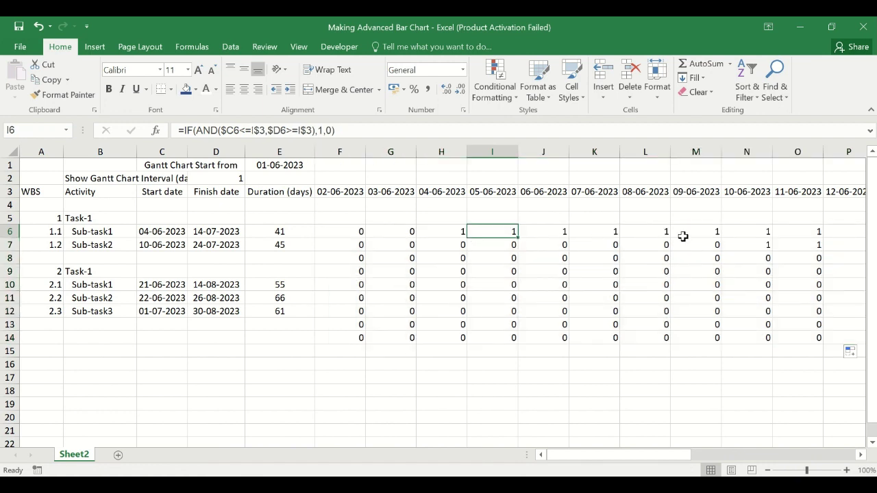
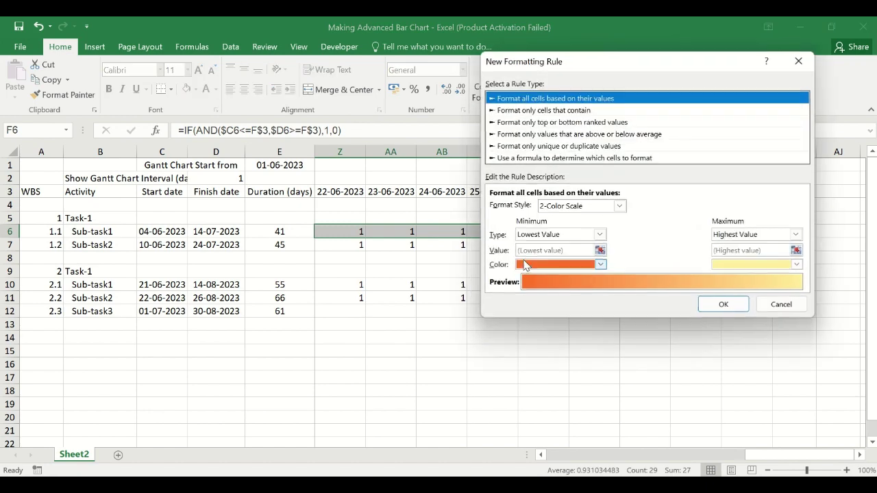
- Set the new formatting rule to format only cells that contain a cell value equal to 1
click(548, 112)
click(607, 207)
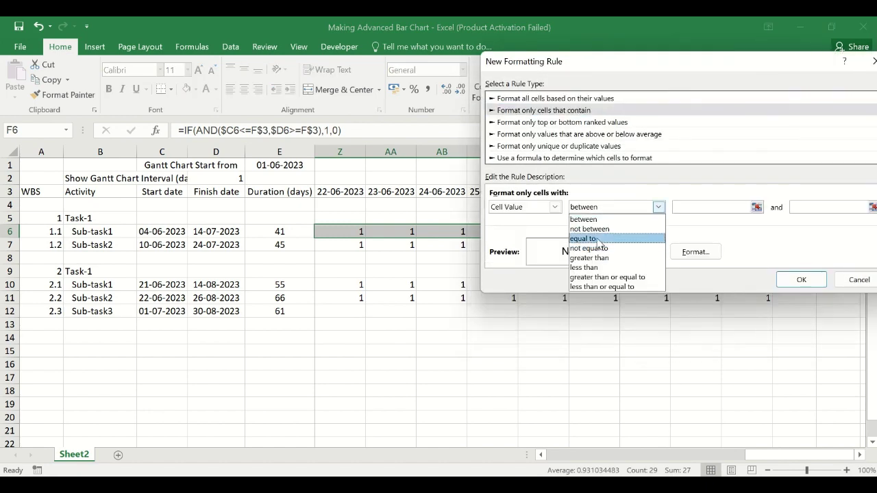
click(598, 238)
click(713, 210)
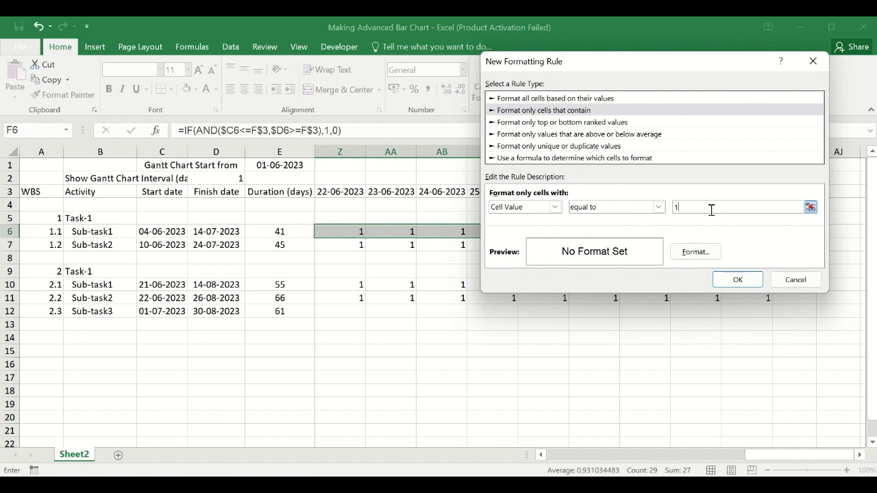
- Give the rule's format a dark blue background fill
click(692, 252)
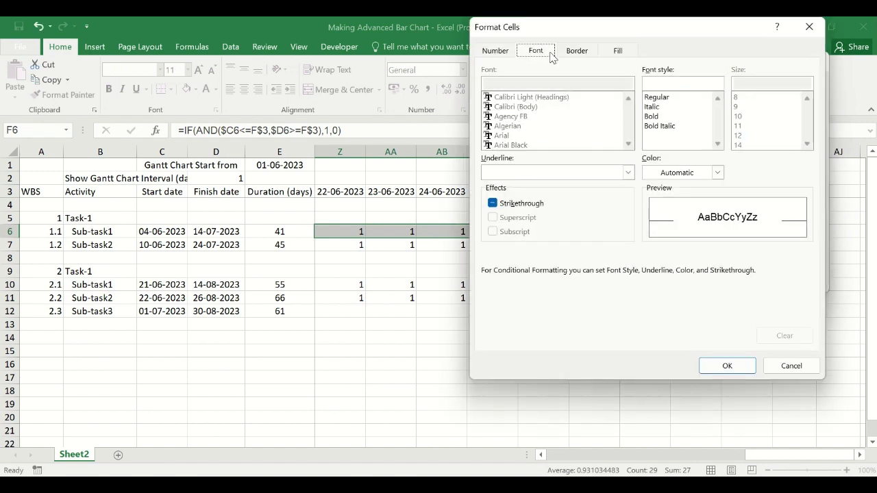
click(619, 52)
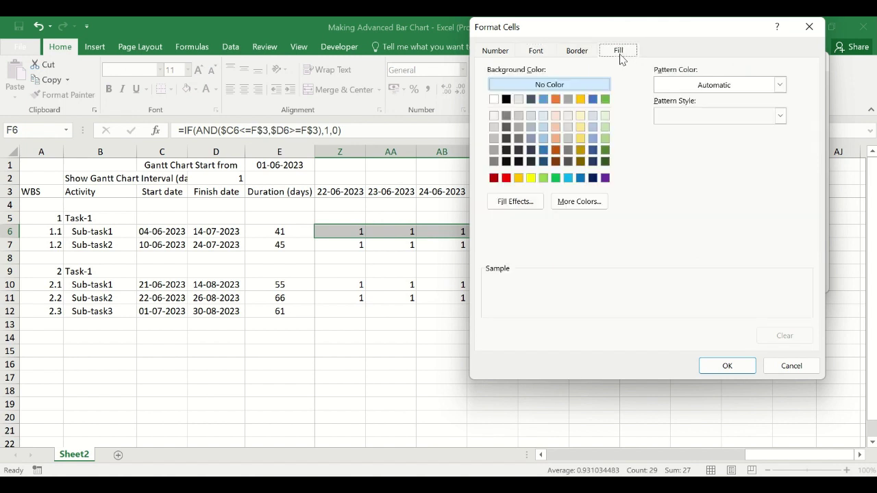
click(594, 180)
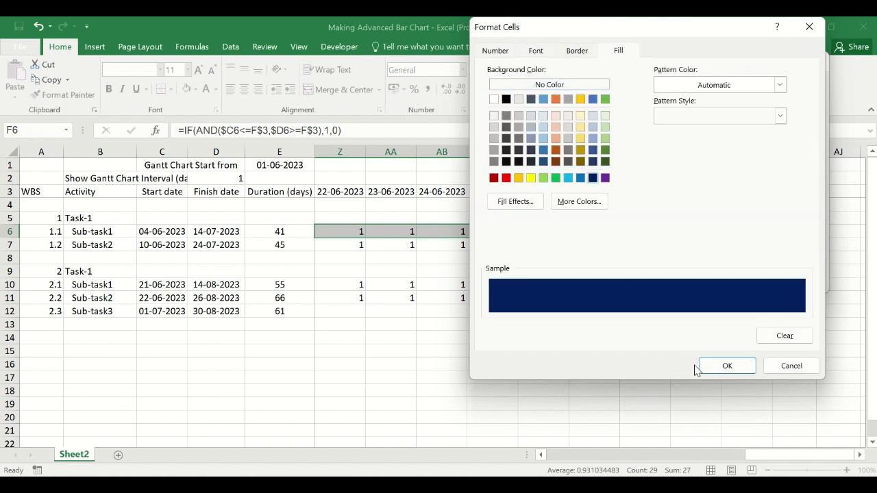
click(726, 365)
- Set the rule's font color to the same dark blue as the fill and apply the rule to the row 6 timeline cells
click(692, 254)
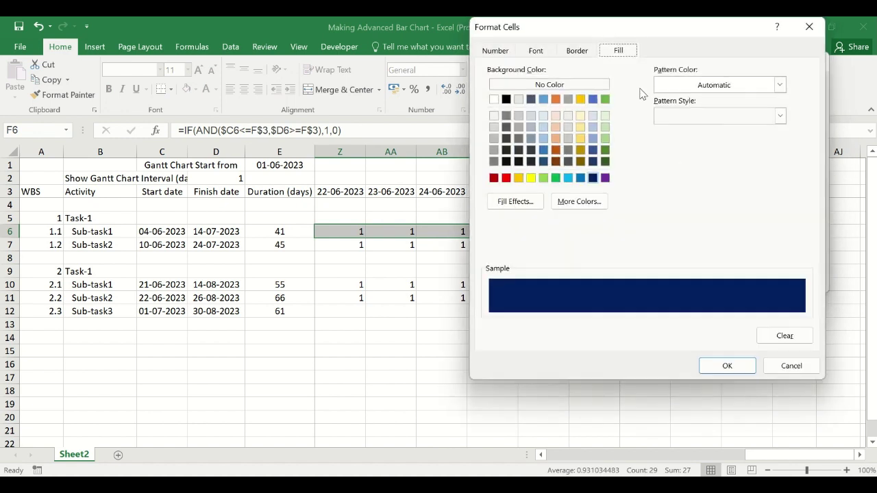
click(535, 51)
click(682, 173)
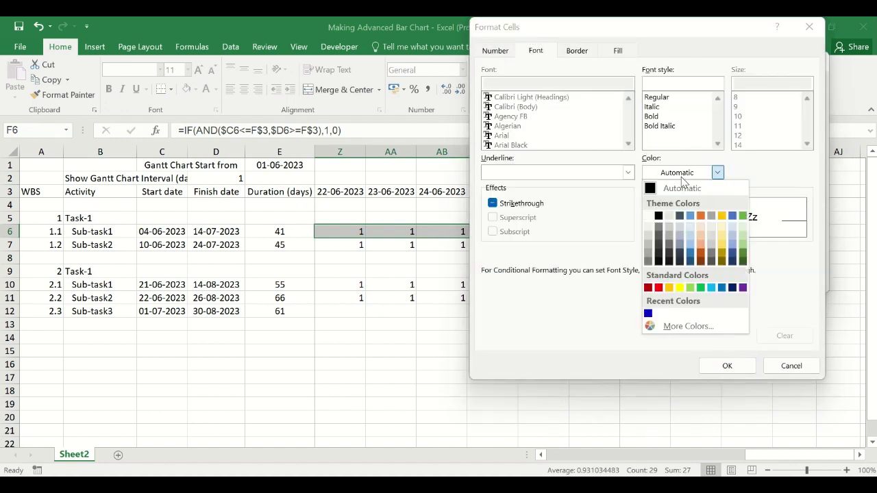
click(731, 287)
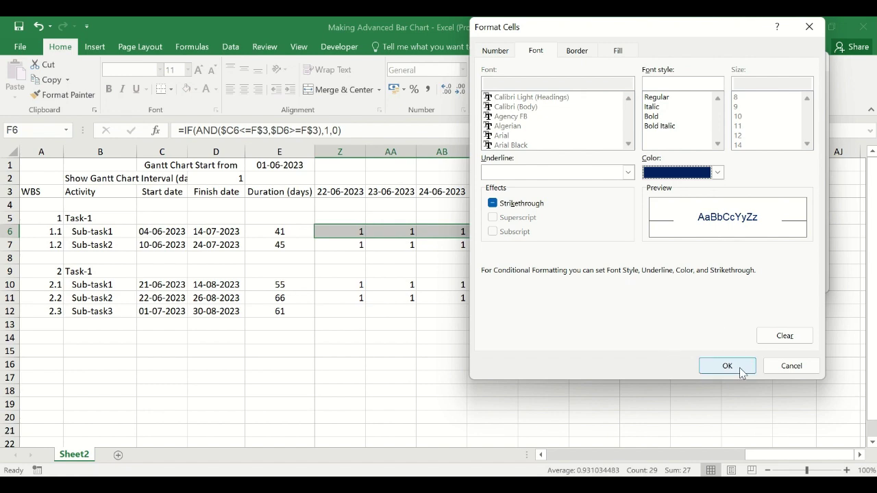
click(727, 365)
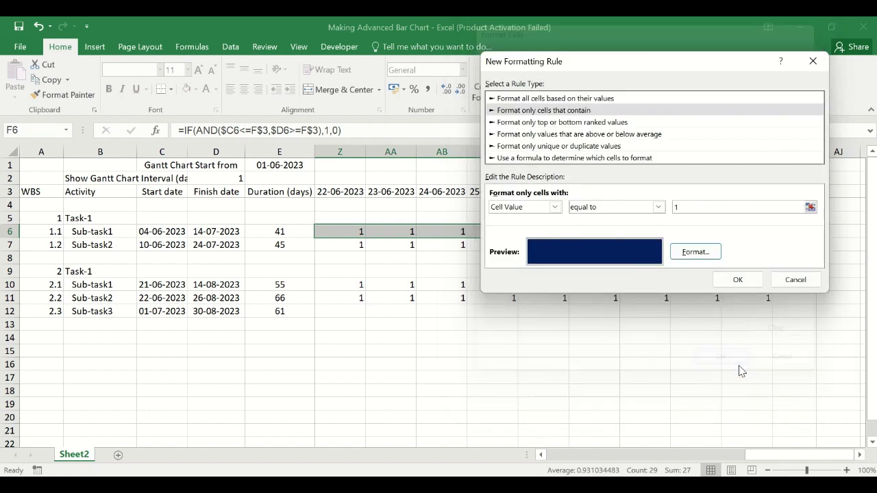
click(737, 281)
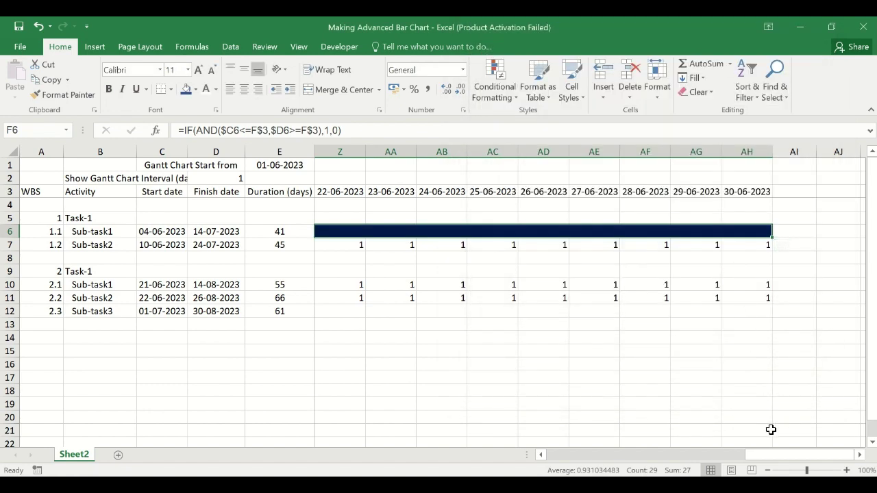
- Reopen the row 6 conditional formatting rule for editing and choose white as its border line color
drag(778, 454, 527, 470)
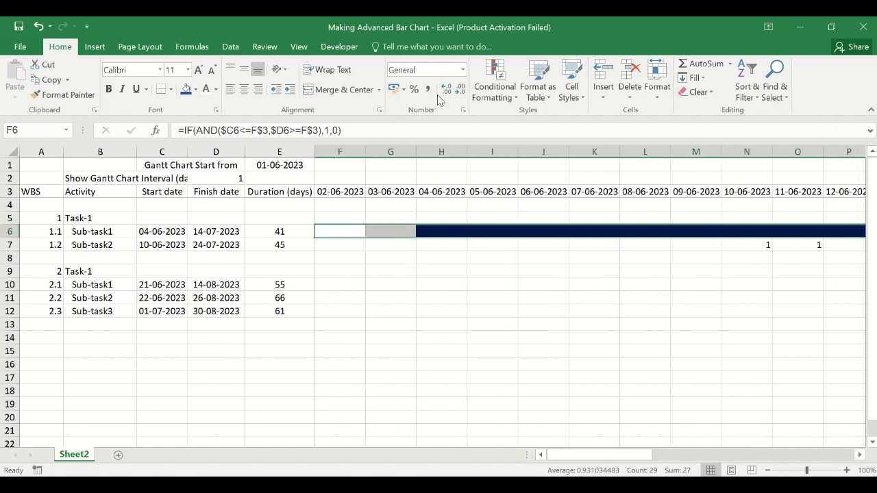
click(494, 87)
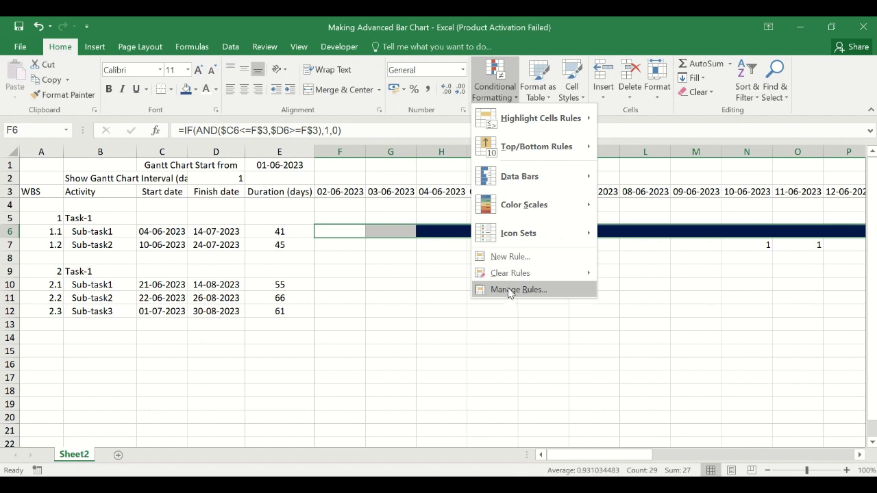
click(508, 290)
double_click(452, 157)
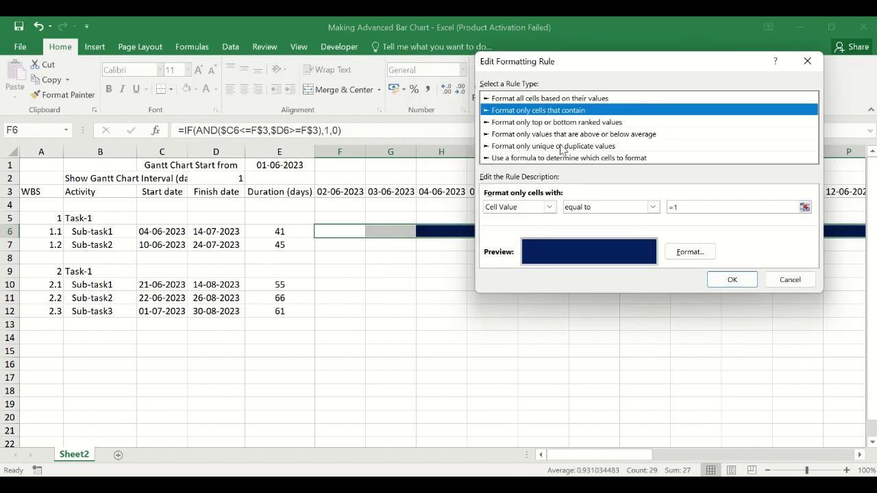
click(690, 252)
click(579, 52)
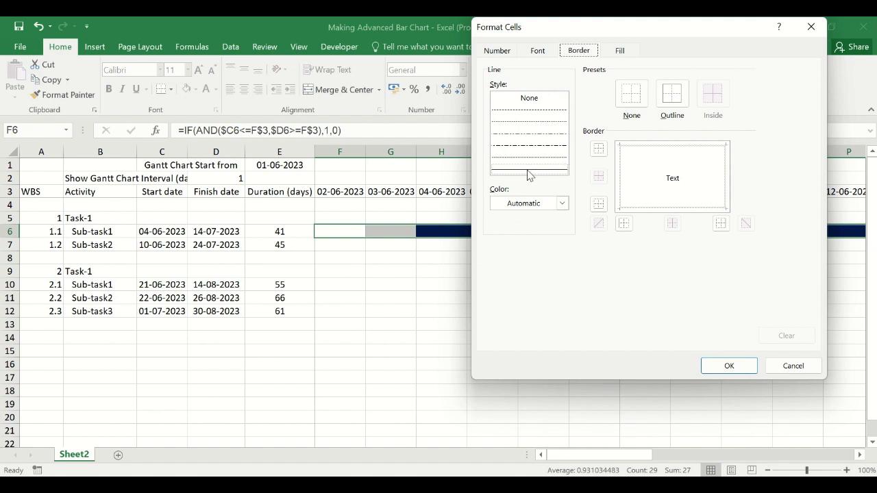
click(531, 204)
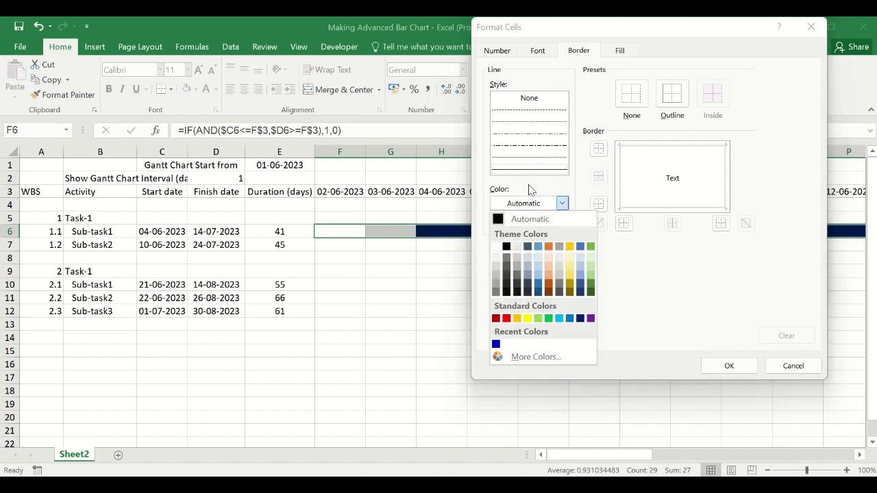
click(496, 247)
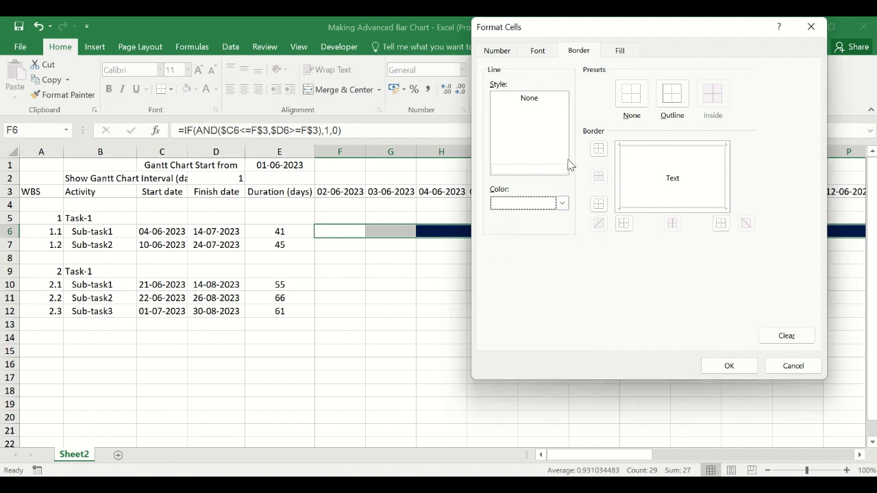
- Add top and bottom borders to the rule's format and apply the edited rule
click(597, 204)
click(598, 149)
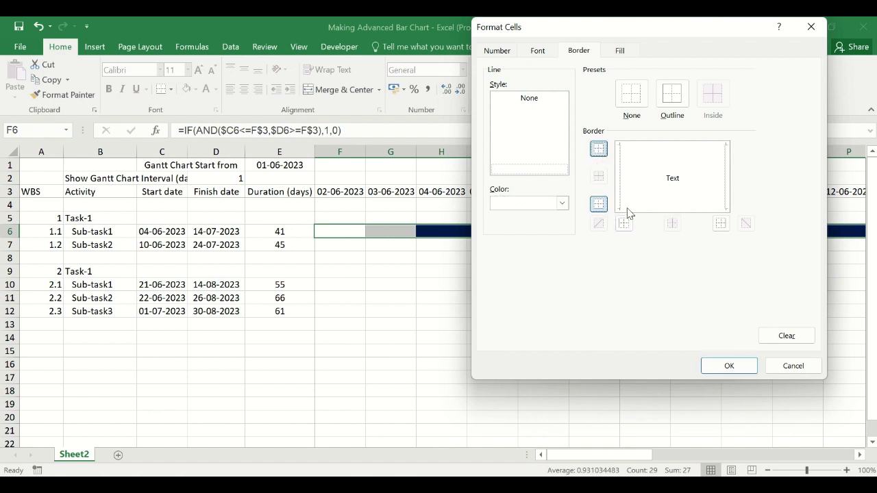
click(724, 366)
click(731, 279)
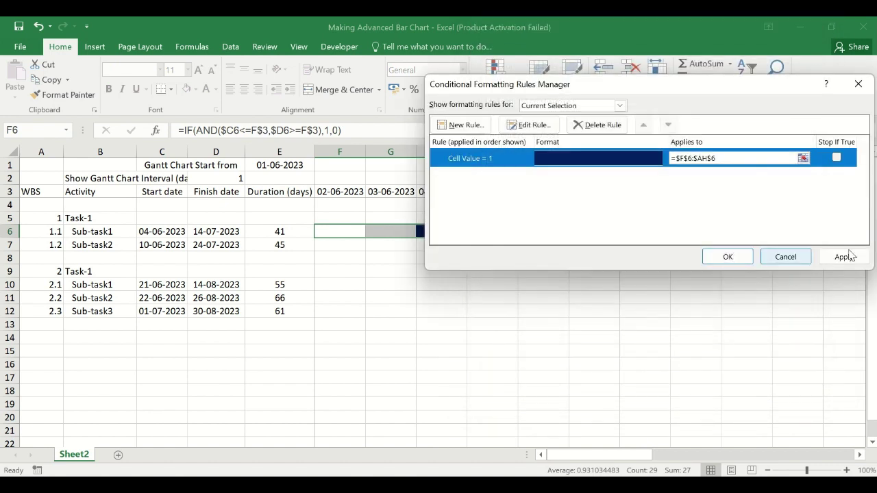
click(847, 258)
click(726, 256)
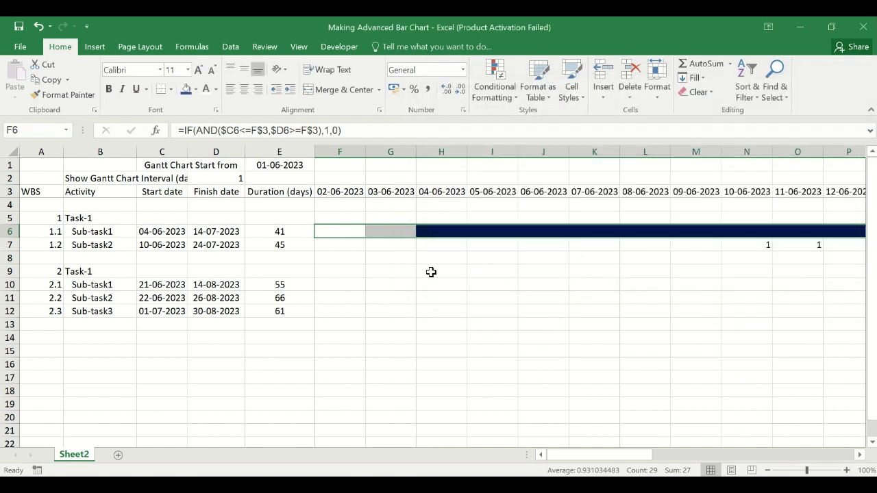
click(430, 271)
- Copy the row 6 timeline cells with their formatting onto the row 7 timeline cells
click(328, 227)
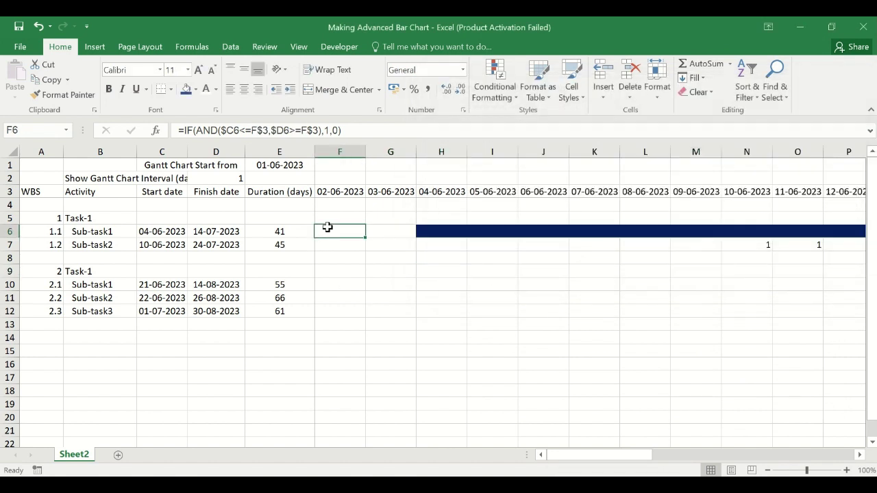
key(ctrl+shift+Right)
key(ctrl+c)
key(Down)
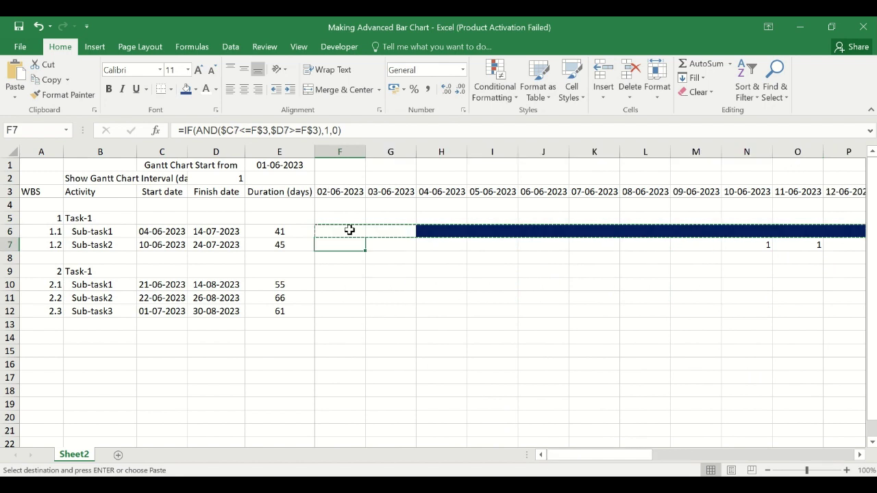
key(ctrl+shift+Right)
key(ctrl+v)
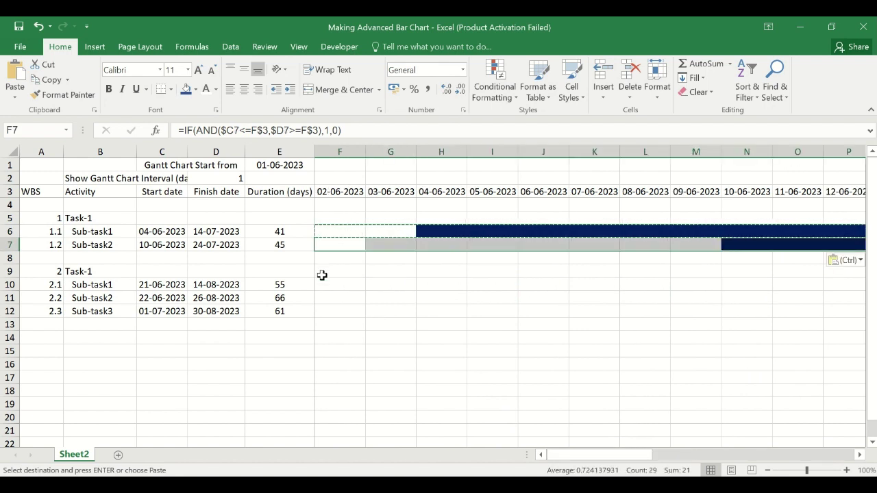
- Paste the copied timeline cells over the timeline cells of rows 10, 11 and 12
click(319, 285)
key(ctrl+shift+Right)
key(ctrl+v)
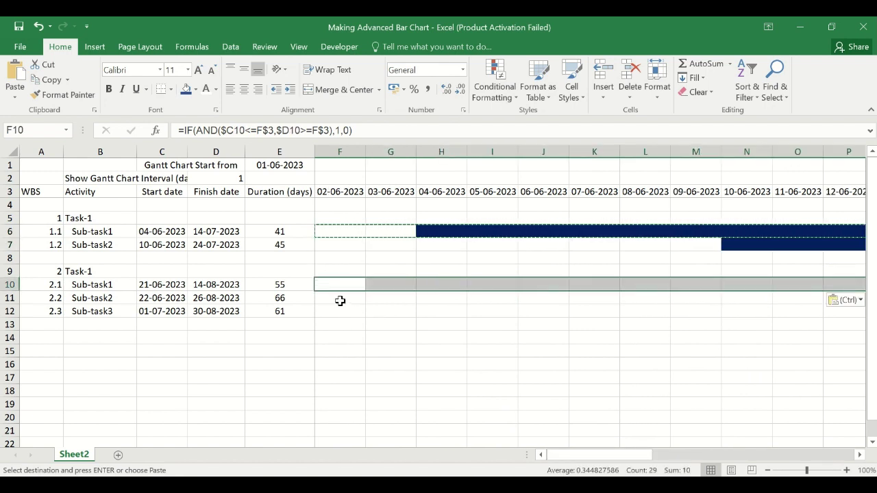
click(341, 299)
key(ctrl+shift+Right)
key(ctrl+v)
click(340, 312)
key(ctrl+shift+Right)
key(ctrl+v)
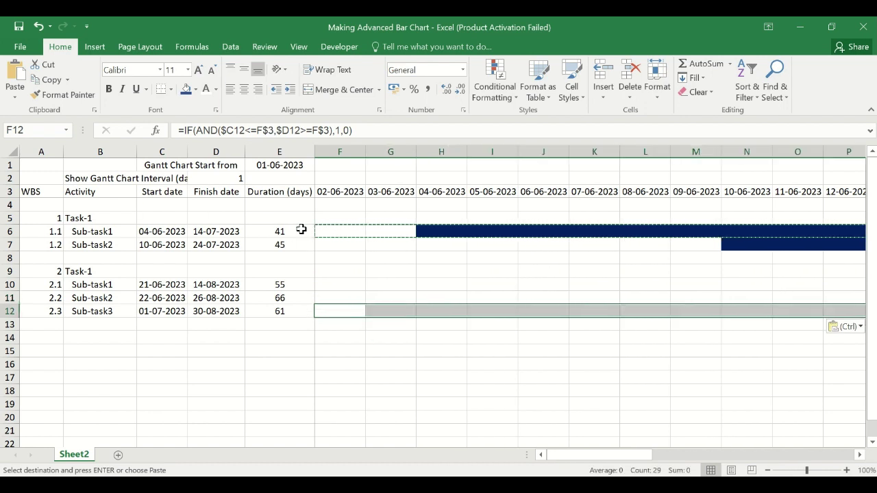
- Fit column A to its contents and put a thick outside border around the table from the WBS header row to row 14
click(195, 231)
double_click(63, 152)
drag(30, 192, 781, 336)
click(171, 89)
click(189, 253)
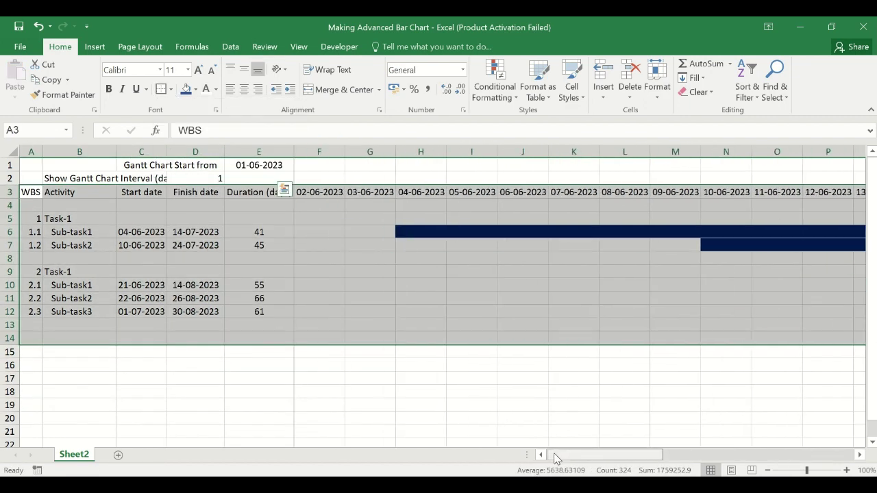
- Insert an empty column between the Activity and Start date columns
click(79, 285)
click(142, 178)
key(Left)
right_click(162, 151)
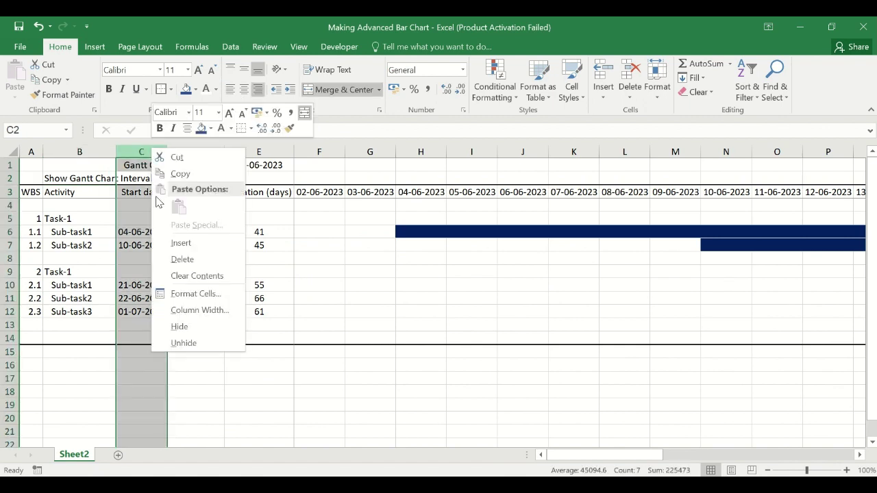
click(183, 240)
- Move the interval label to C2, shorten it to "Gantt Chart Interval (days)", and narrow column C
click(76, 178)
drag(47, 184, 120, 184)
click(269, 232)
drag(240, 151, 248, 151)
double_click(157, 178)
double_click(128, 178)
key(Delete)
key(Return)
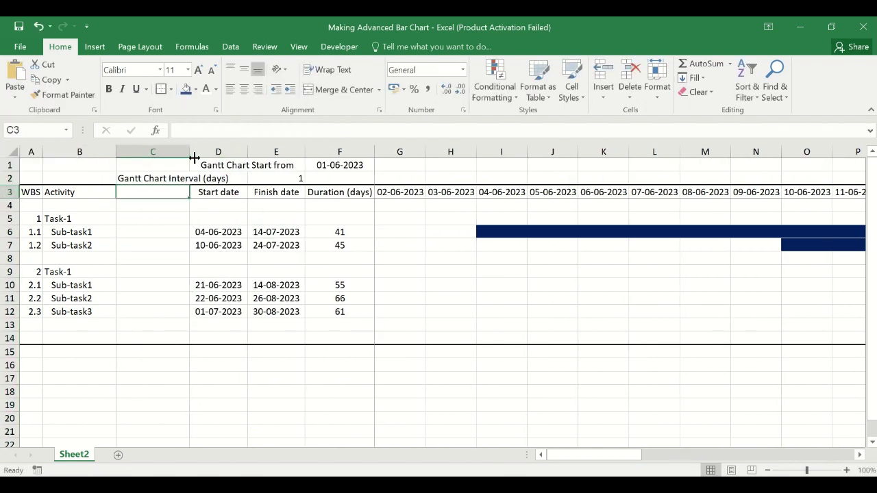
drag(190, 154, 176, 155)
- Insert one blank row directly below each of sub-tasks 1.1, 1.2, 2.1 and 2.2
click(9, 244)
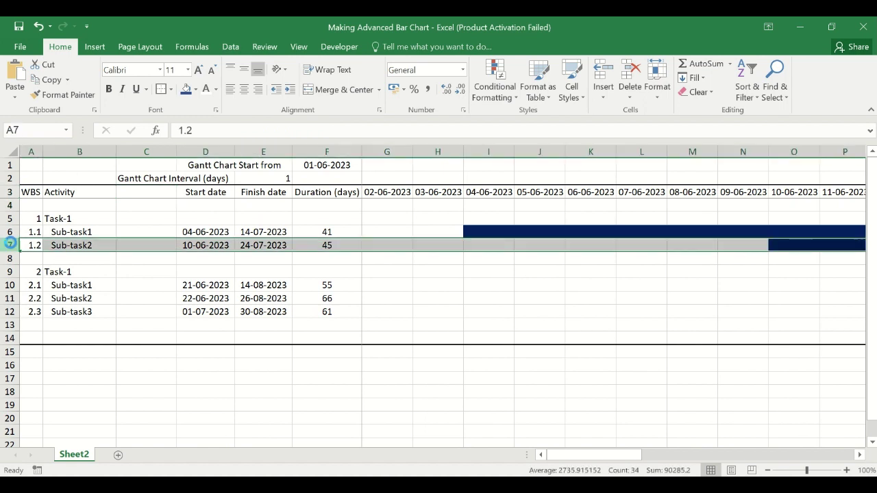
key(ctrl+shift+plus)
click(10, 271)
key(ctrl+shift+plus)
click(10, 312)
click(12, 324)
key(ctrl+shift+plus)
click(10, 351)
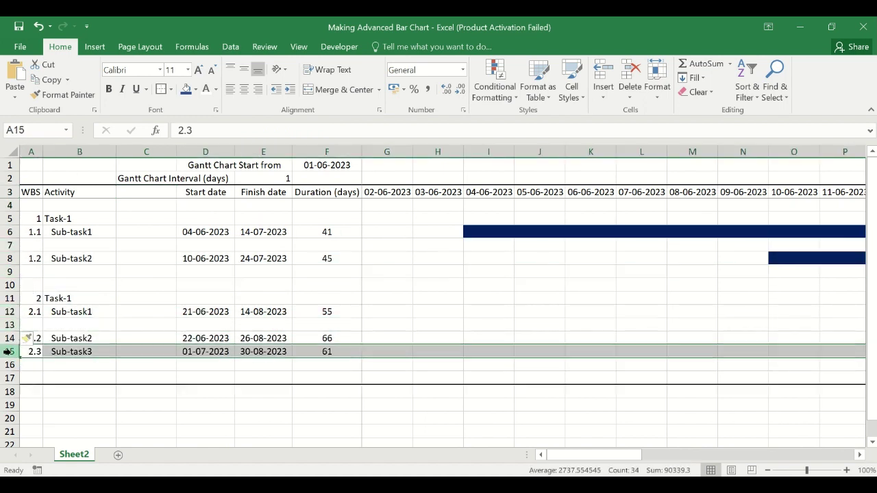
key(ctrl+shift+plus)
- Label C6 "Planned" and C7 "Achieved" for sub-task 1.1
click(134, 234)
text(Planned)
key(Return)
text(Ac)
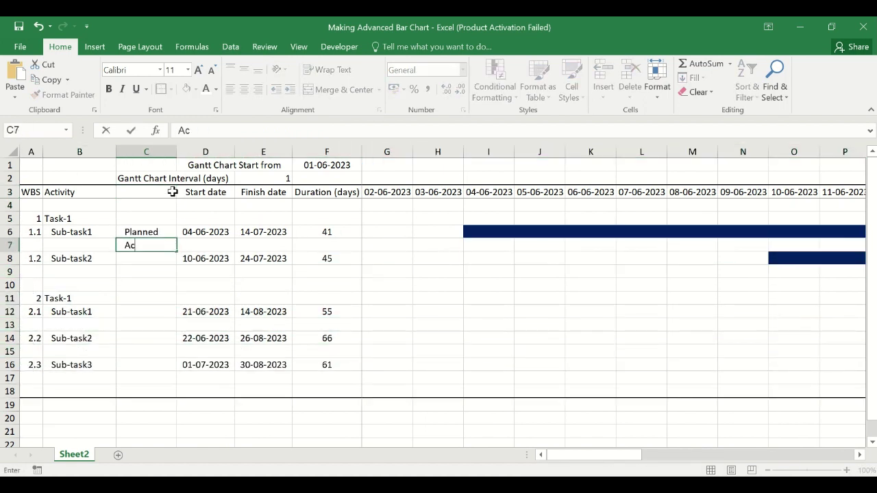
text(hieved)
key(Return)
- Insert a blank spacer row above sub-task 1.2 and copy the Planned and Achieved labels to C9:C10
right_click(9, 258)
click(35, 354)
drag(146, 232, 145, 245)
click(162, 272)
key(ctrl+v)
- Paste the Planned and Achieved labels beside sub-tasks 2.1, 2.2 and 2.3, with a blank spacer row between the sub-tasks
click(142, 323)
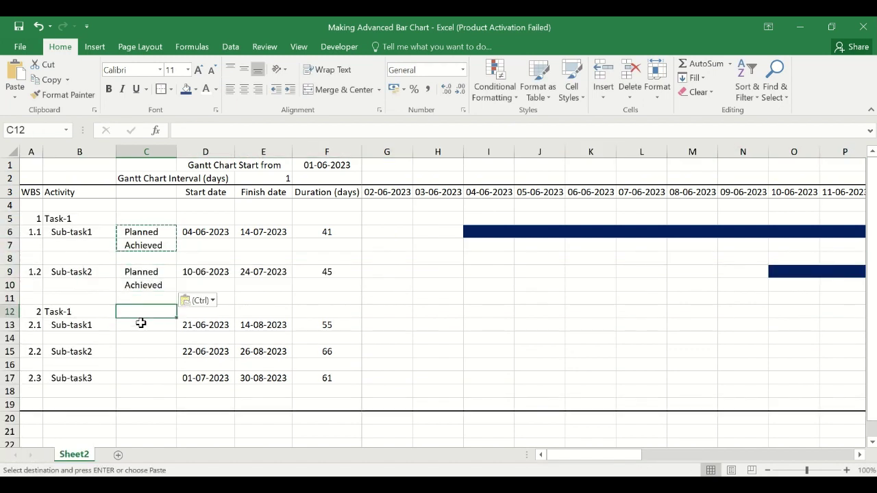
key(ctrl+v)
click(140, 352)
key(ctrl+v)
click(137, 378)
key(ctrl+v)
key(ctrl+shift+plus)
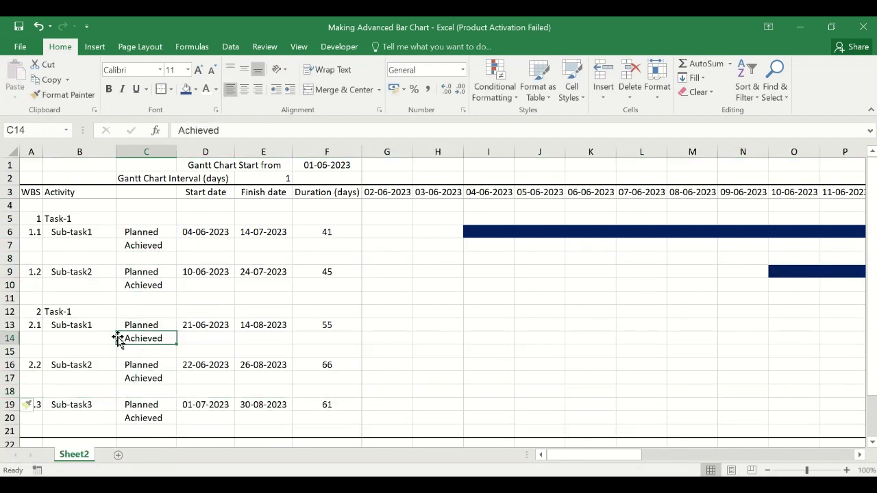
click(137, 285)
- Calculate the first task's start date in D5 as the minimum of D6:D11
click(205, 219)
text(=min)
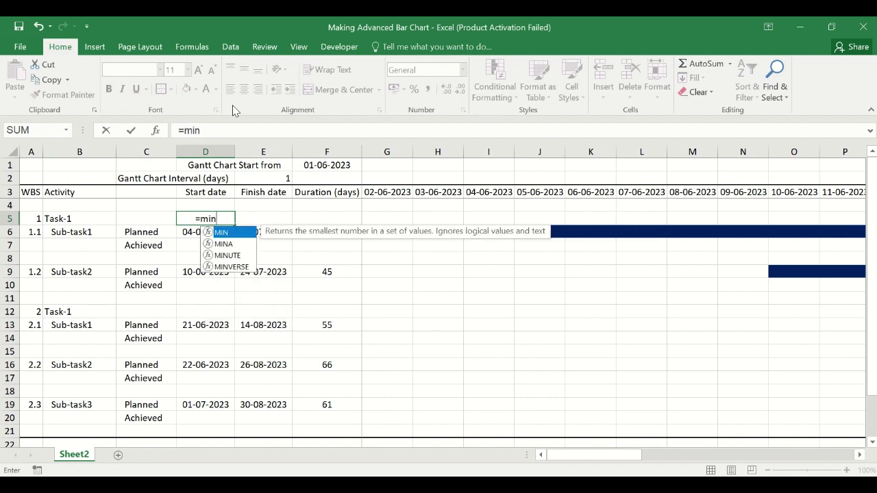
text(()
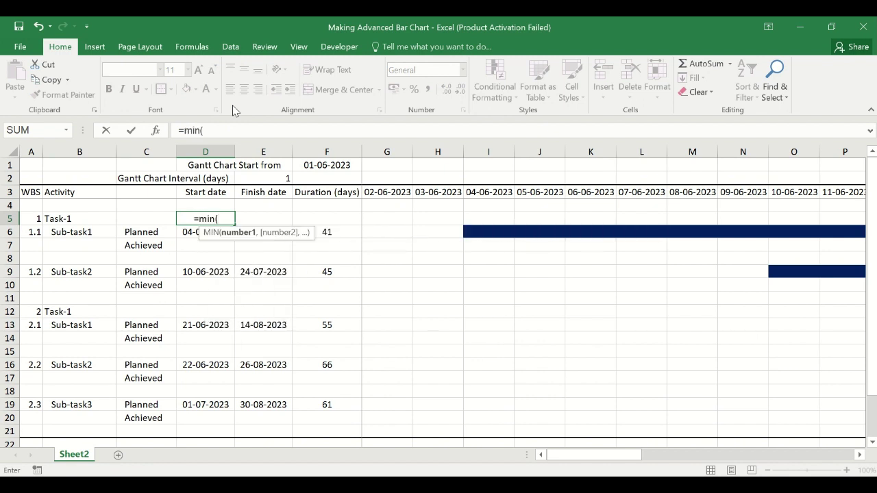
click(199, 239)
key(shift+Down)
key(shift+Down)
key(shift+Down)
key(shift+Down)
key(shift+Down)
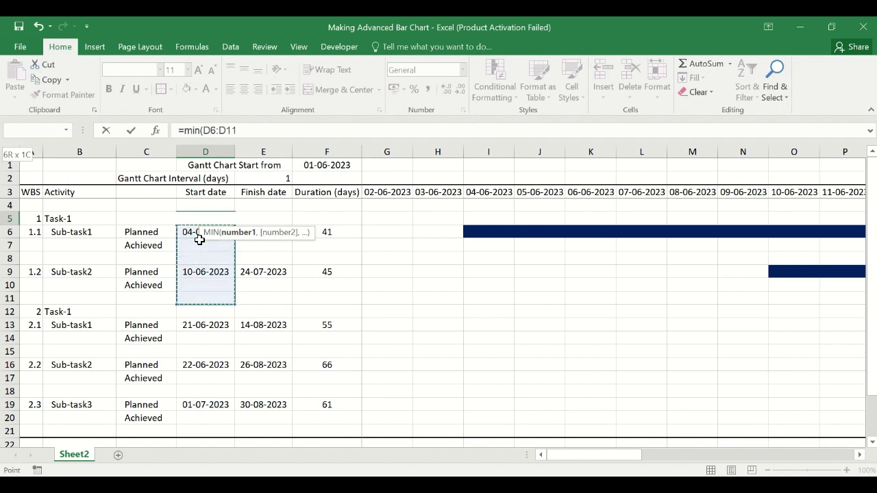
key(Tab)
- Calculate the first task's finish date in E5 as the maximum of E6:E10
text(=)
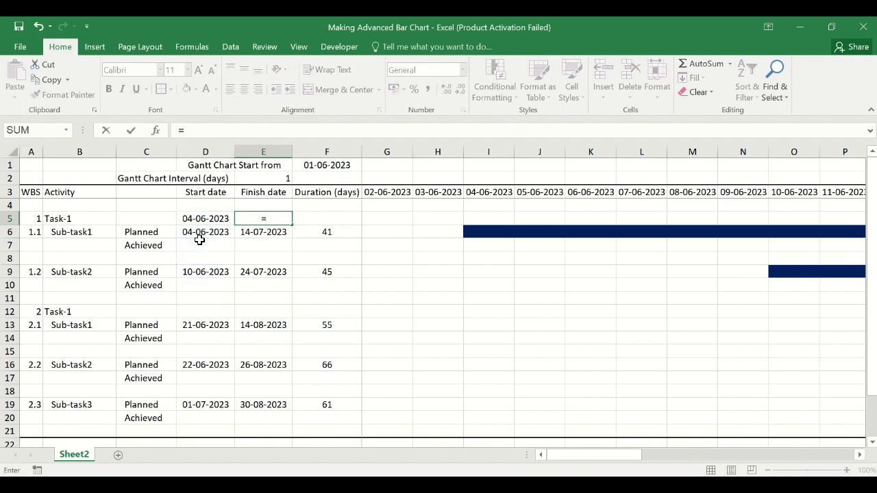
text(max)
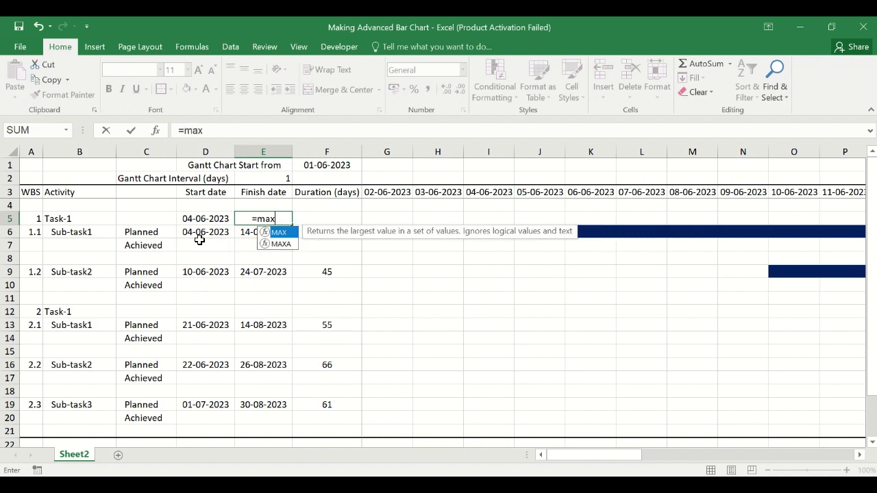
text(()
key(Down)
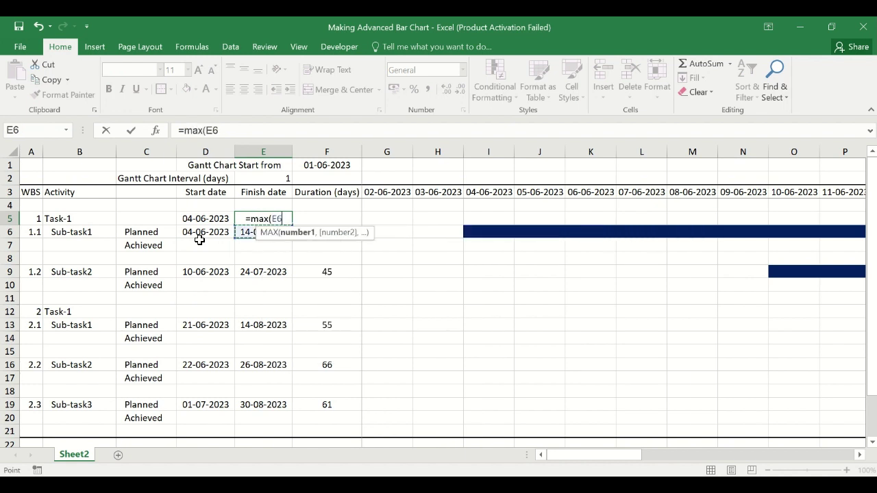
key(shift+Down)
key(shift+Down)
key(shift+Down)
key(shift+Down)
key(shift+Down)
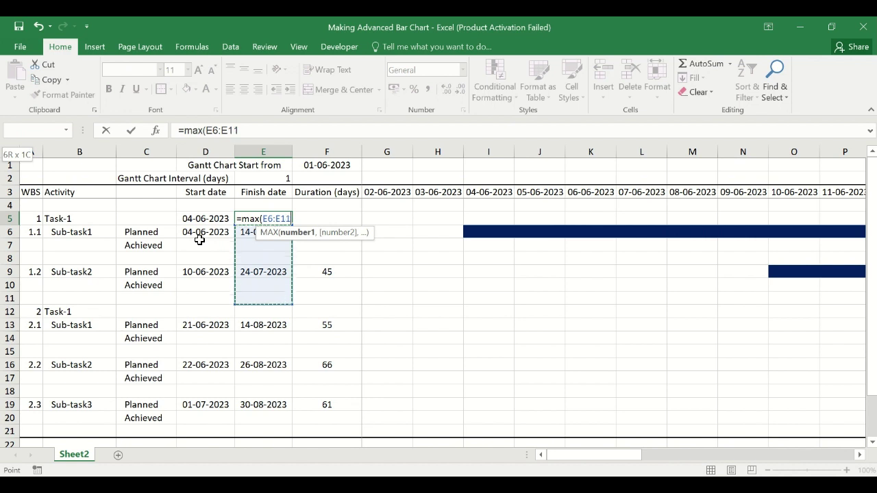
key(shift+Up)
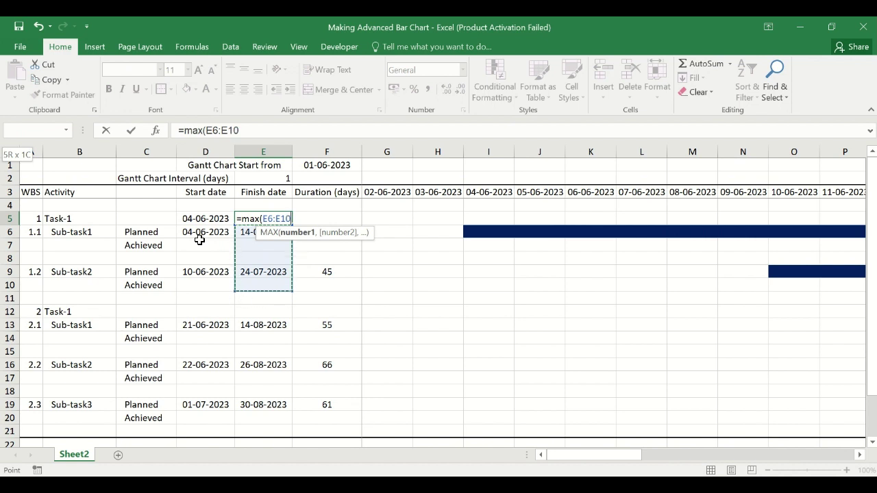
key(Return)
- Copy the first task's start and finish date formulas from D5:E5 to the second task's row, D12:E12
click(199, 240)
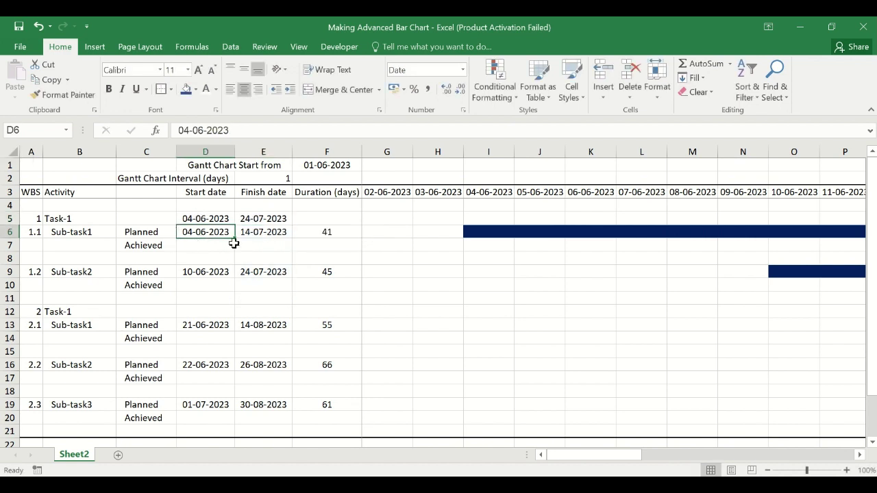
drag(223, 218, 277, 218)
key(ctrl+c)
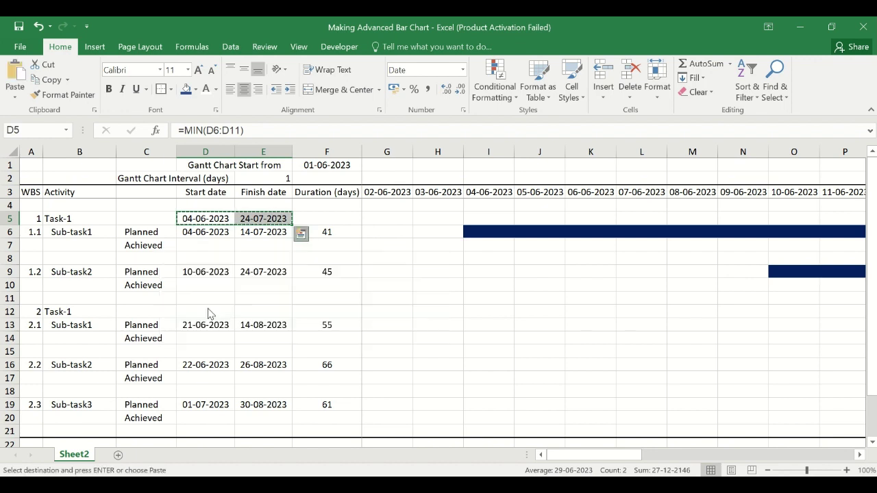
click(205, 310)
key(ctrl+v)
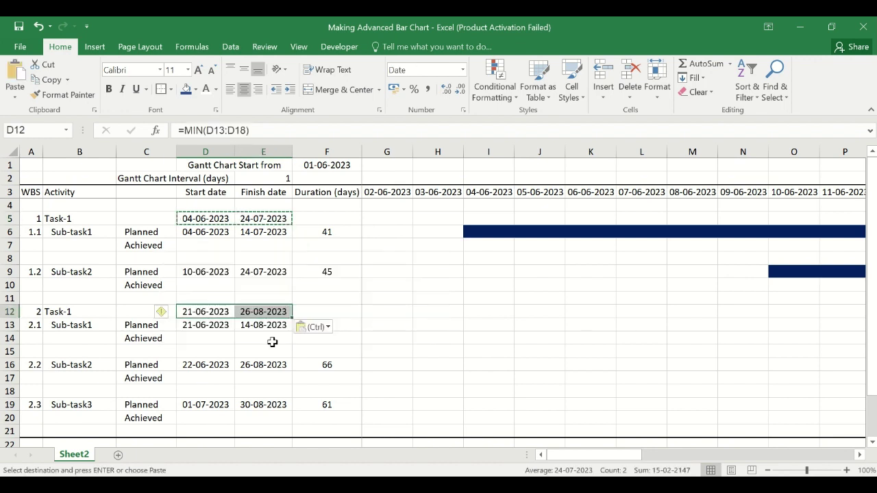
- Extend the MIN range in D12 and the MAX range in E12 to include sub-task 2.3
double_click(221, 313)
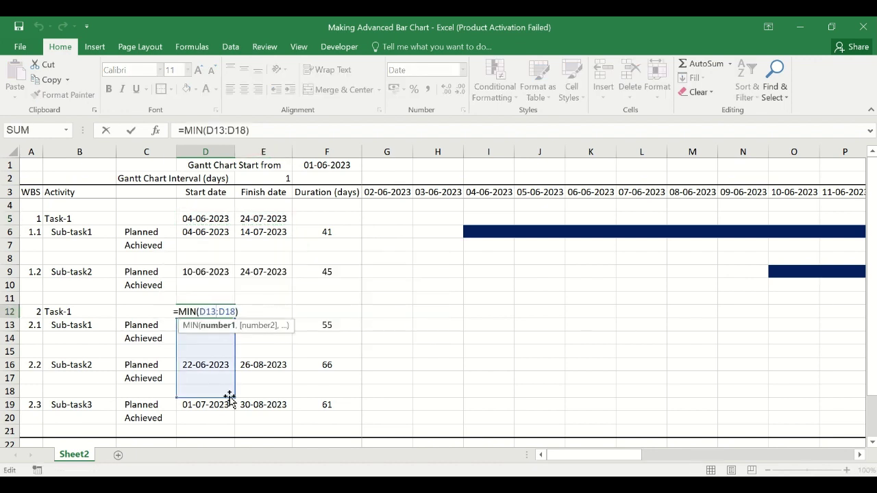
drag(228, 411, 227, 422)
key(Tab)
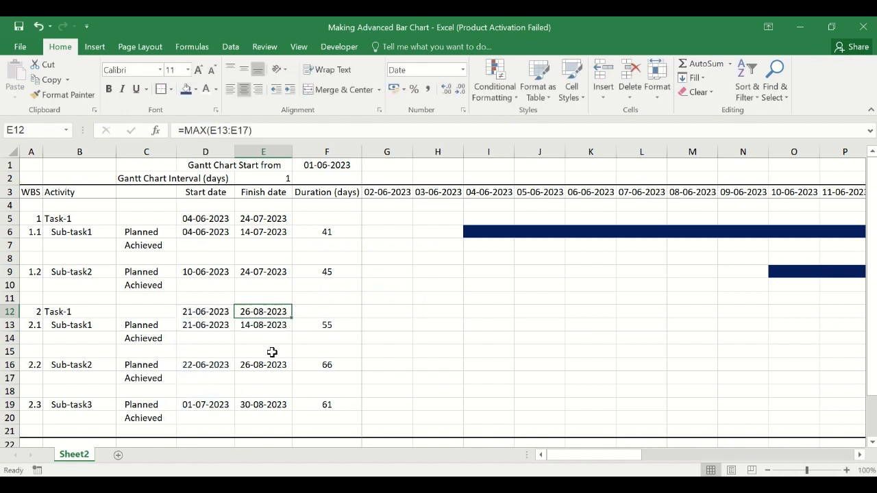
double_click(272, 312)
drag(291, 382, 291, 423)
key(Tab)
click(229, 348)
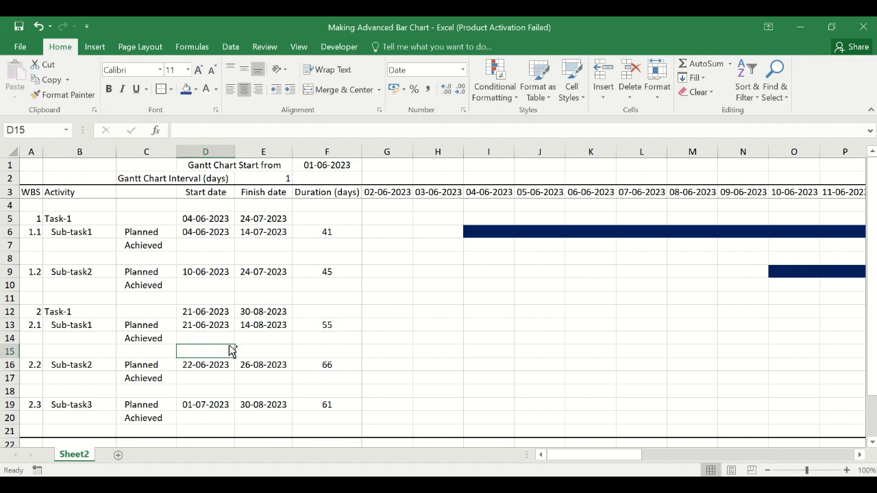
- Copy the duration formula to F7:F10, F13:F20 and the two task rows, F5 and F12
click(349, 237)
drag(359, 240, 356, 292)
click(328, 282)
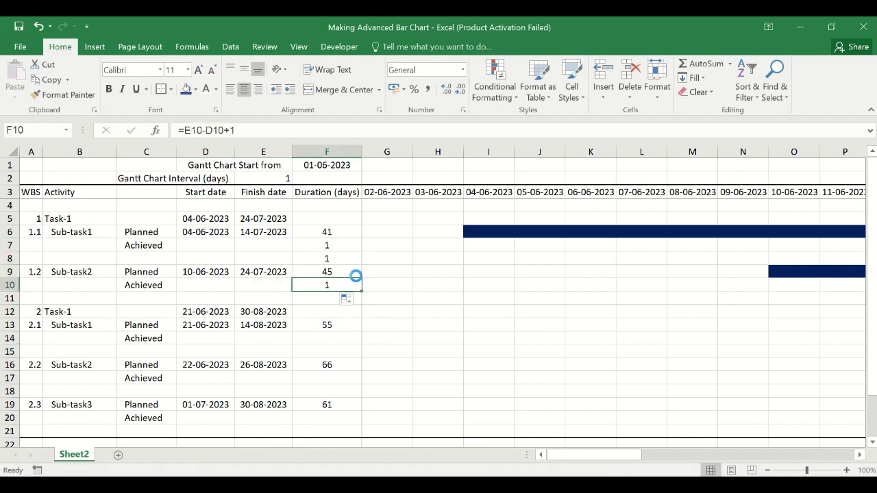
key(ctrl+c)
drag(319, 326, 315, 417)
key(ctrl+v)
click(327, 219)
ctrl+click(327, 312)
key(Return)
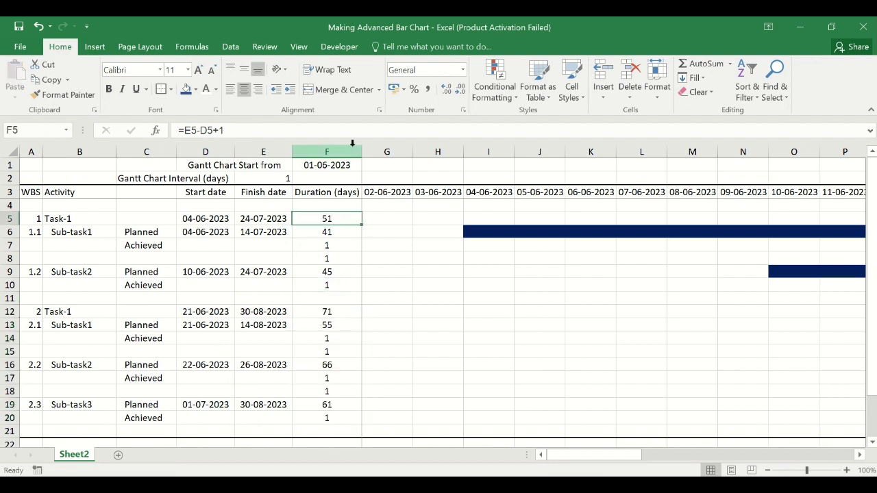
- Change the duration formula in F5 to =IF(AND(D5>0,E5>0),E5-D5+1,0)
click(189, 130)
text(if()
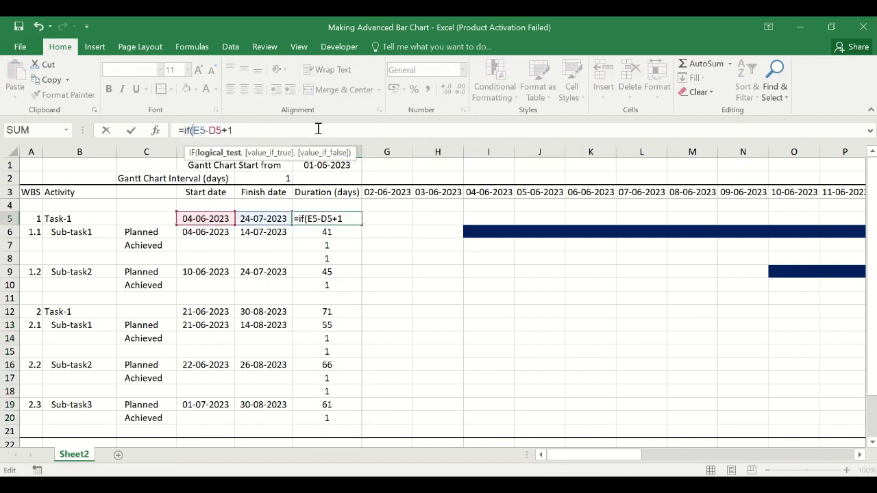
text(and()
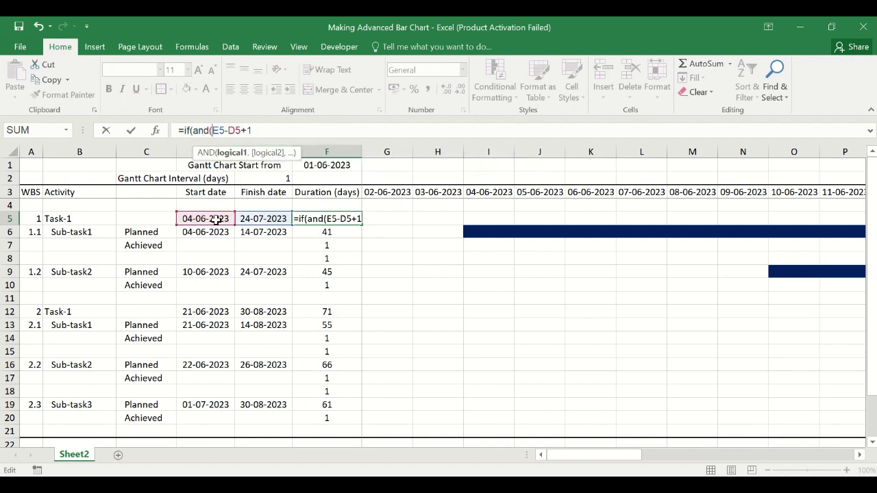
click(215, 219)
text(>0,)
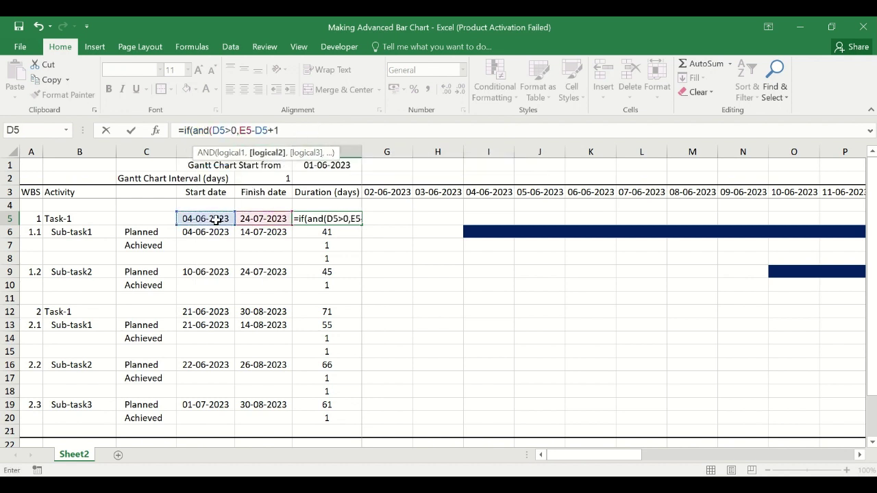
click(266, 218)
text(>0)
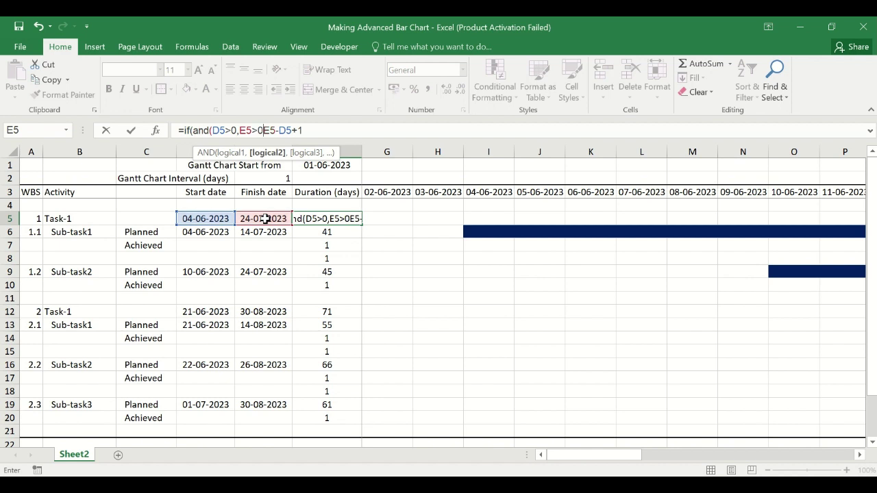
text(),)
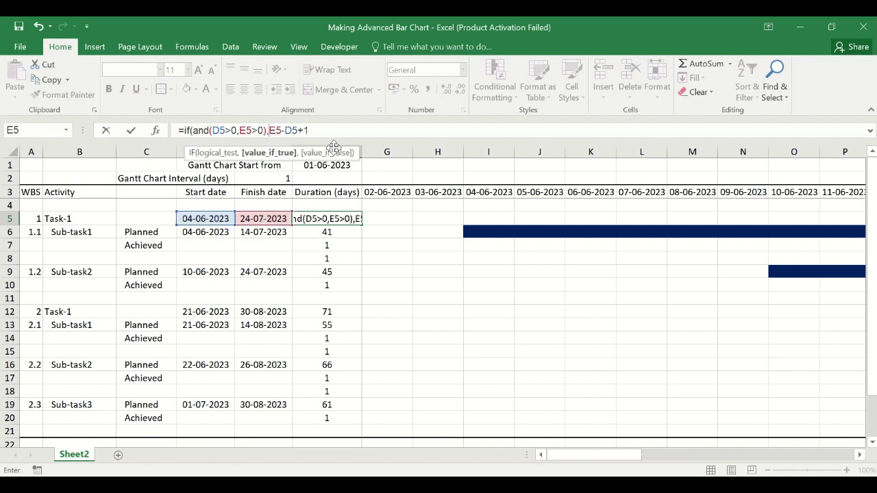
text(,0)
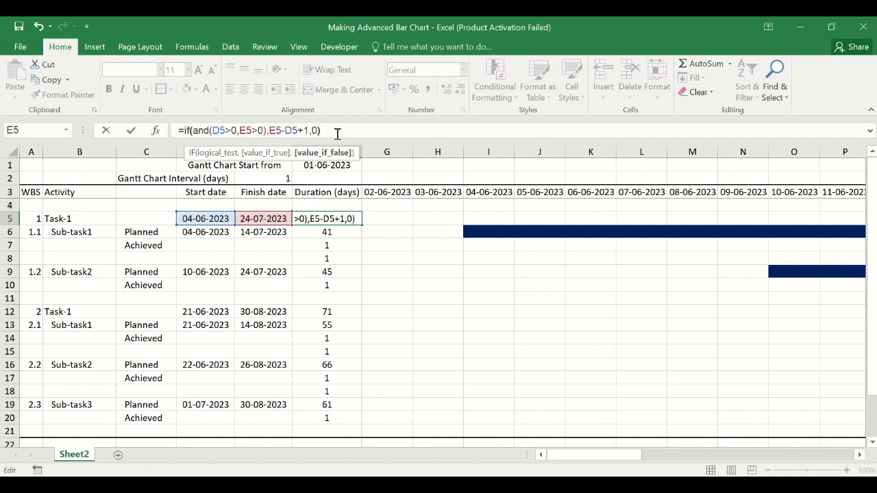
key(Return)
- Fill the conditional duration formula from F5 down to F20
click(342, 218)
drag(361, 225, 307, 419)
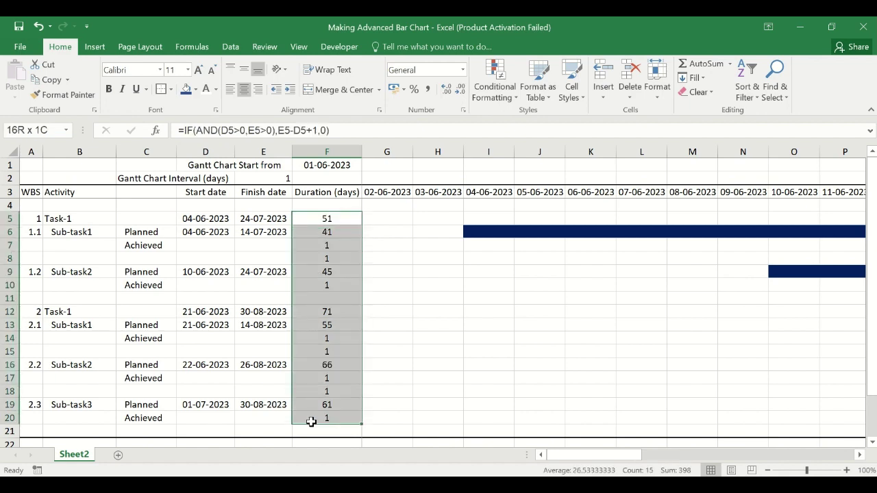
click(257, 332)
click(313, 280)
click(253, 245)
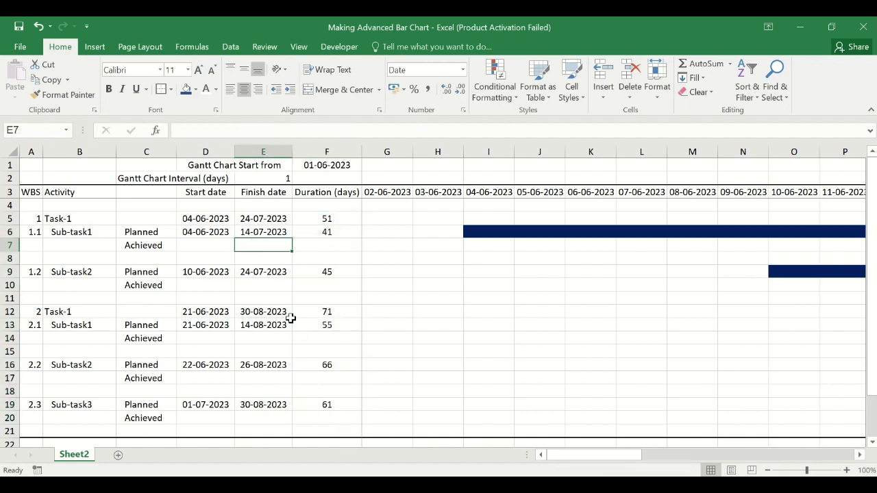
- Set the font of the whole worksheet to Segoe UI, size 9.5
click(9, 152)
click(130, 70)
text(Segoe UI)
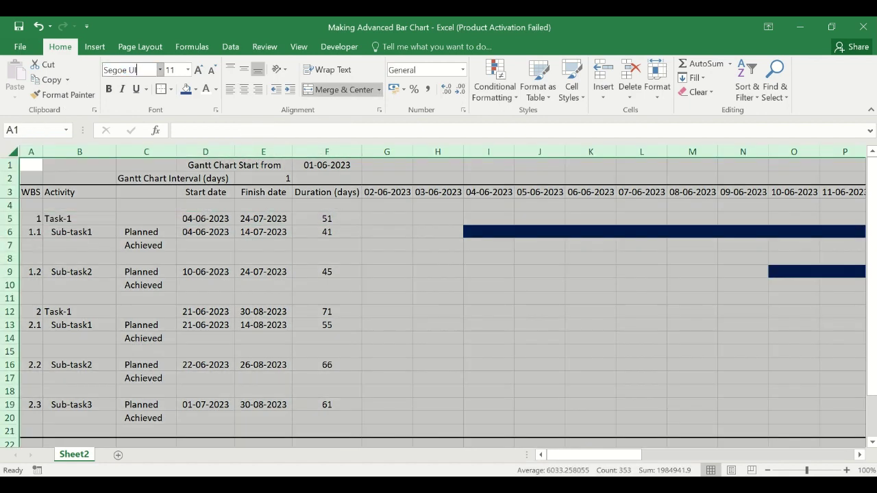
key(Return)
click(171, 70)
text(9.5)
key(Return)
click(205, 189)
- Enter the title "Sample Project" in A1 and set its font size to 14
key(ctrl+Home)
text(Sample Project)
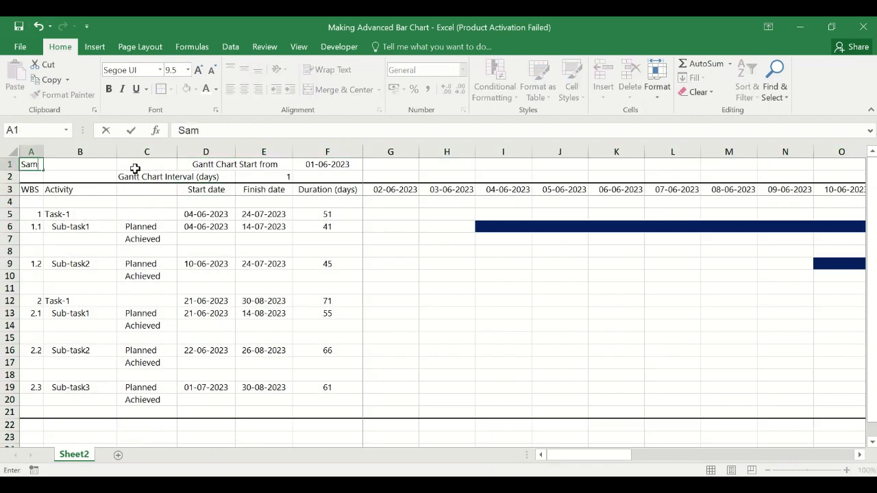
key(Return)
click(31, 164)
click(171, 70)
text(14)
key(Return)
- Insert a row so the title stays alone in row 1 and the chart start date moves to row 2
drag(206, 169, 294, 188)
click(4, 184)
key(ctrl+shift+plus)
drag(205, 187, 298, 187)
click(70, 252)
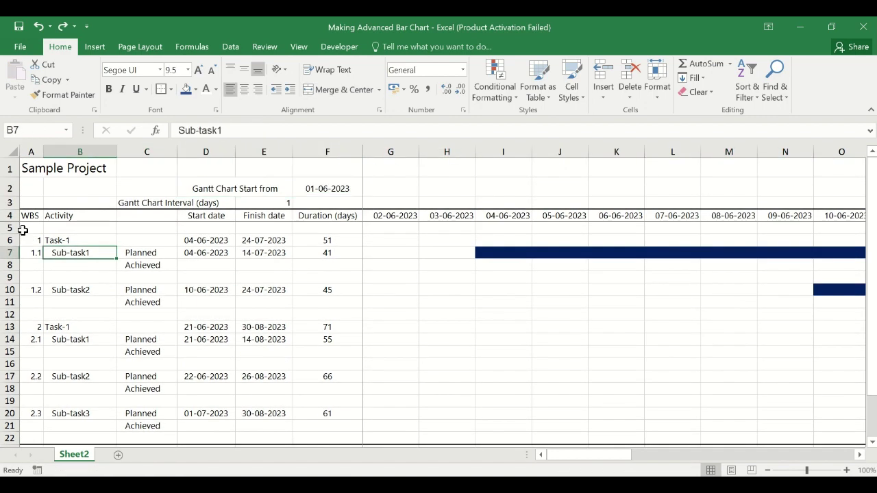
- Reduce the height of the task and sub-task rows, from row 5 to row 22
drag(10, 227, 11, 438)
drag(9, 406, 15, 409)
click(222, 274)
click(280, 282)
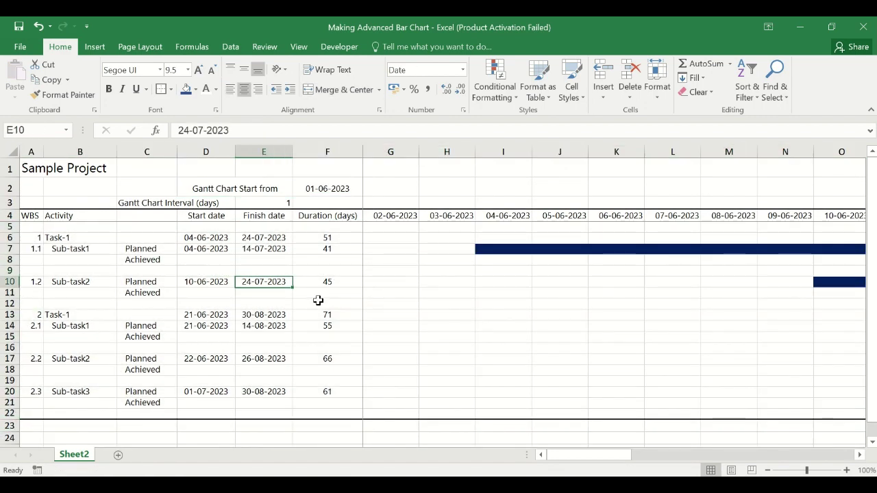
- Apply the custom date format dd-mmm to the timeline dates in row 4 and narrow columns G:AI
click(372, 215)
key(ctrl+shift+Right)
click(379, 110)
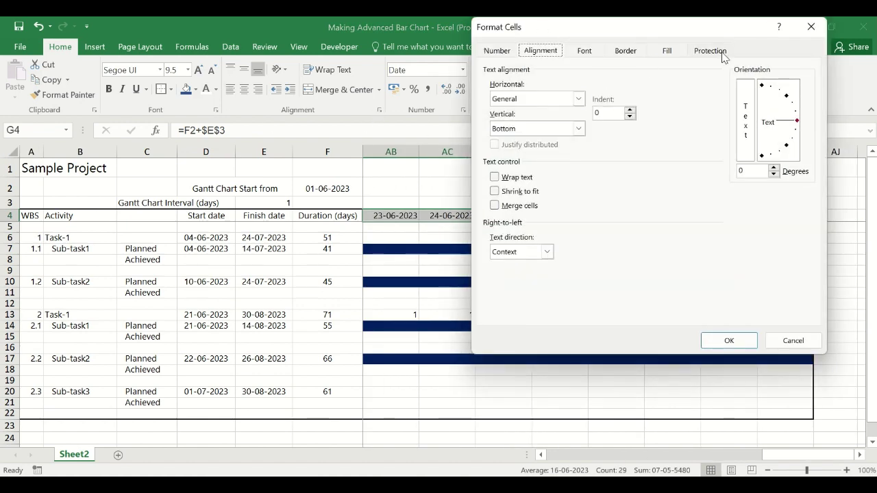
click(496, 50)
click(500, 188)
key(BackSpace)
key(BackSpace)
key(BackSpace)
key(BackSpace)
key(BackSpace)
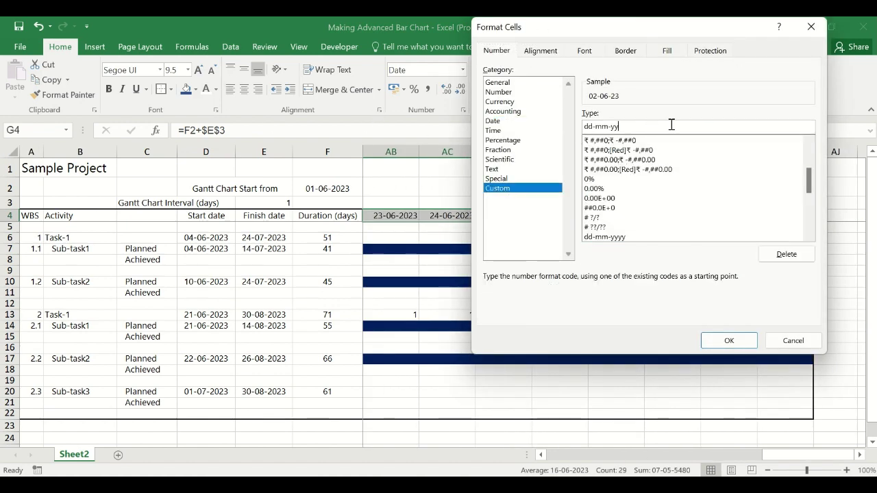
text(m)
click(729, 340)
mouse_move(787, 146)
mouse_down()
mouse_move(384, 147)
mouse_move(411, 143)
mouse_up()
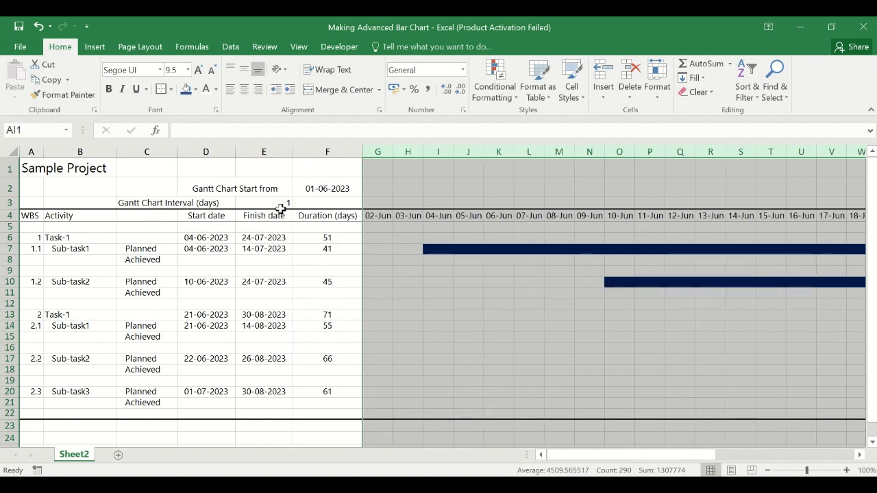
- Give the header row 4, from column A to AI, a blue fill with bold white Arial Narrow text
drag(31, 215, 839, 216)
click(185, 89)
click(206, 89)
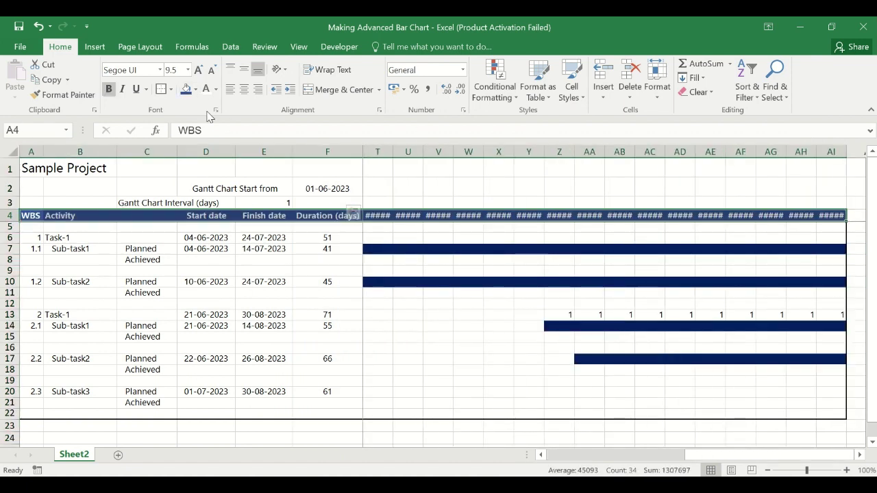
click(130, 69)
text(Arial Narrow)
key(Return)
drag(704, 454, 518, 457)
click(263, 258)
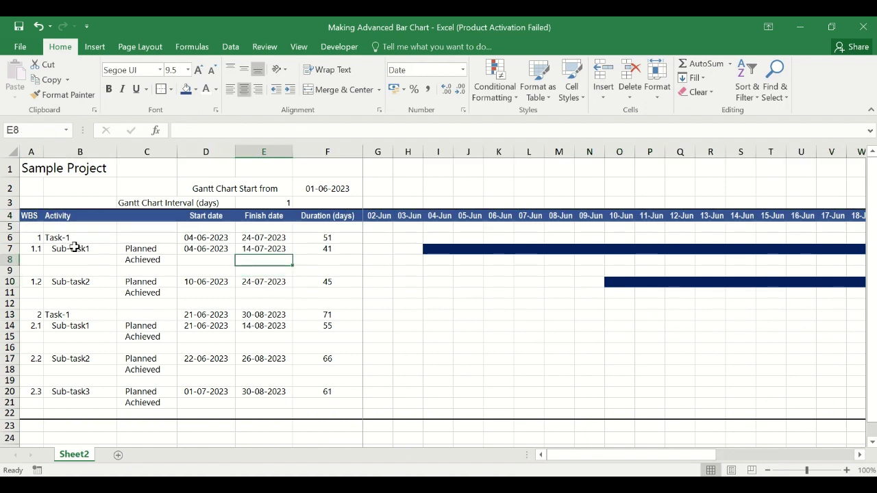
- Format the task rows A6:F6 and A13:F13 with a dark blue fill and bold white text
drag(30, 237, 328, 237)
click(196, 89)
click(187, 215)
click(205, 89)
click(108, 89)
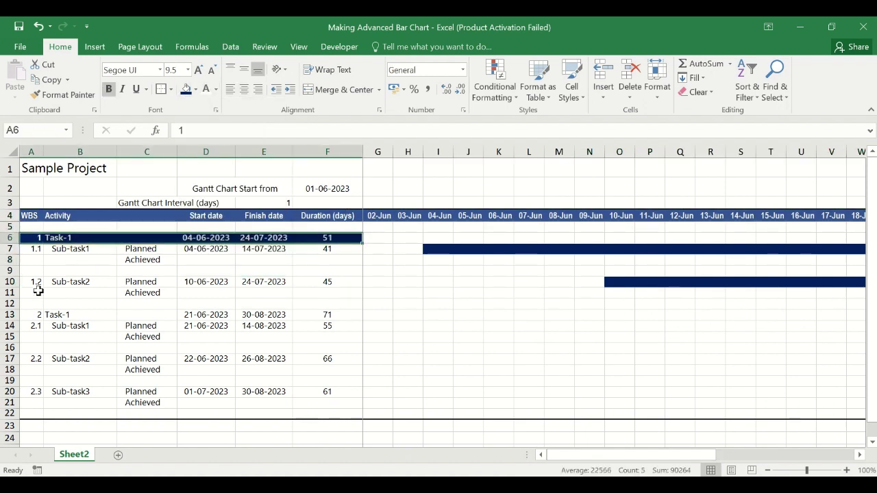
drag(34, 314, 327, 315)
click(336, 271)
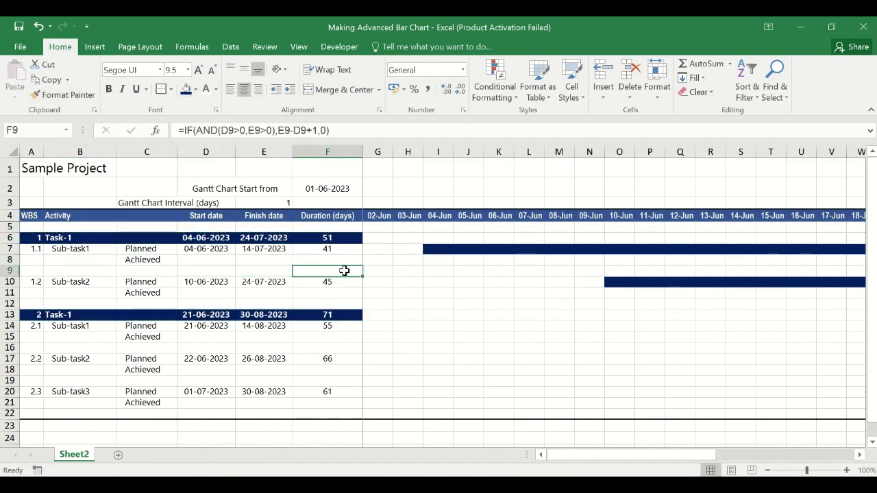
- Format the chart interval row A3:F3 with a dark blue fill and larger, bold white text
drag(31, 203, 328, 203)
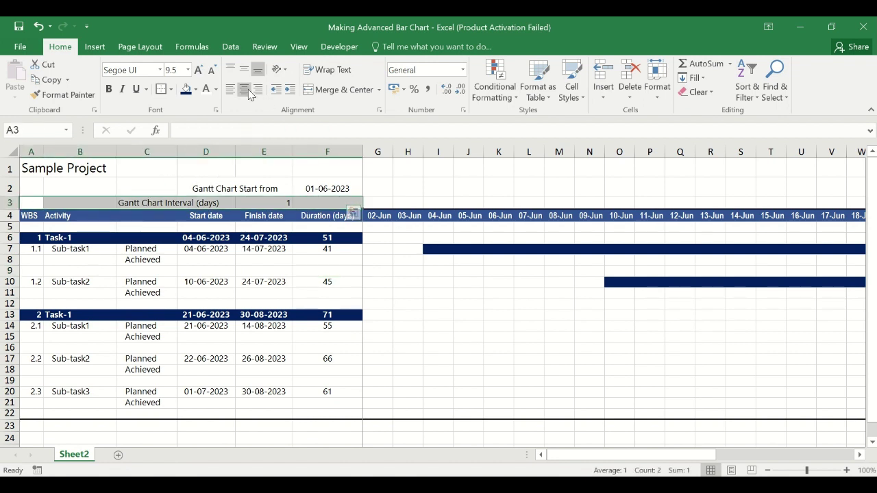
click(185, 89)
key(ctrl+b)
click(197, 70)
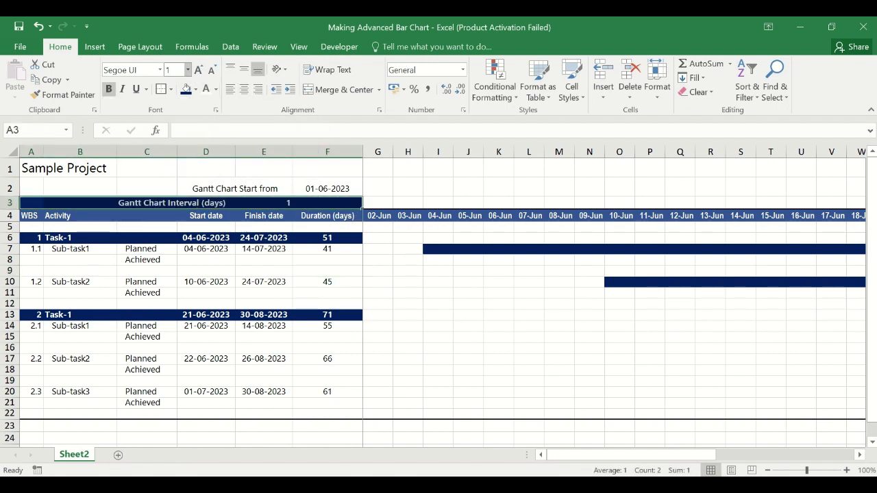
click(198, 70)
- Left-align the Gantt Chart Interval label in row 3 and widen column D
click(146, 204)
click(230, 89)
drag(235, 151, 250, 151)
click(206, 204)
click(147, 204)
key(Return)
key(Up)
click(230, 313)
click(280, 204)
- Make the chart start date row A2:F2 bold with a light blue fill
drag(343, 189, 343, 168)
key(ctrl+b)
click(195, 89)
click(260, 133)
- Fill the title row A1:F1 and the area above the date headers, G1:AI3, with light blue
click(201, 268)
click(195, 89)
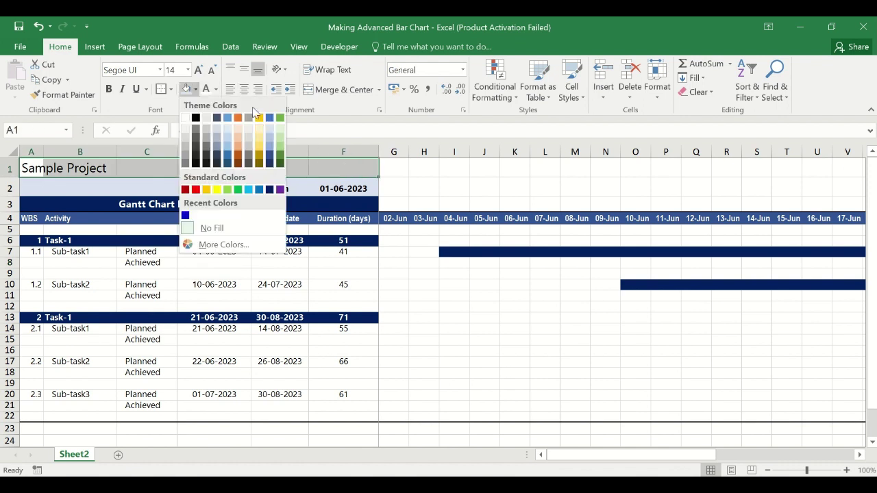
click(260, 133)
drag(403, 174, 788, 204)
click(195, 89)
click(279, 350)
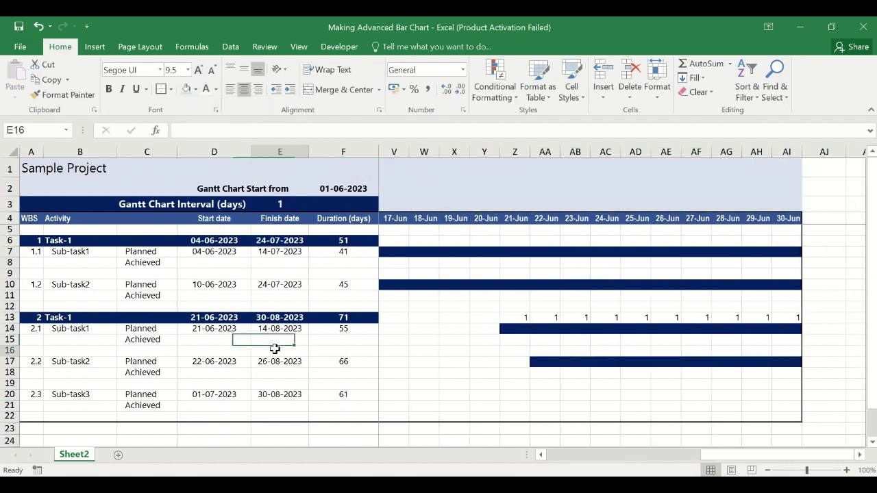
- Copy the Sub-task1 planned bar cells G7:AI7, with formulas and formatting, into the Task-1 row starting at G6
click(795, 317)
scroll(406, 465, left, 5)
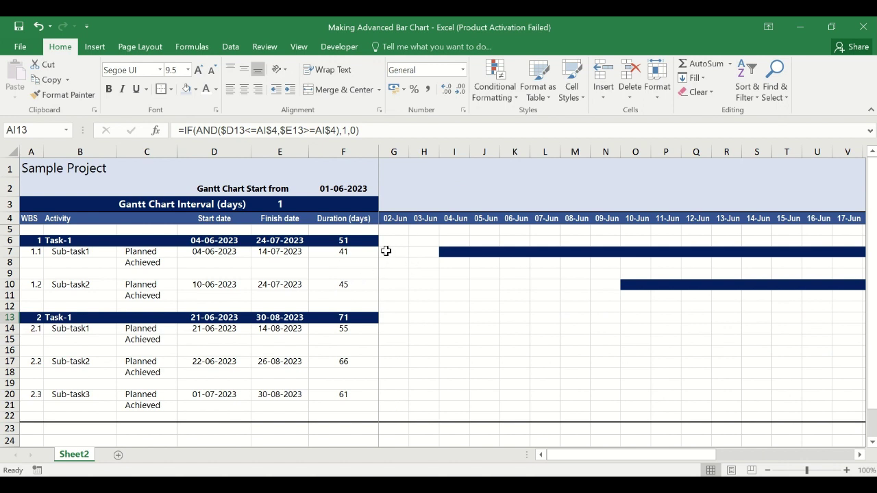
drag(385, 252, 794, 247)
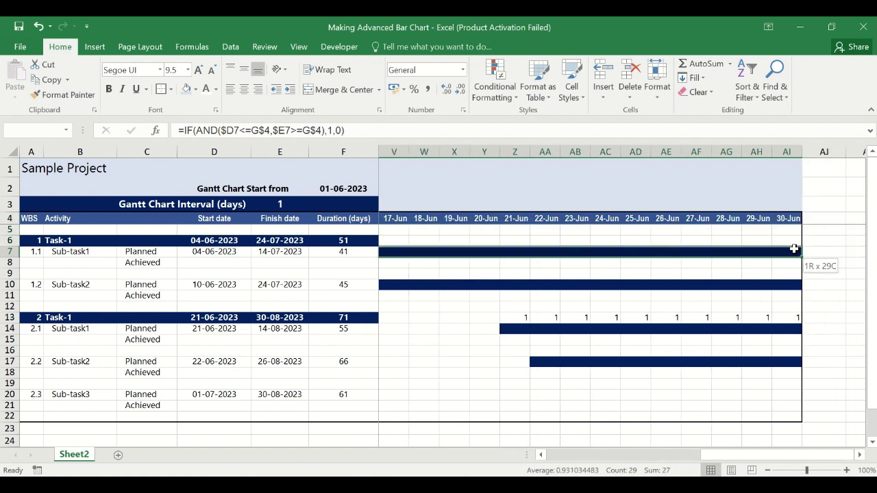
key(ctrl+c)
key(Up)
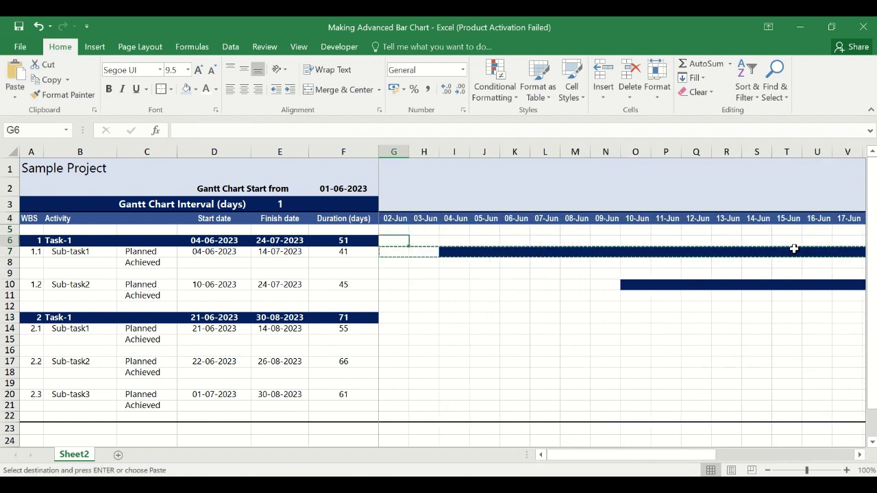
key(ctrl+v)
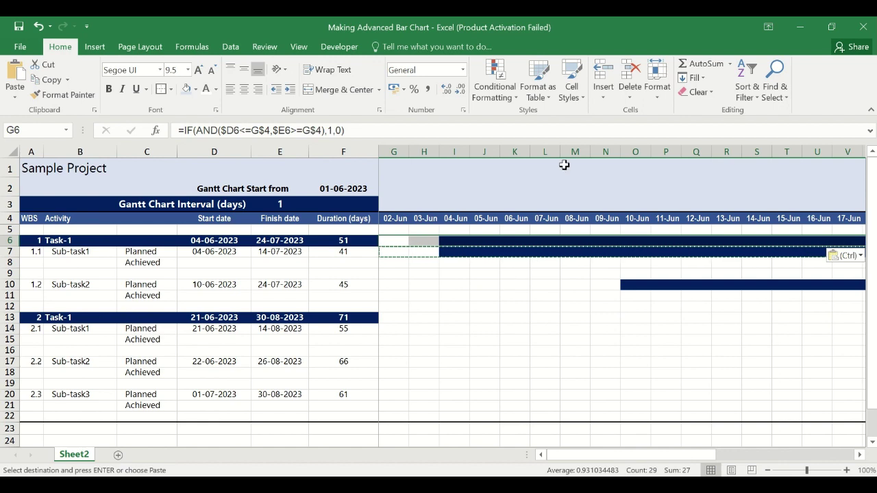
- Edit the Cell Value = 1 conditional formatting rule for G6:AI6 and set its font color to purple
click(502, 96)
click(517, 290)
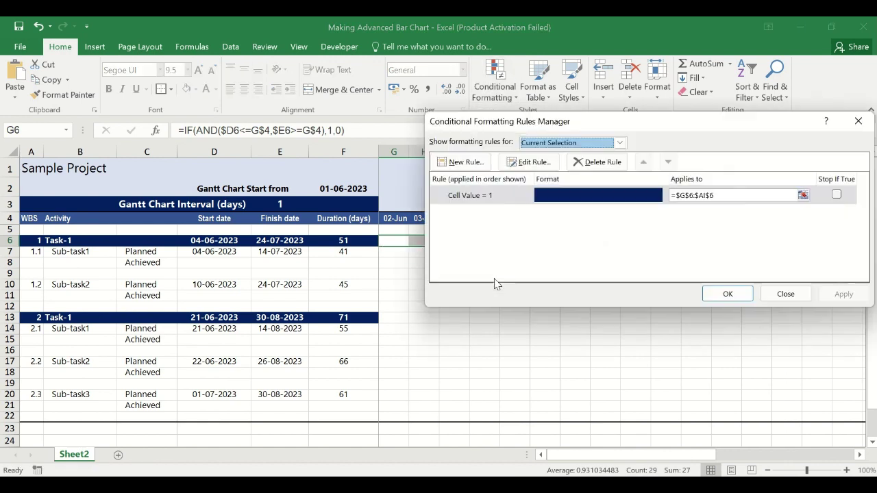
double_click(548, 201)
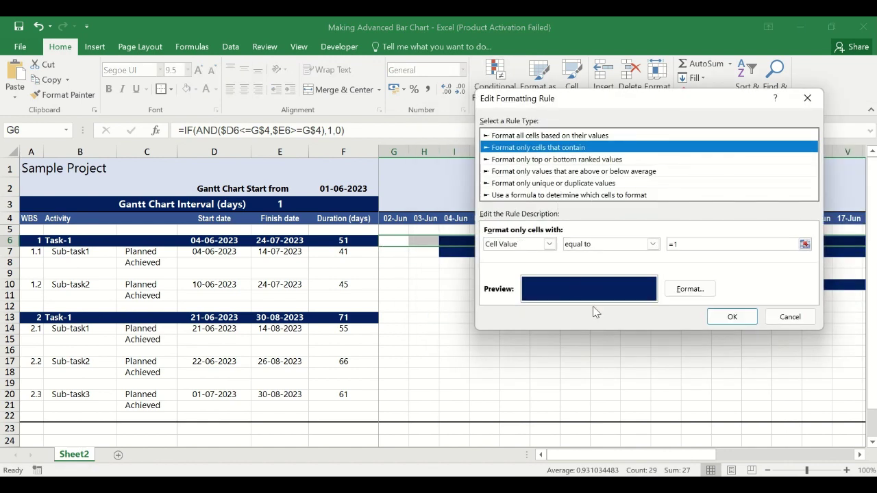
click(689, 289)
click(537, 53)
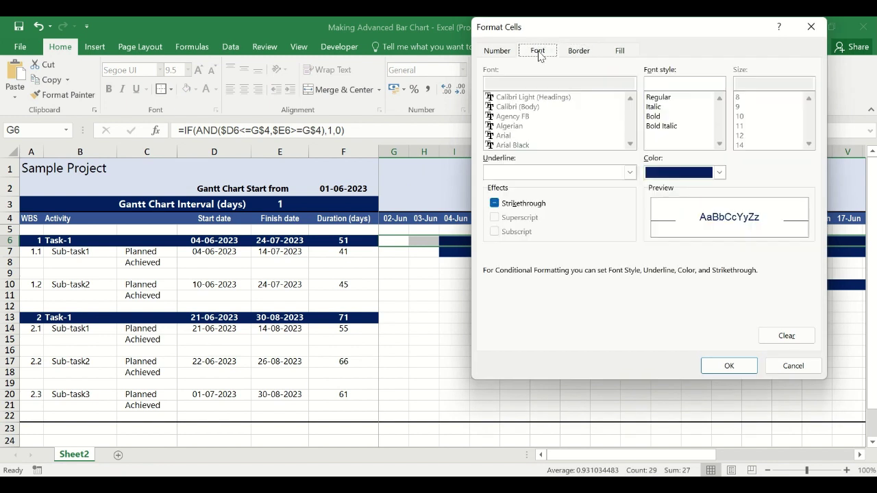
click(719, 172)
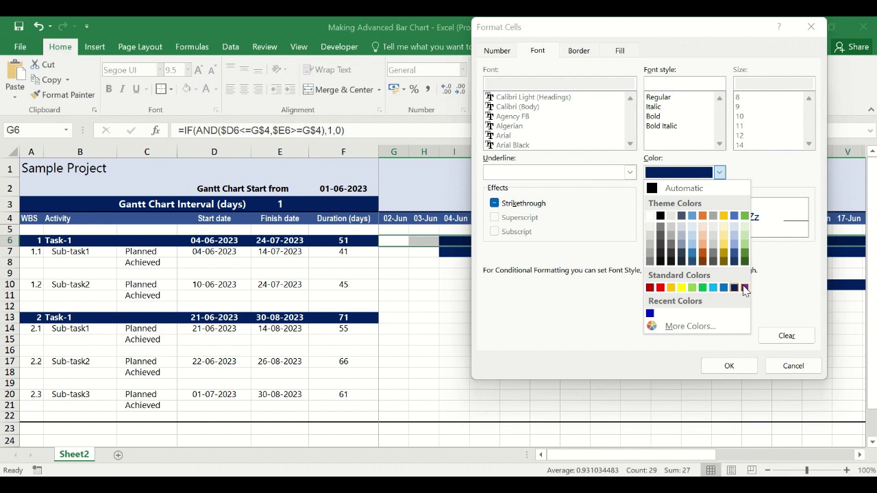
click(745, 288)
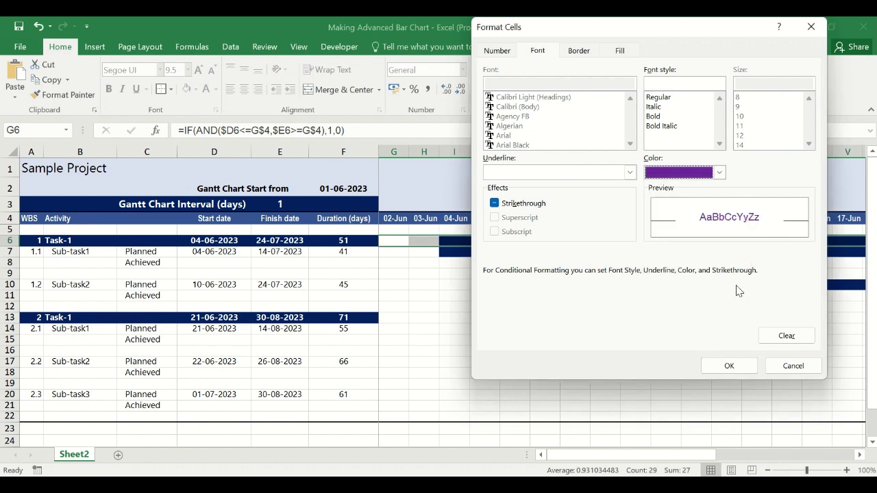
- Set the rule's fill to the same purple and apply it to the Task-1 summary bar
click(618, 51)
click(606, 178)
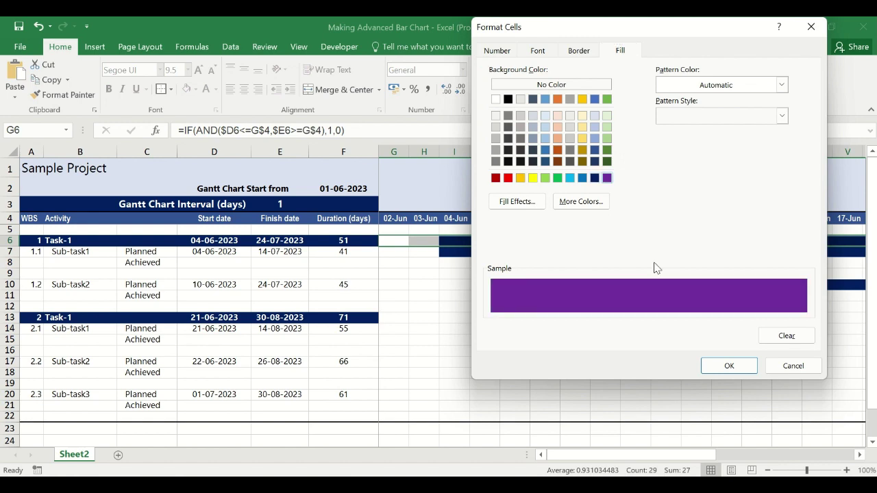
click(730, 366)
click(733, 316)
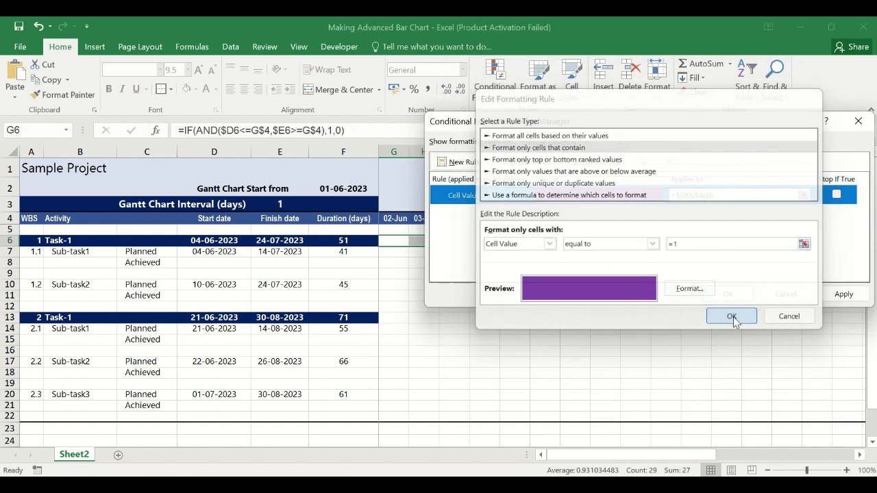
click(843, 294)
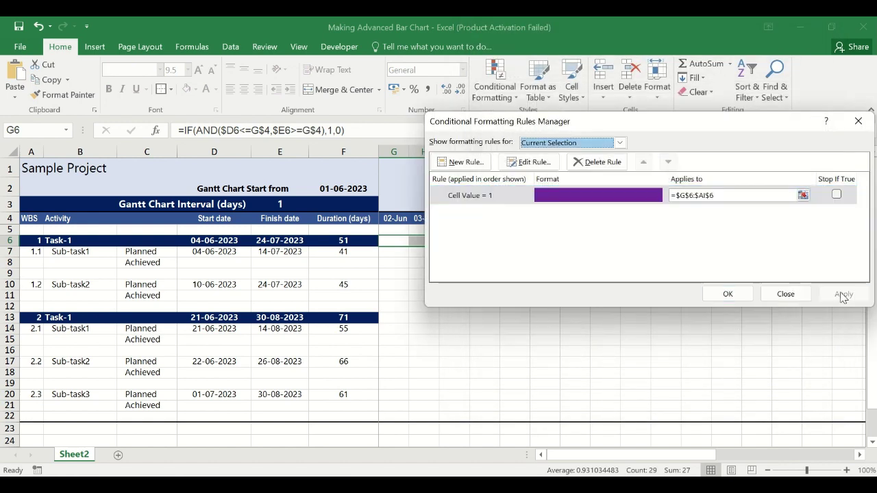
click(732, 294)
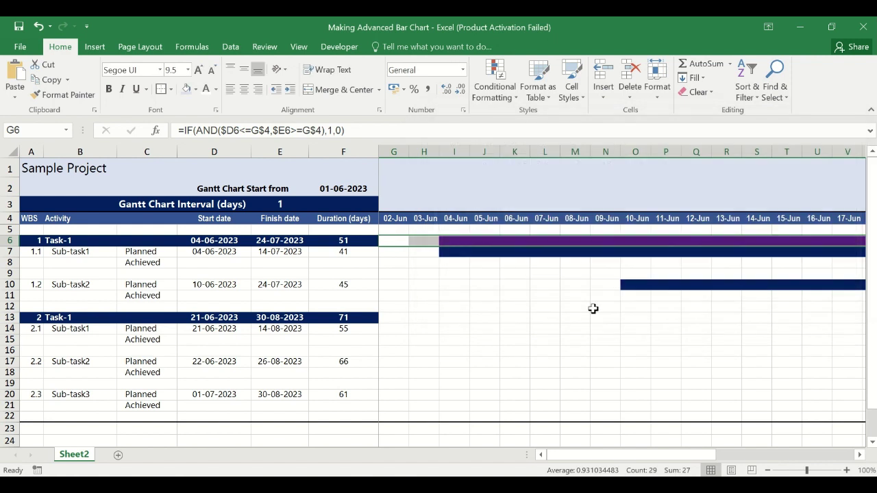
click(574, 296)
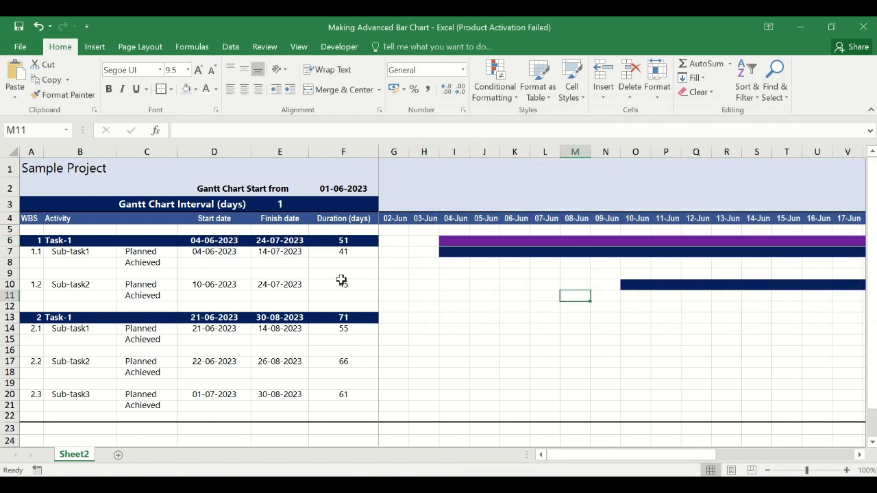
- Copy the formatting of the Task-1 bar cells G6:AI6 onto row 13 starting at G13 with Format Painter
click(385, 241)
key(ctrl+shift+Right)
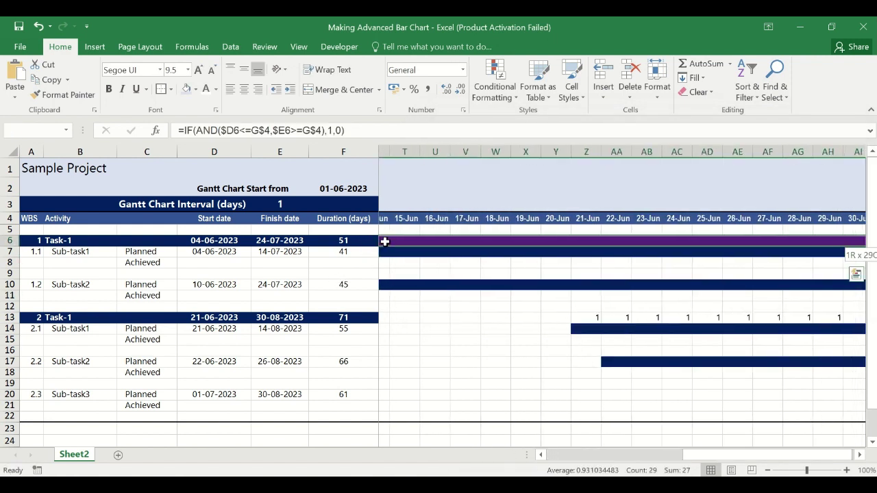
click(67, 95)
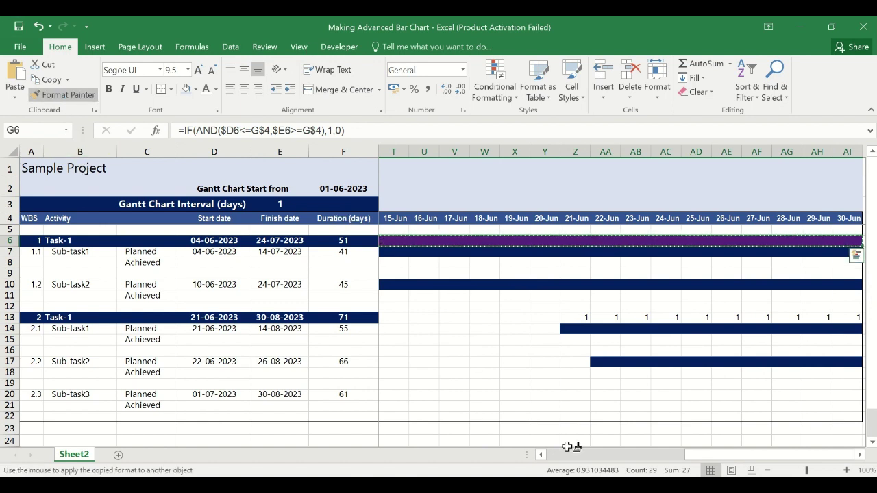
scroll(439, 364, left, 5)
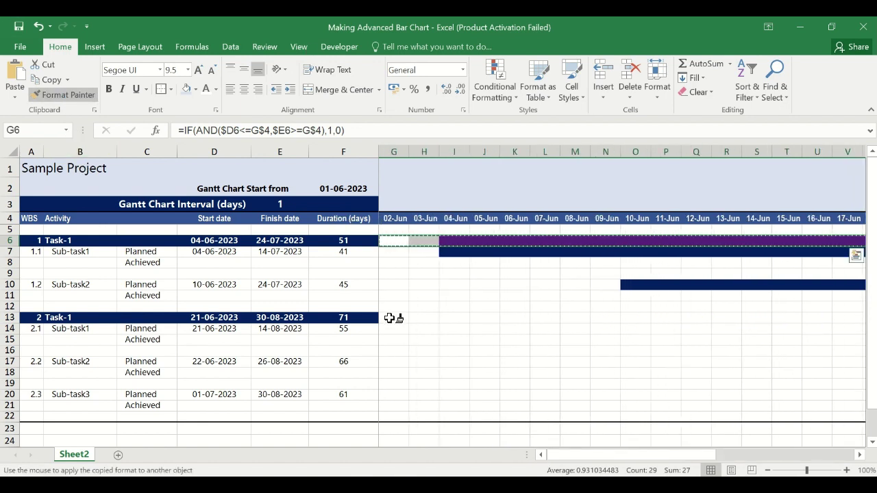
click(389, 318)
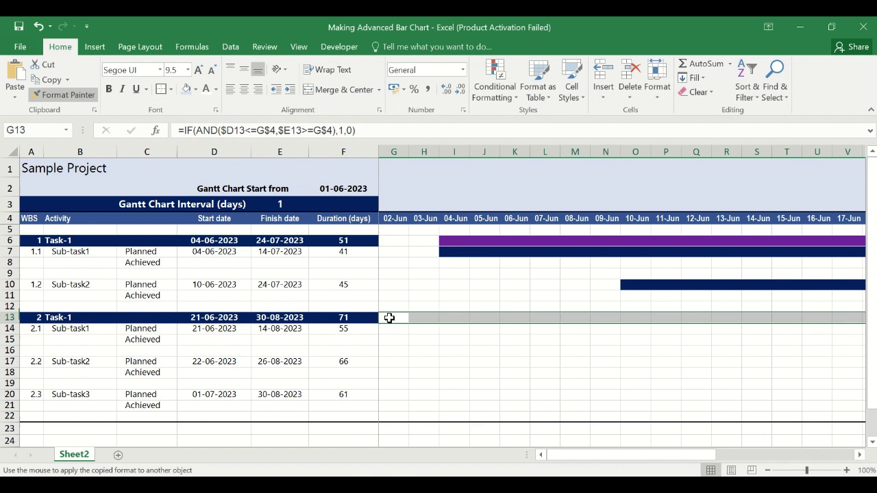
- Rename the second task in cell B13 as Task-2
double_click(82, 317)
text(2)
key(Return)
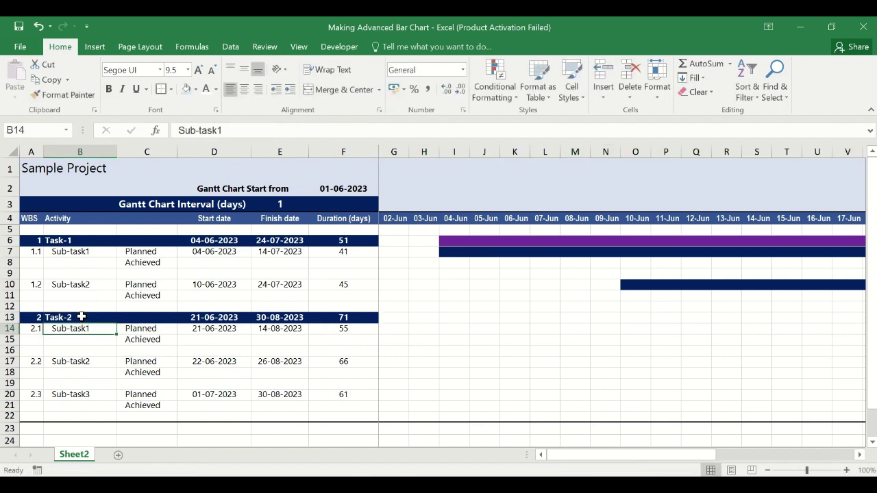
click(214, 306)
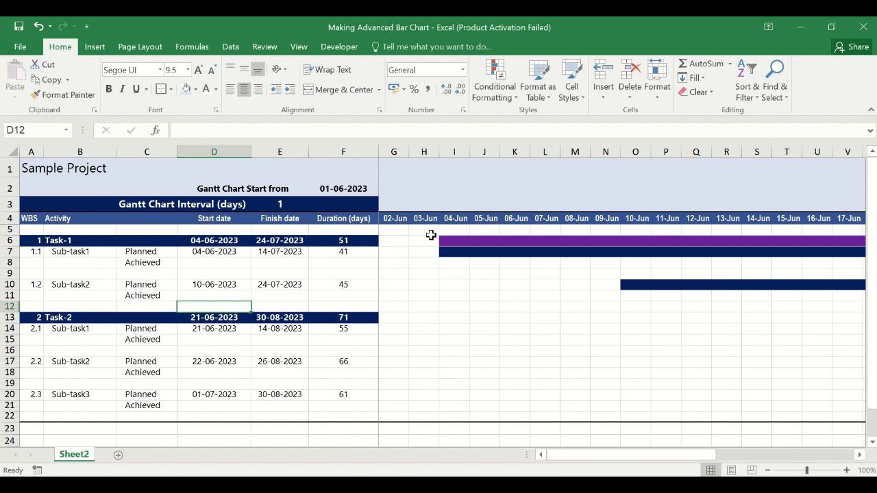
- Set the Gantt chart interval in cell E3 to 3 days
click(397, 221)
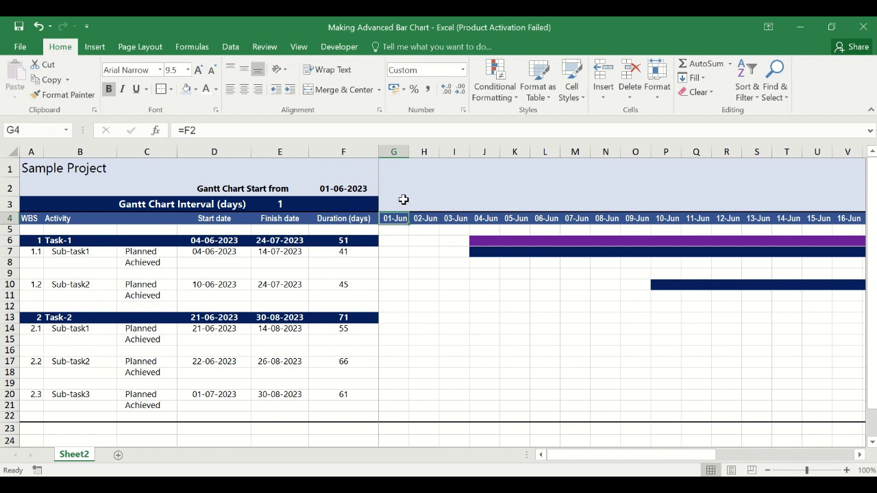
click(288, 205)
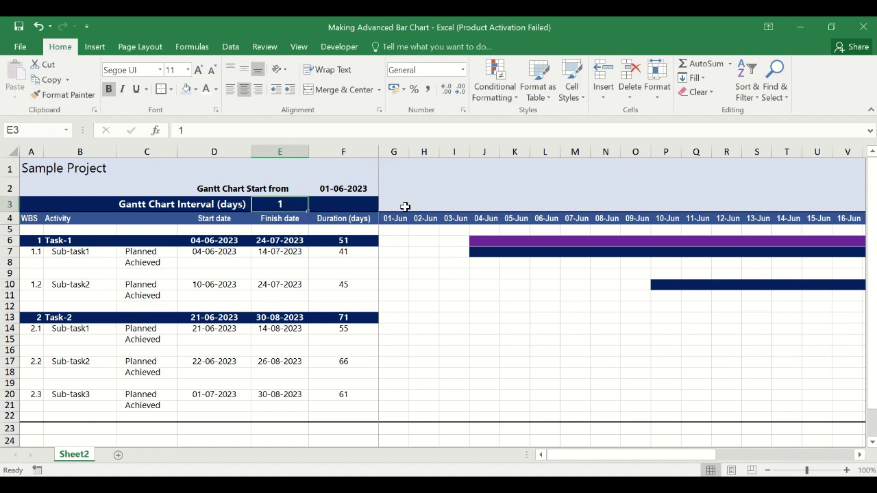
text(3)
key(Return)
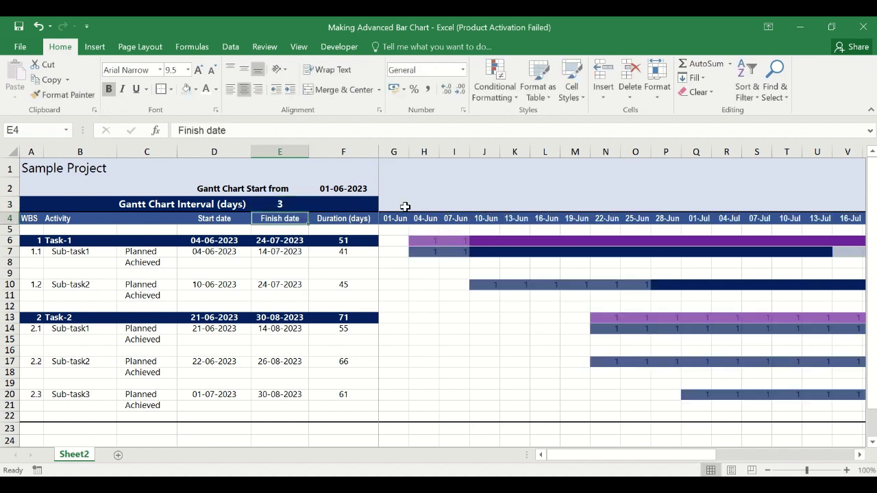
click(274, 204)
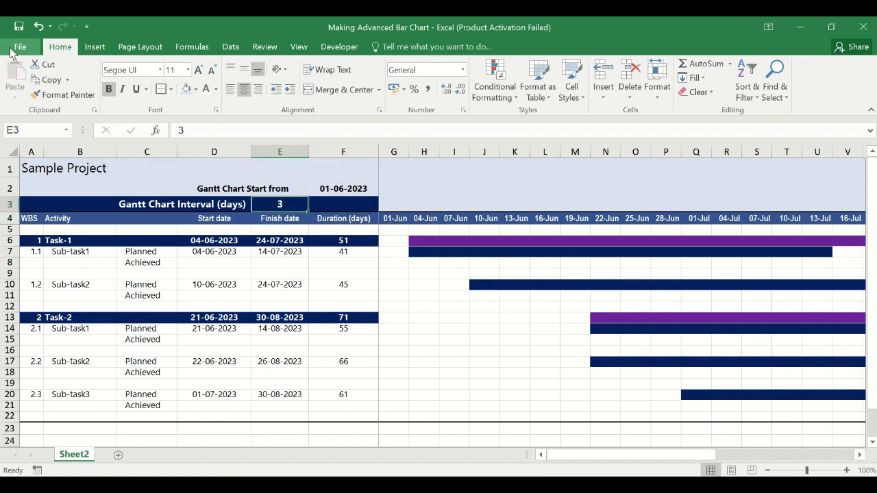
- Check in the Excel ribbon customization options whether the Developer tab is enabled
click(339, 48)
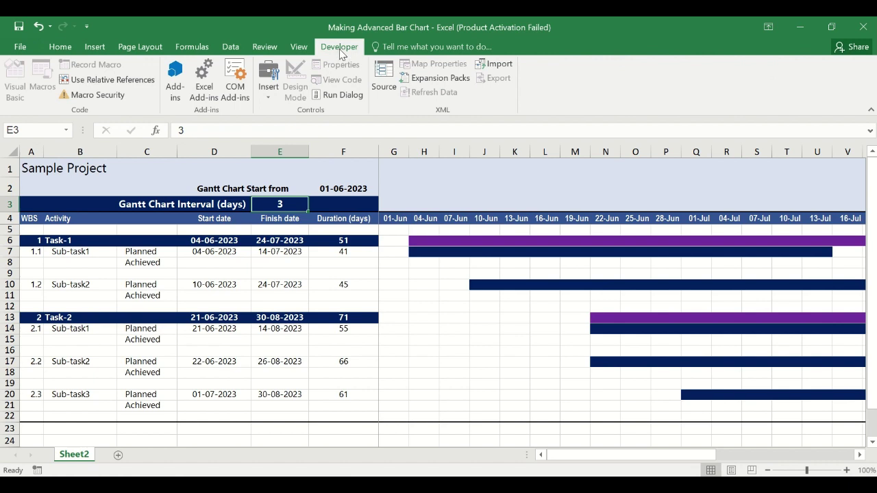
click(22, 48)
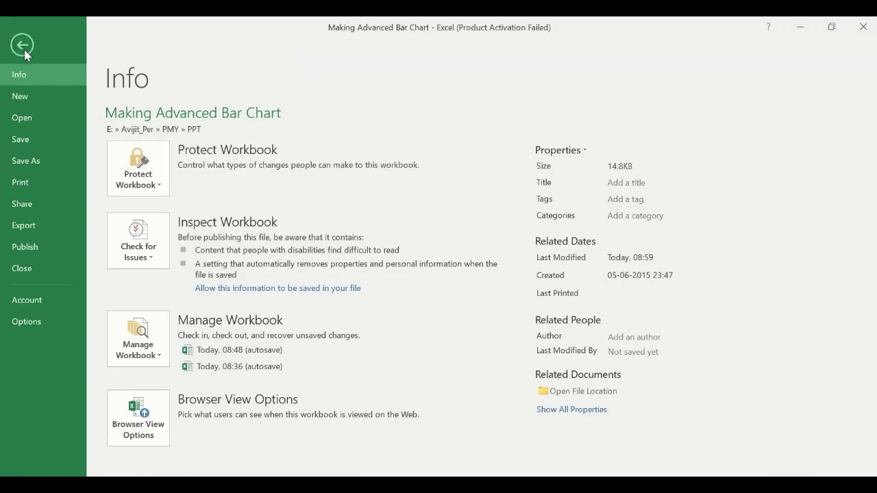
click(28, 320)
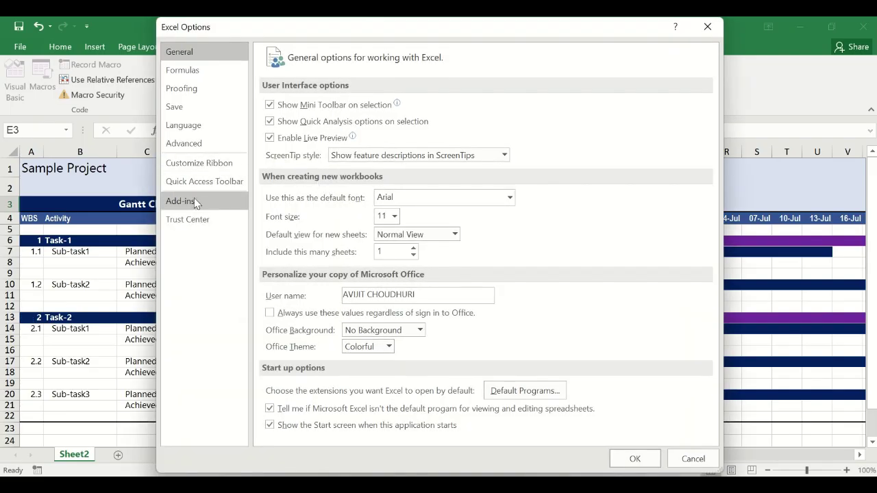
click(198, 168)
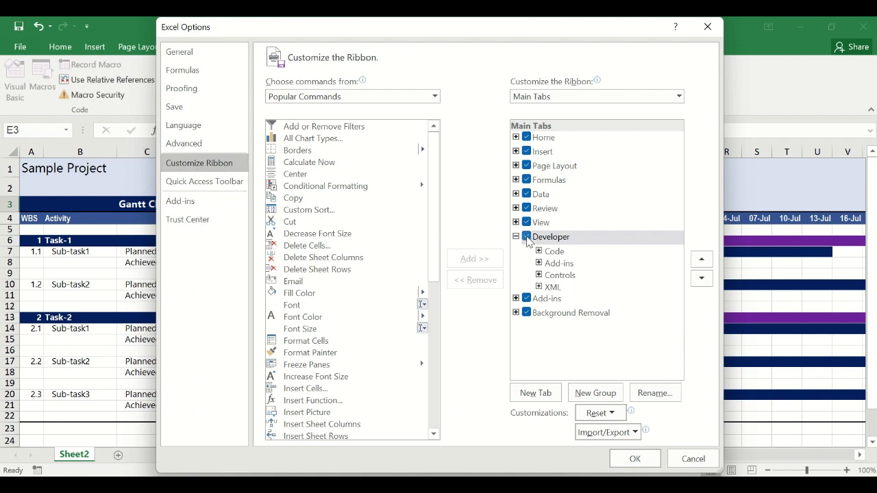
click(635, 459)
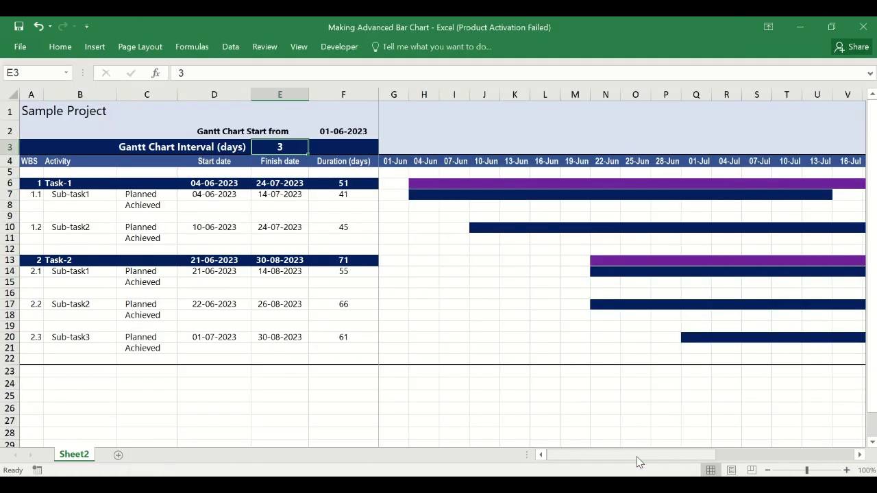
- Insert a horizontal scroll bar form control in row 1, spanning columns D to F above the chart start date
double_click(339, 46)
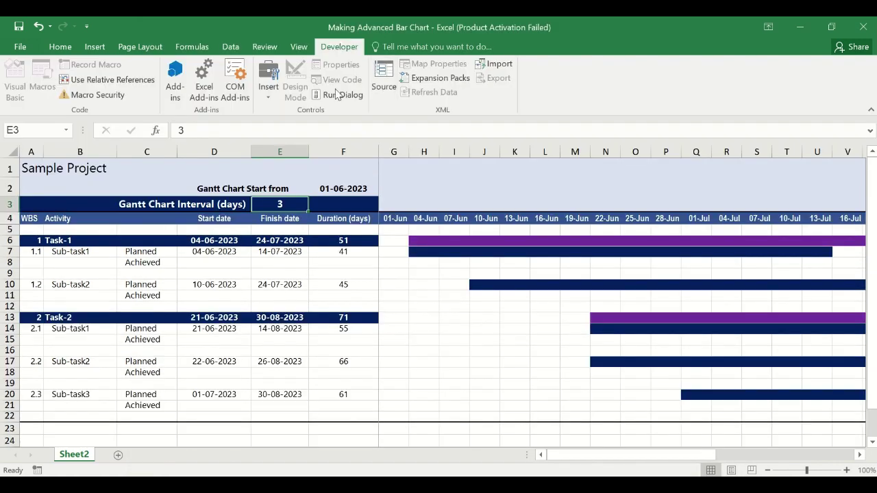
click(272, 96)
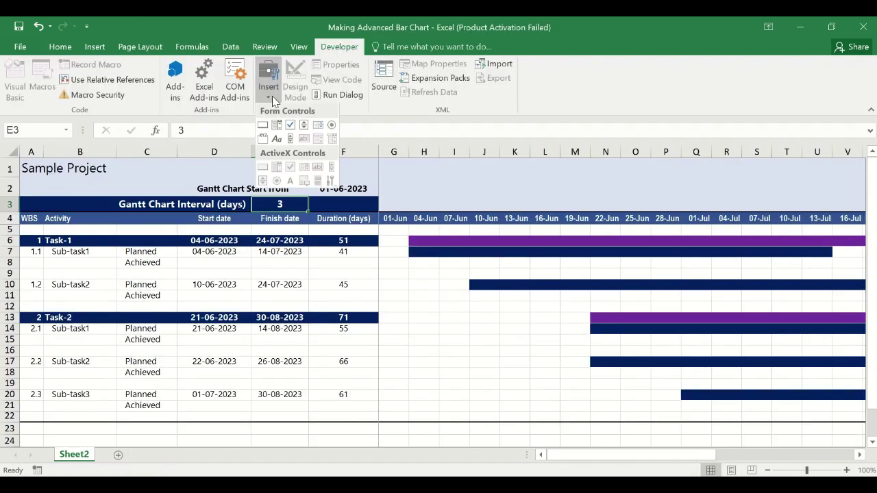
click(291, 141)
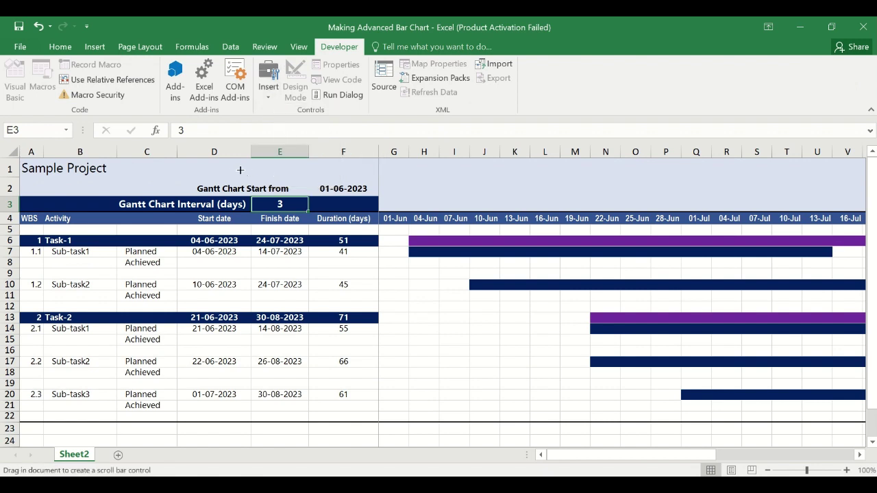
mouse_move(209, 164)
mouse_down()
mouse_move(311, 182)
mouse_move(367, 177)
mouse_up()
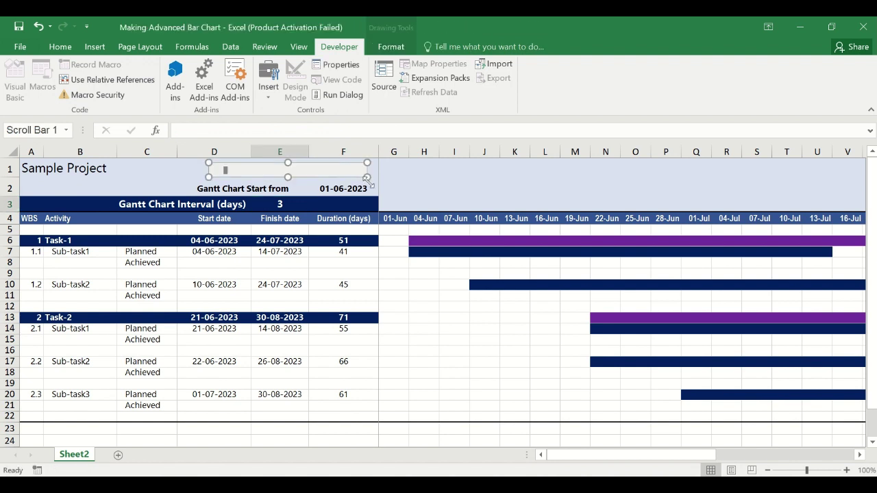
- Open the scroll bar's control settings and link it to the Gantt chart interval cell $E$3
right_click(314, 172)
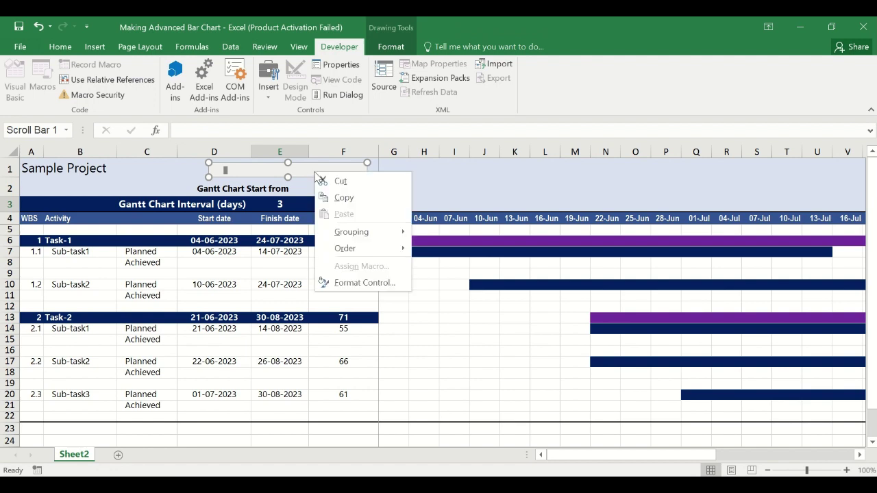
click(363, 283)
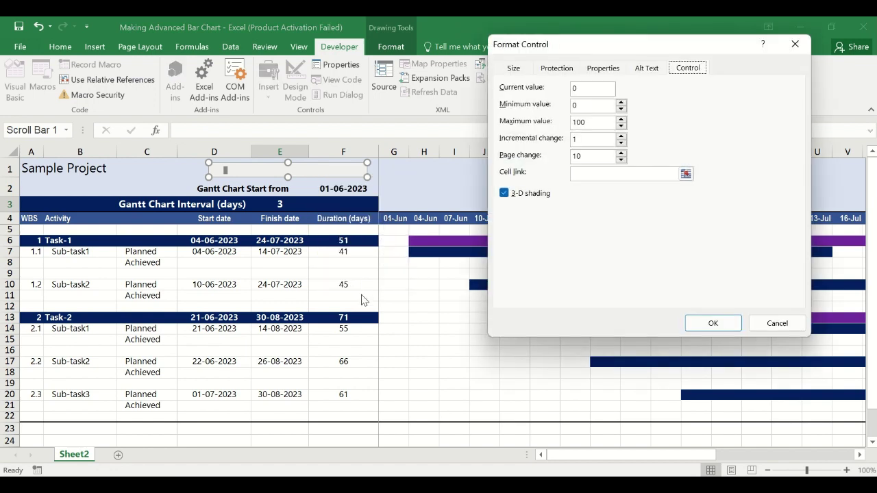
click(686, 175)
click(279, 204)
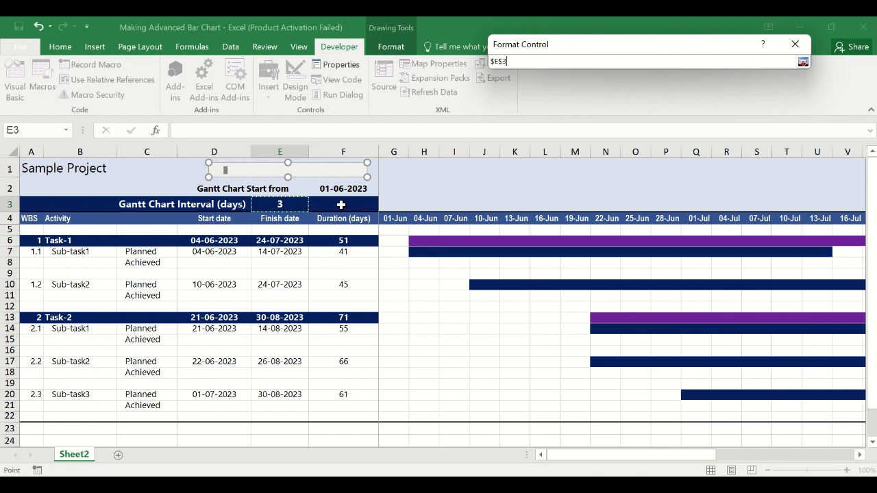
click(803, 62)
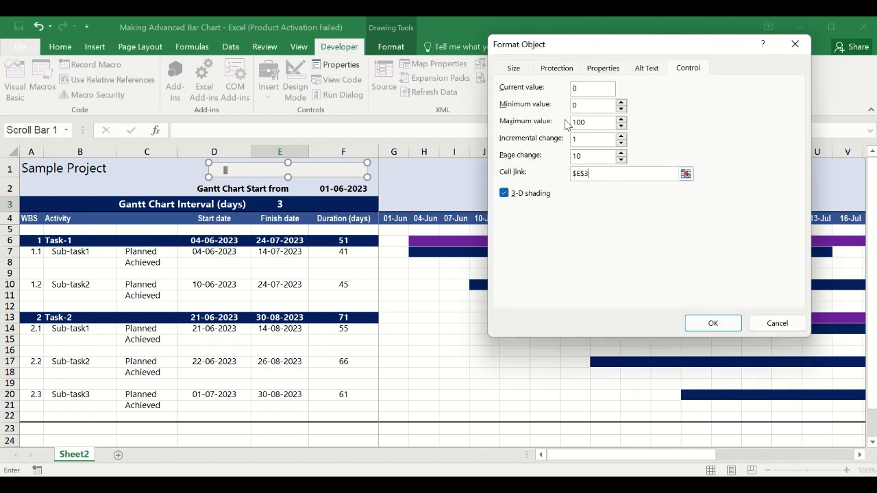
- Set the scroll bar's minimum value to 1, maximum value to 7 and page change to 1, and apply the settings
double_click(585, 105)
text(1)
drag(586, 123, 572, 127)
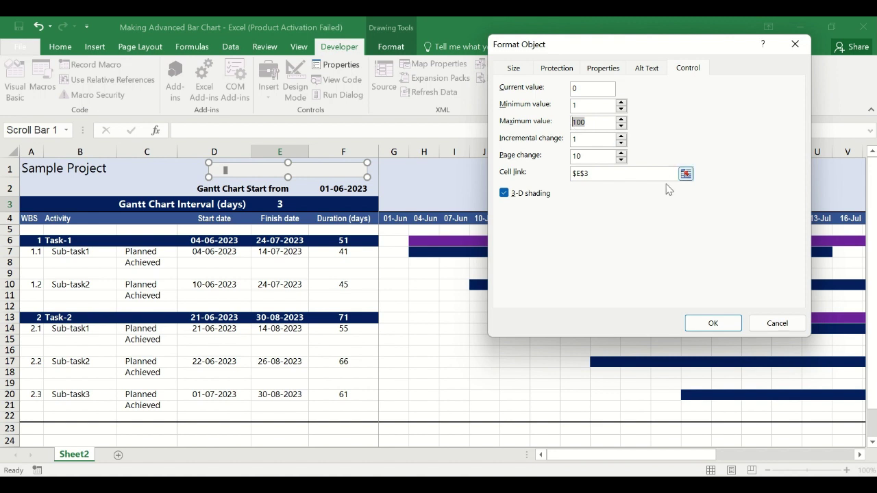
text(7)
drag(598, 159, 548, 162)
text(1)
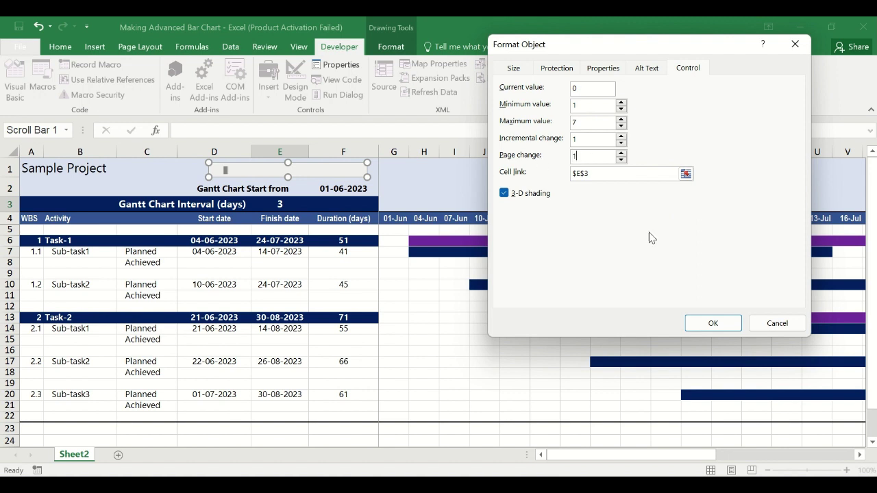
click(709, 321)
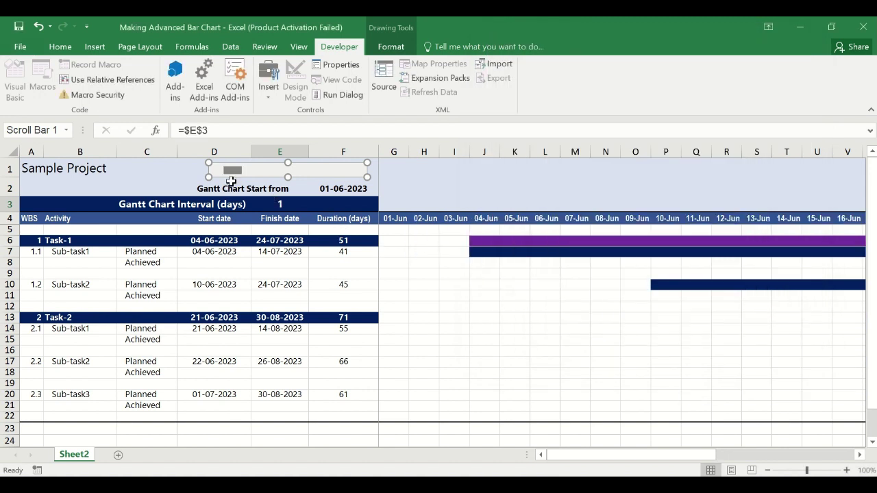
- Test the scroll bar by moving the Gantt chart interval up and down, finishing at 7 days
click(180, 173)
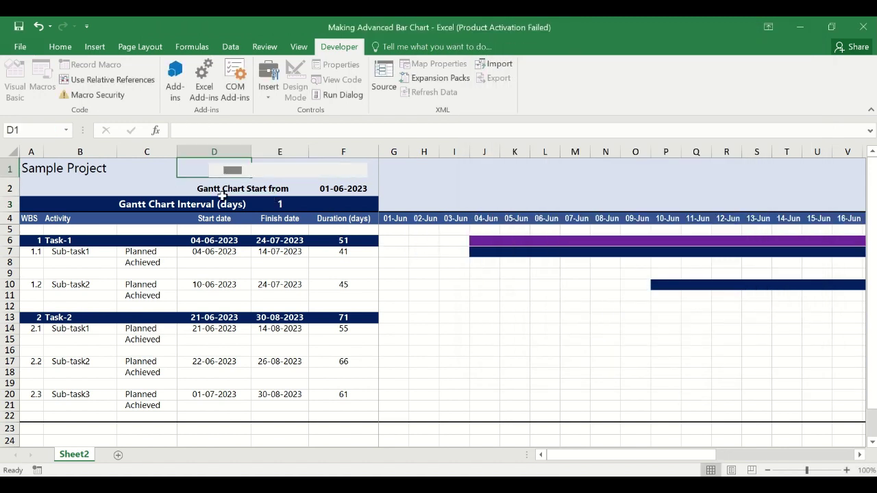
click(218, 217)
click(281, 205)
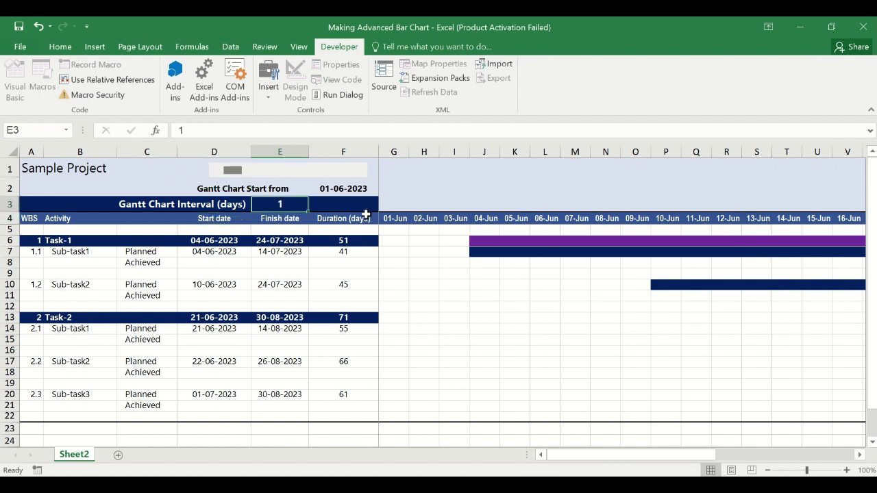
click(257, 174)
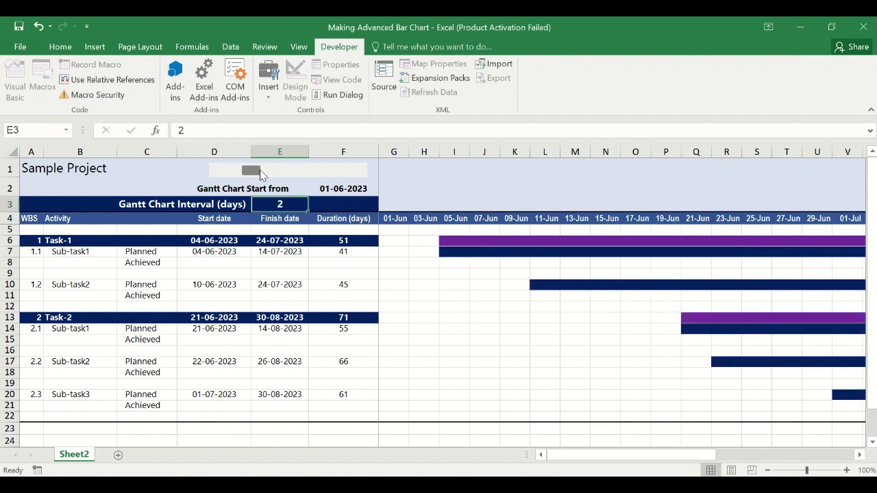
drag(260, 170, 281, 170)
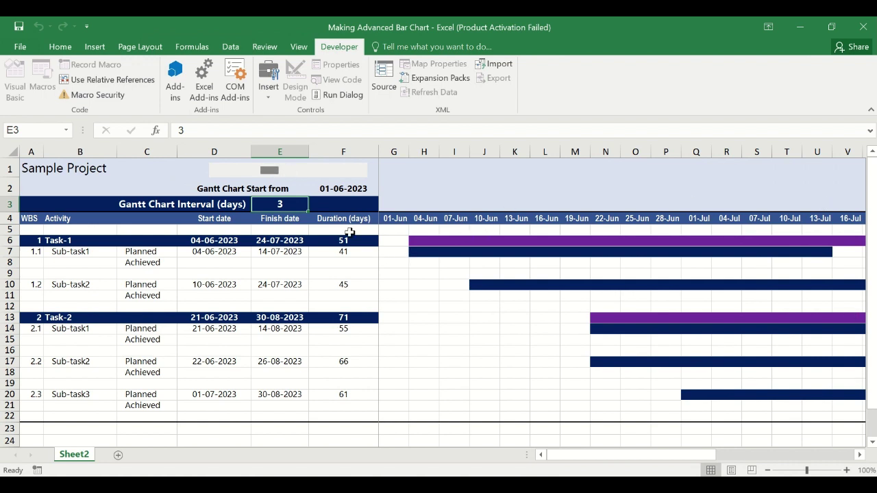
drag(271, 170, 295, 173)
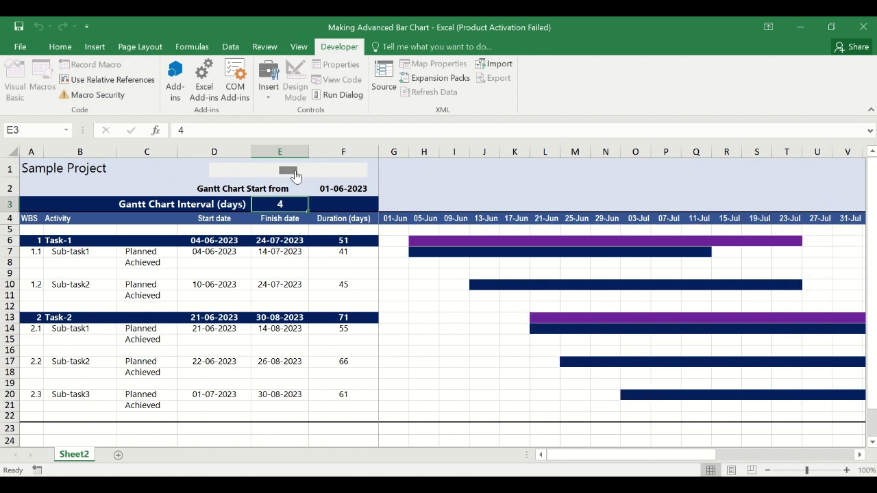
click(230, 171)
click(230, 171)
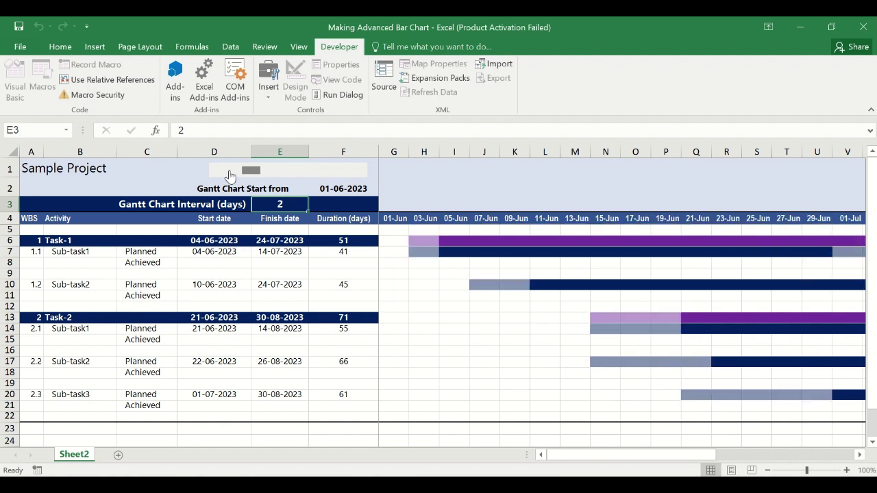
click(230, 173)
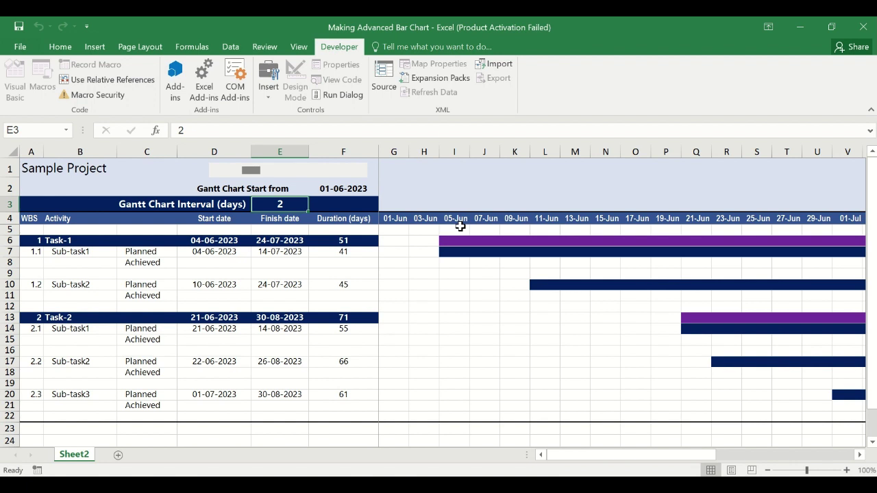
click(274, 173)
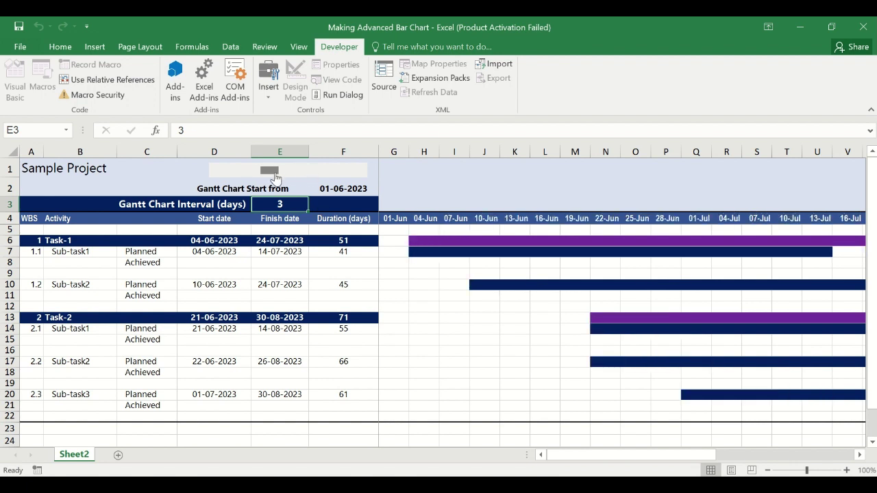
drag(272, 177, 355, 173)
click(361, 173)
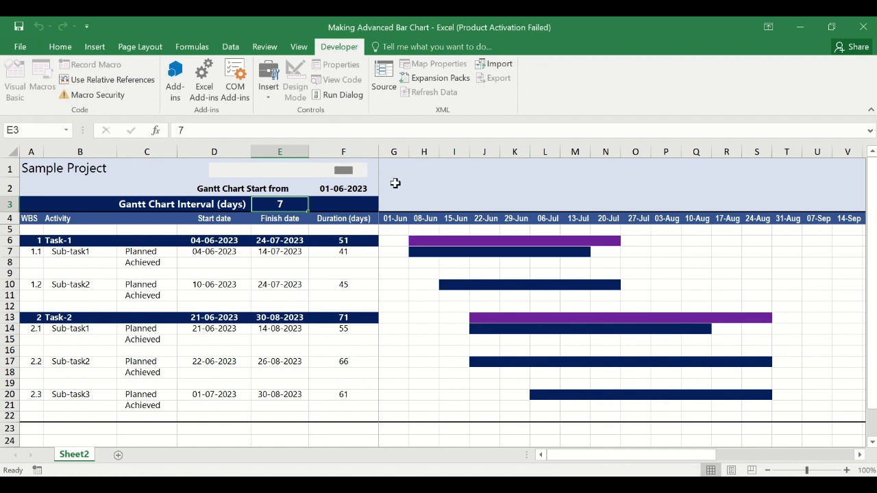
- Insert a new row 5 below the date header and enter =TEXT(G4,"ddd") in cell G5
click(8, 229)
key(ctrl+plus)
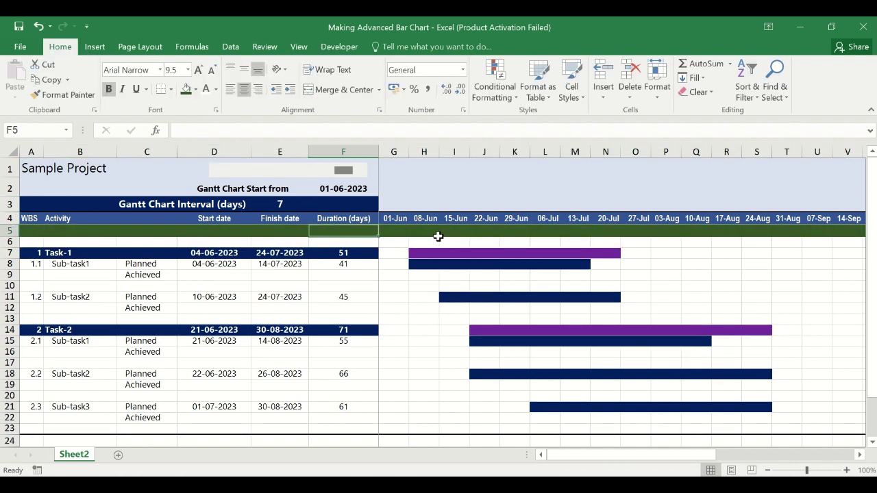
key(Right)
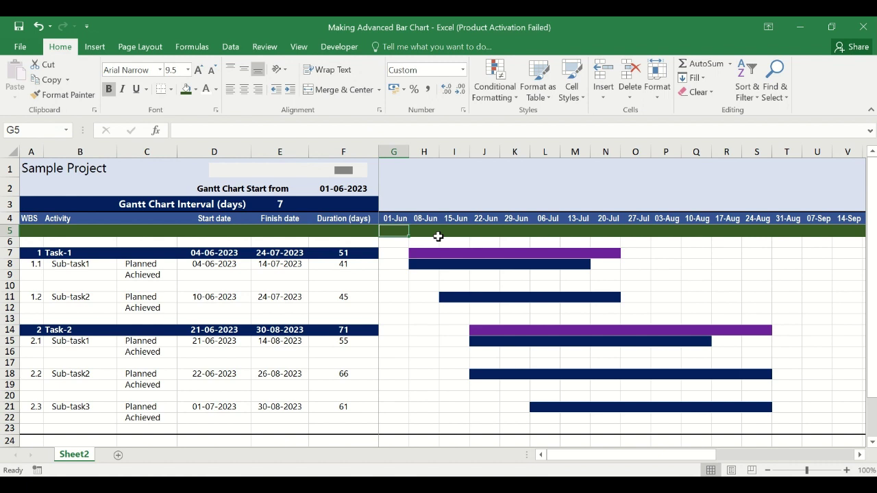
text(=text()
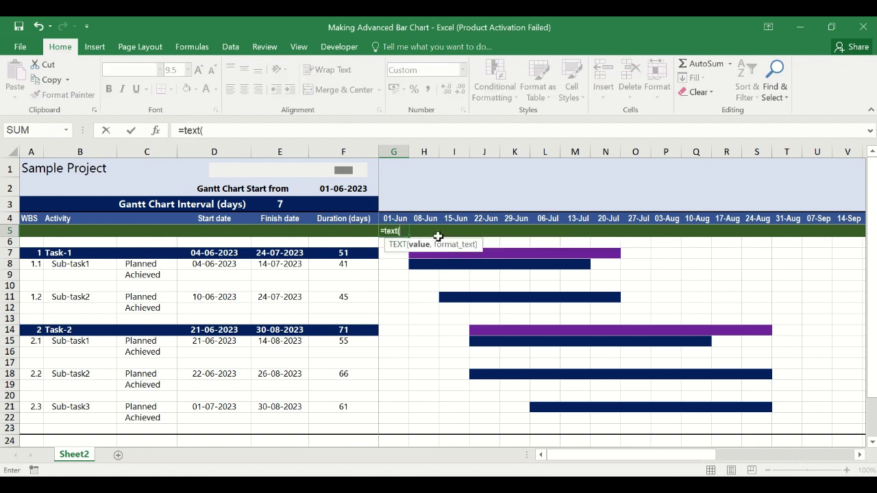
click(398, 218)
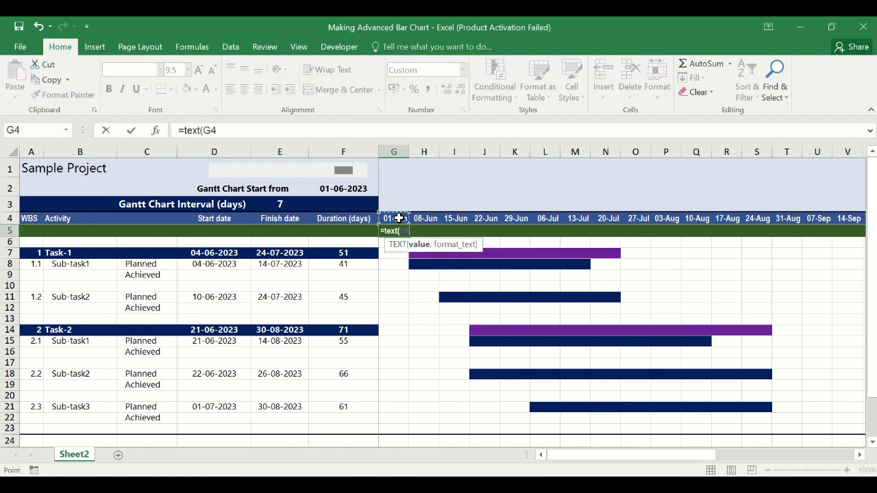
text(,"ddd)
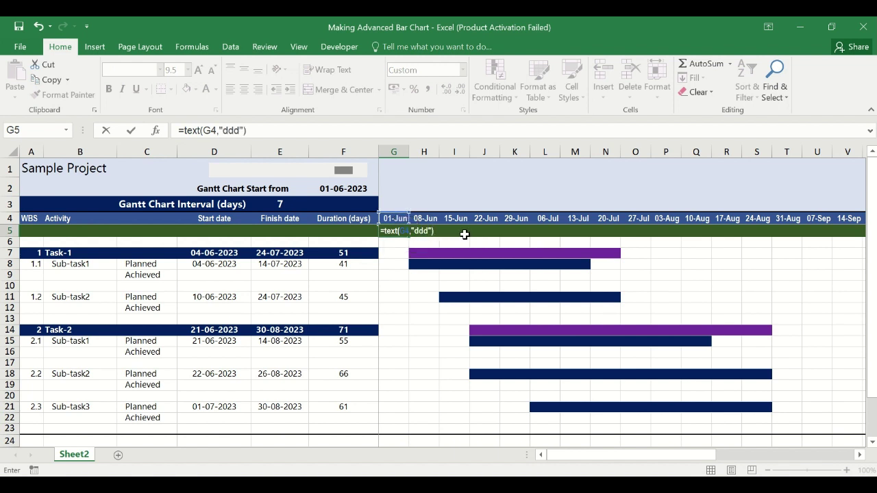
key(ctrl+Return)
- Fill the weekday formula from G5 across row 5 to AI5
drag(409, 236, 872, 240)
drag(792, 240, 793, 240)
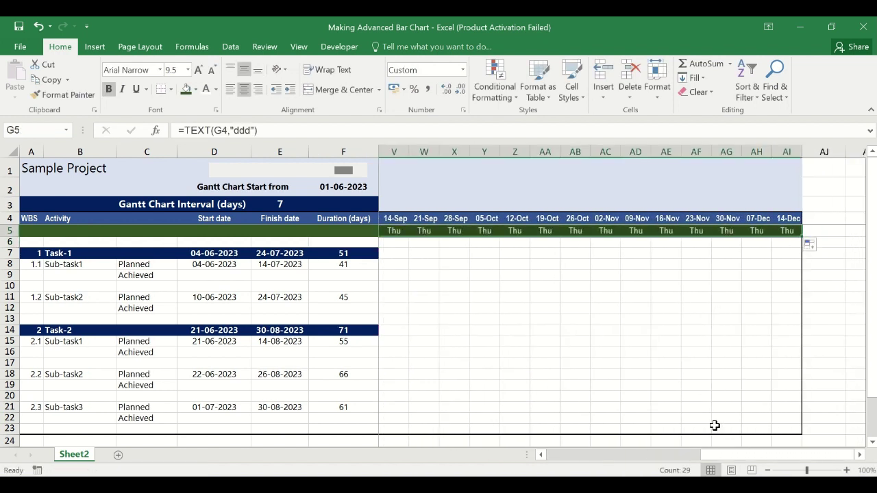
drag(743, 456, 547, 464)
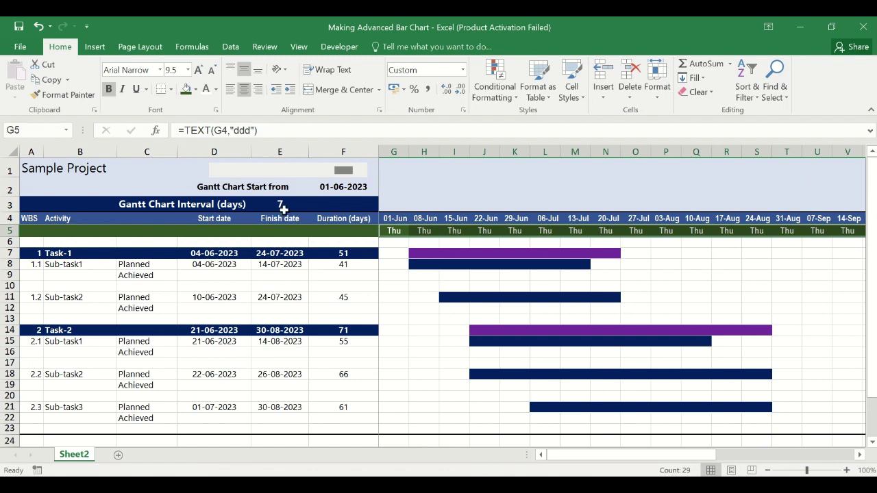
- Reduce the Gantt chart interval to 1 day with the scroll bar
click(304, 172)
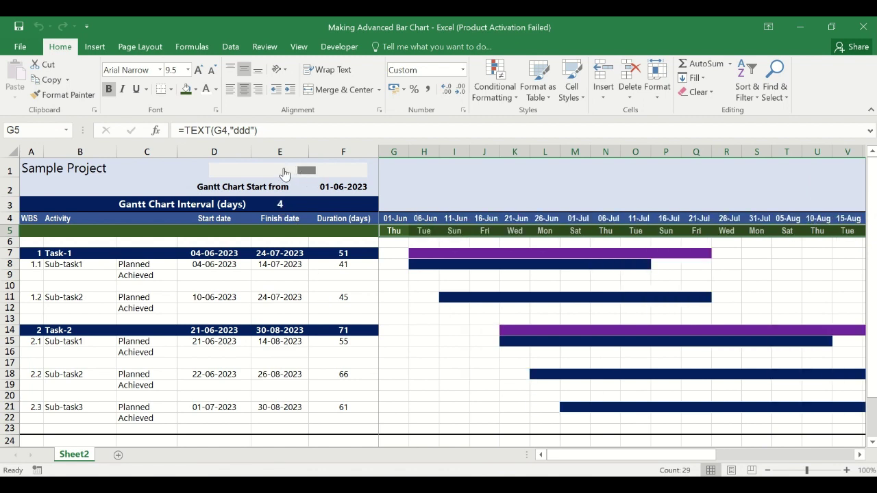
click(284, 173)
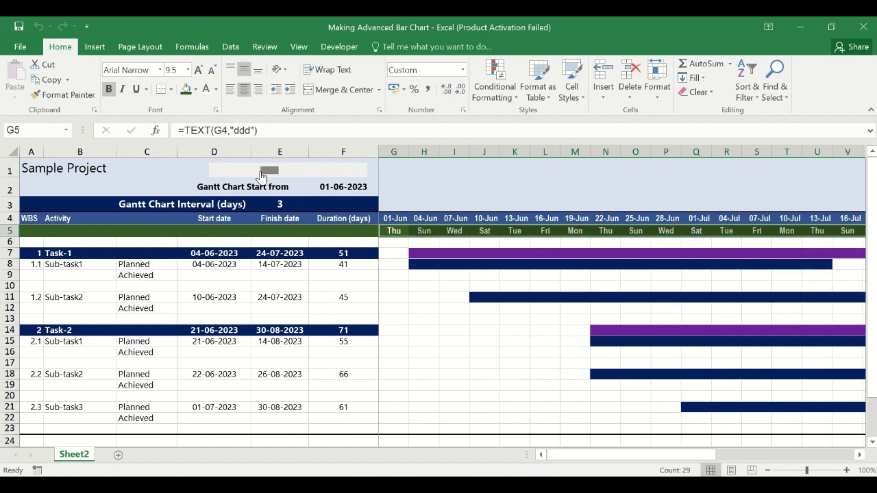
click(239, 176)
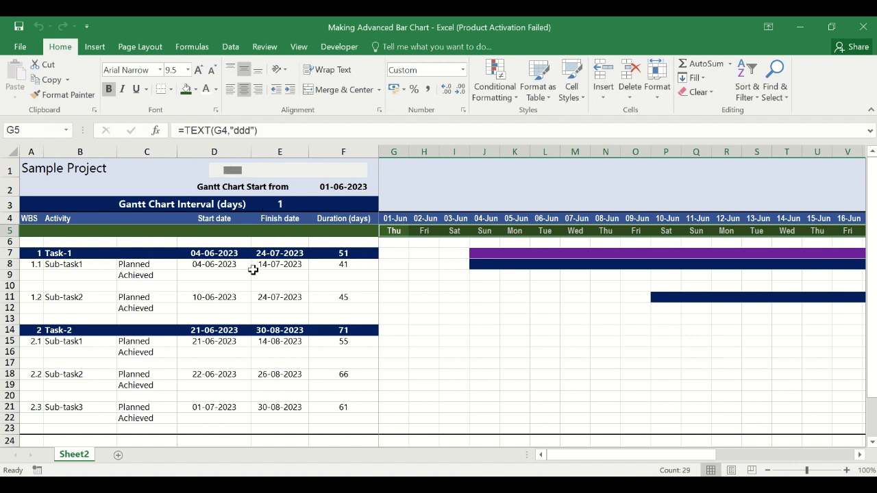
- Enter the achieved start date 05-06-2023 and finish date 21-07-2023 for Sub-task1 of Task-1 in row 9
click(217, 275)
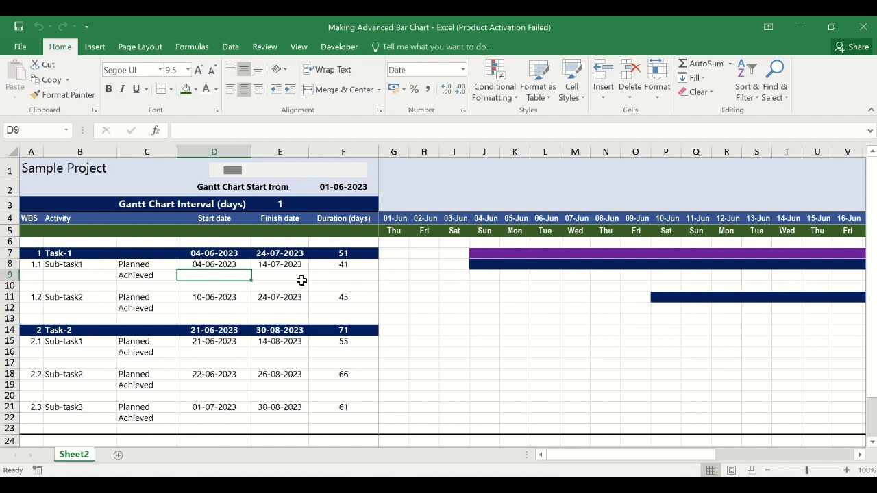
text(5-06-)
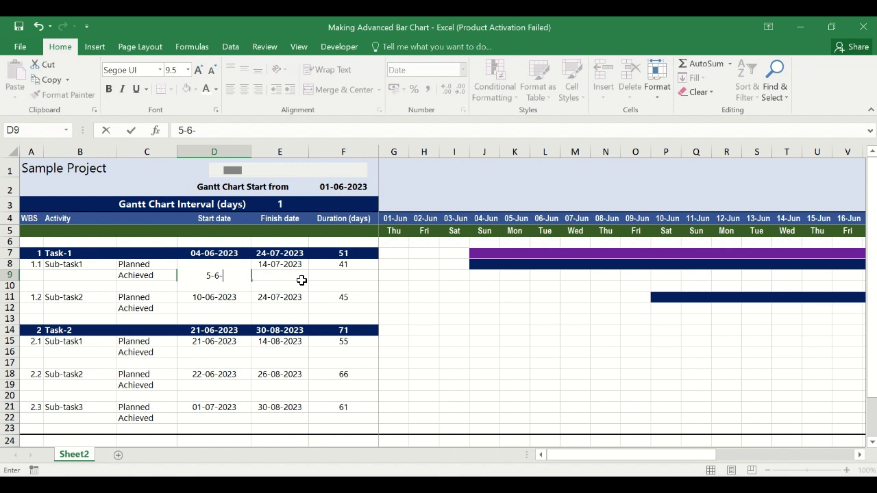
text(2023)
click(301, 280)
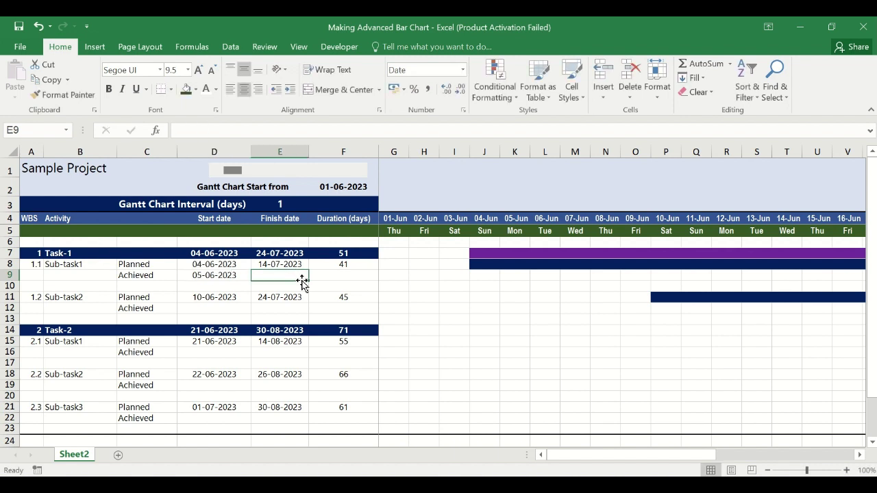
text(21-7)
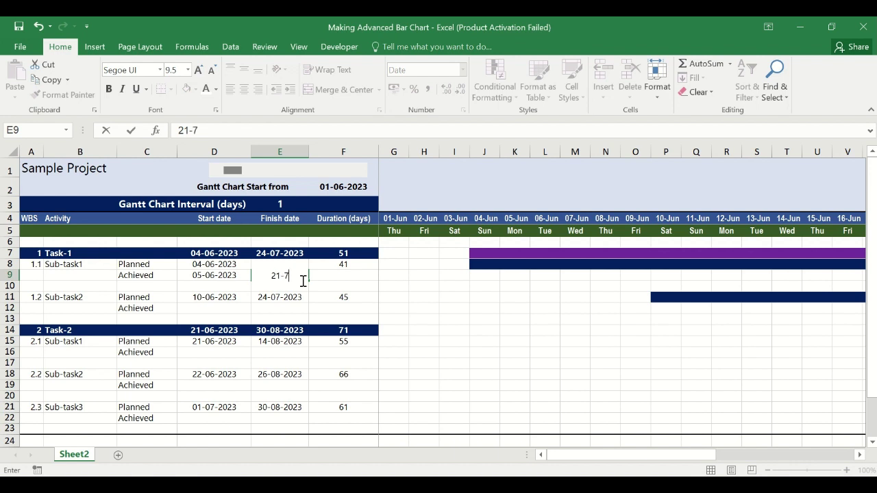
text(-07-2023)
key(Return)
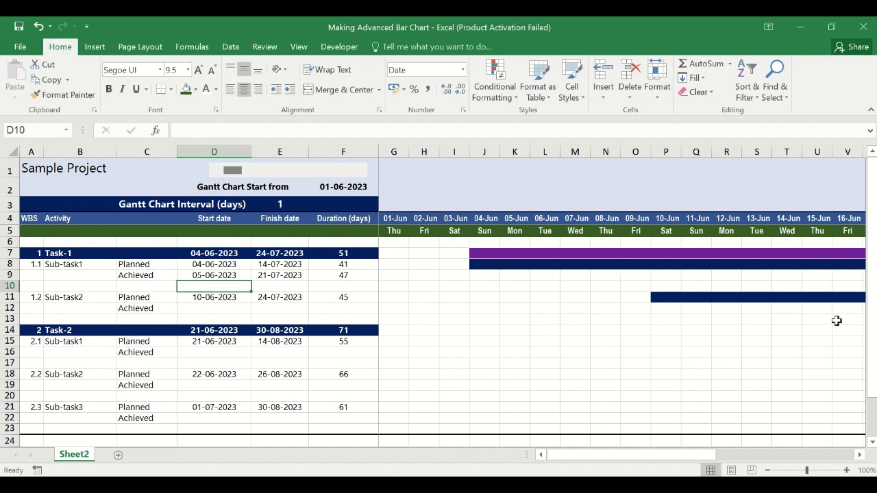
- Hide the worksheet gridlines
click(299, 46)
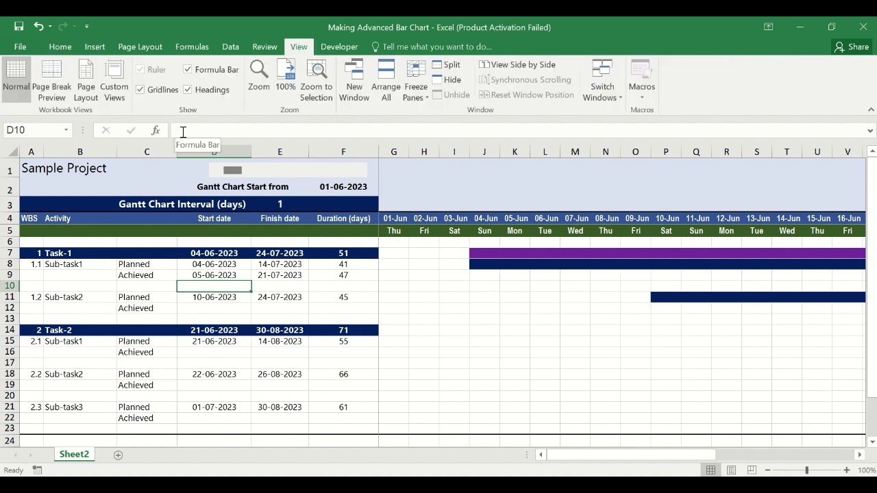
click(141, 90)
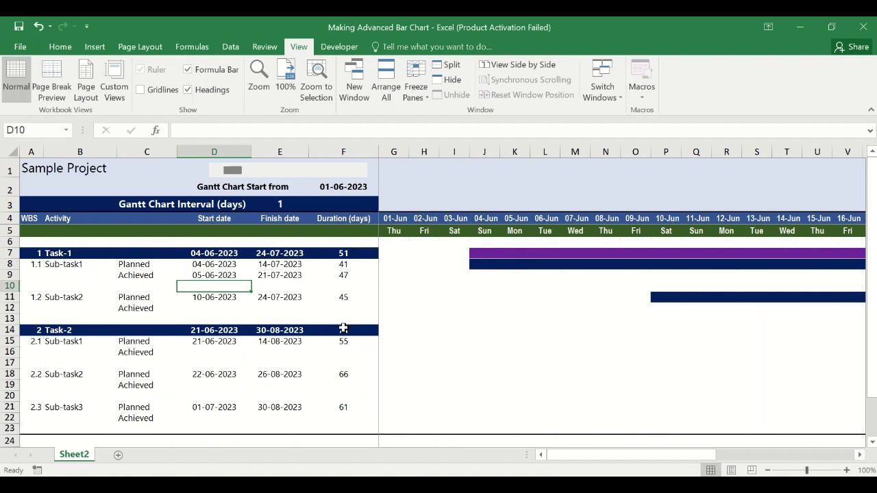
- Copy the planned bar formulas of Sub-task1 from G8:AI8 into its achieved row 9
click(358, 272)
click(395, 276)
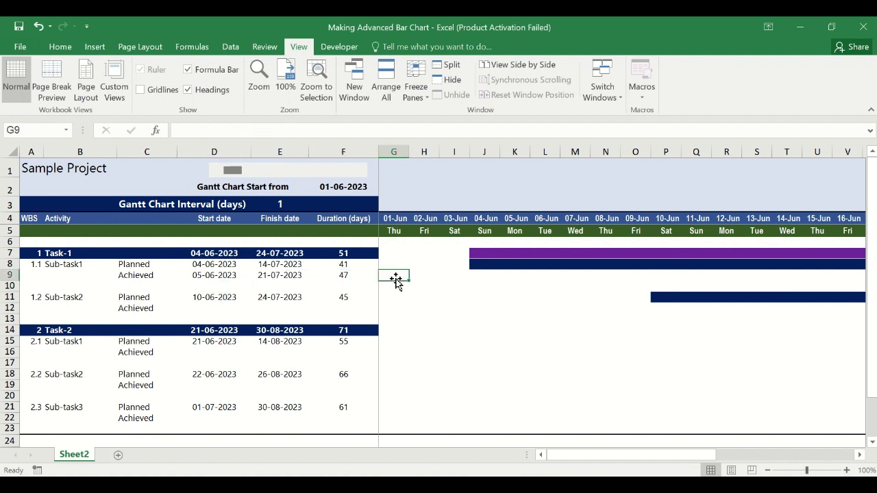
click(388, 264)
key(ctrl+shift+Right)
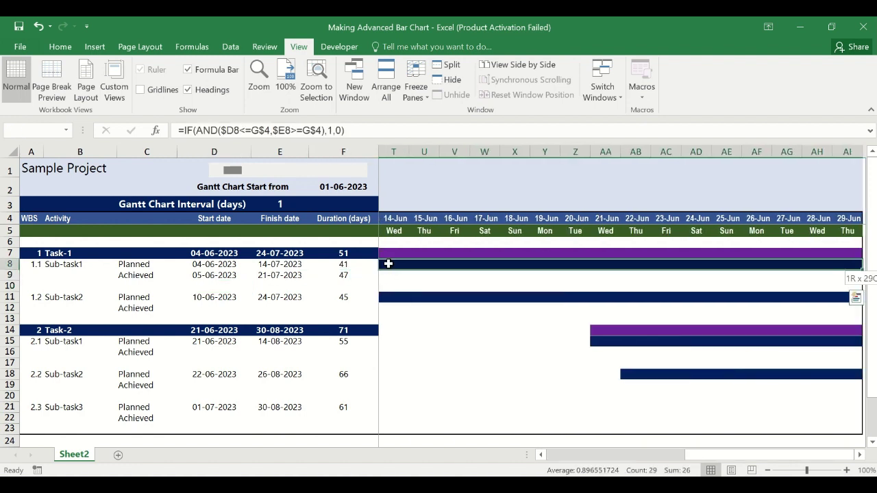
key(ctrl+c)
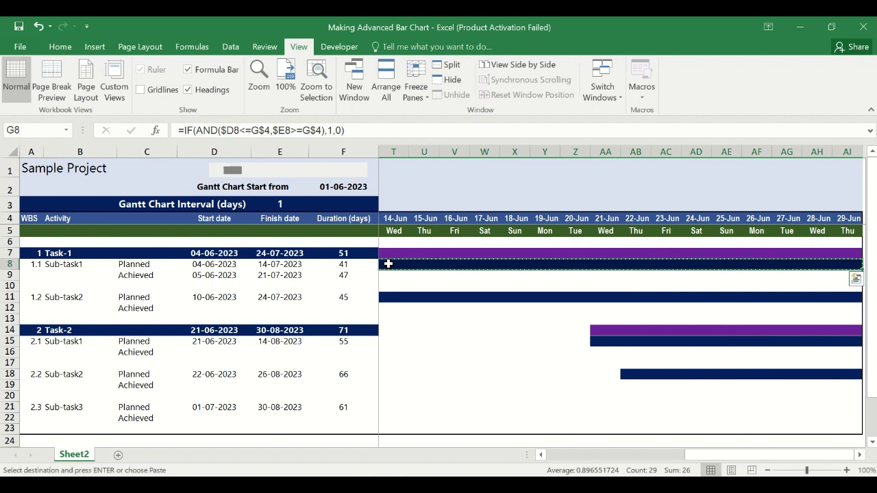
key(Down)
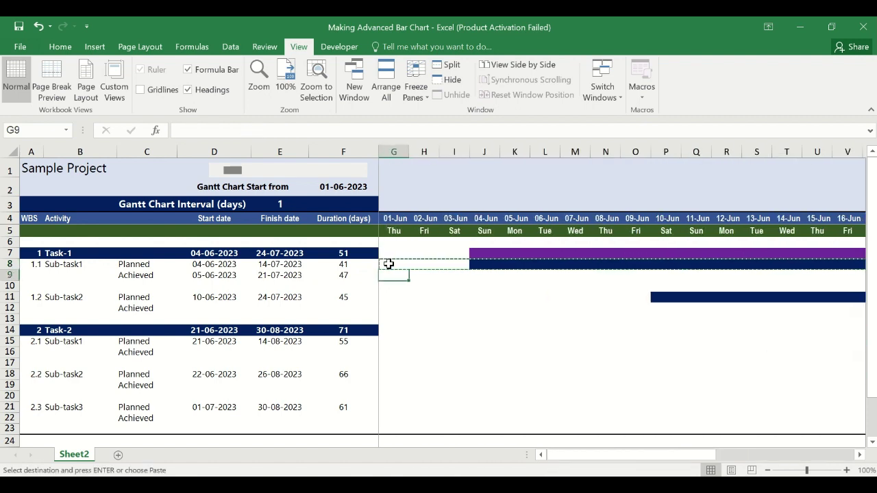
key(ctrl+v)
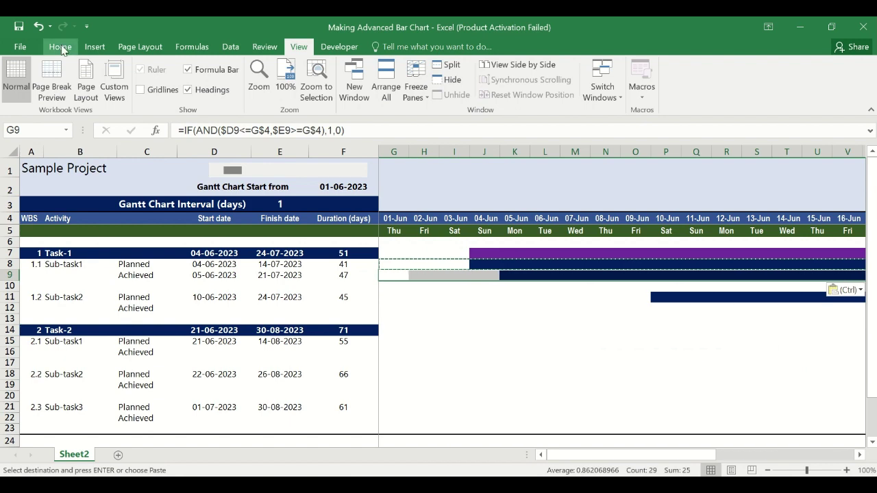
- Create a conditional formatting rule for the row 9 timeline cells, based on cell values with the equal to condition
click(60, 46)
click(486, 96)
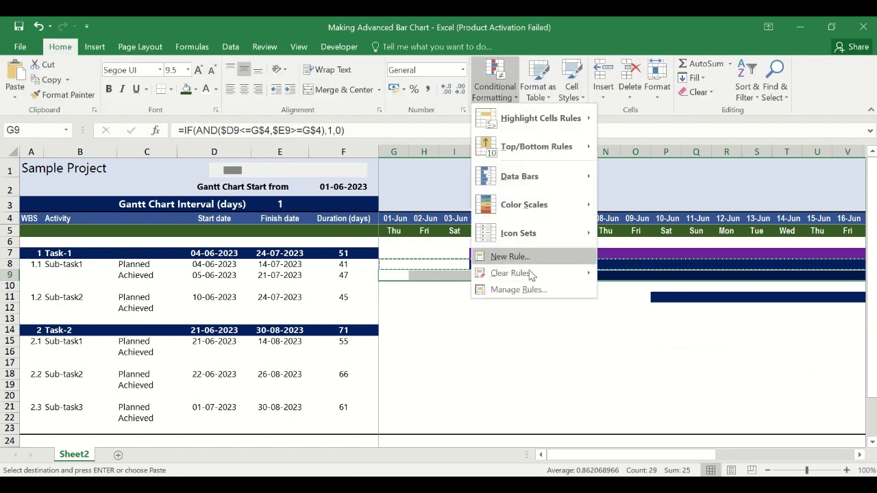
click(510, 256)
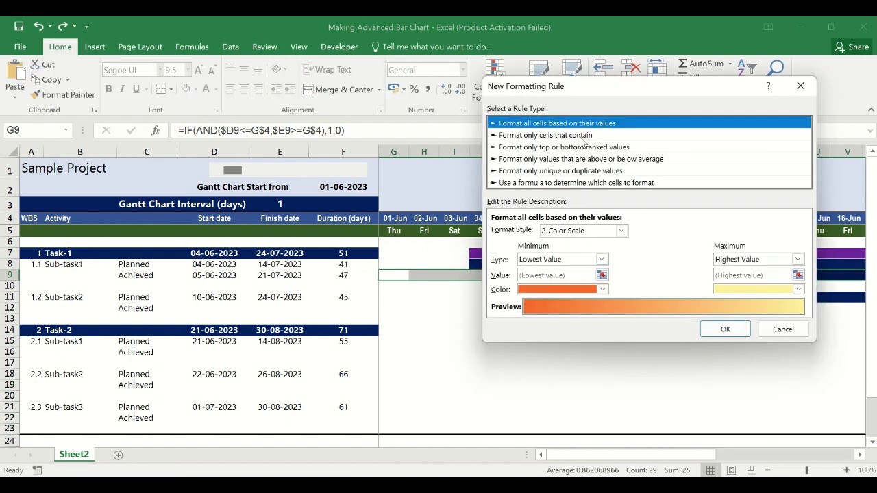
click(590, 136)
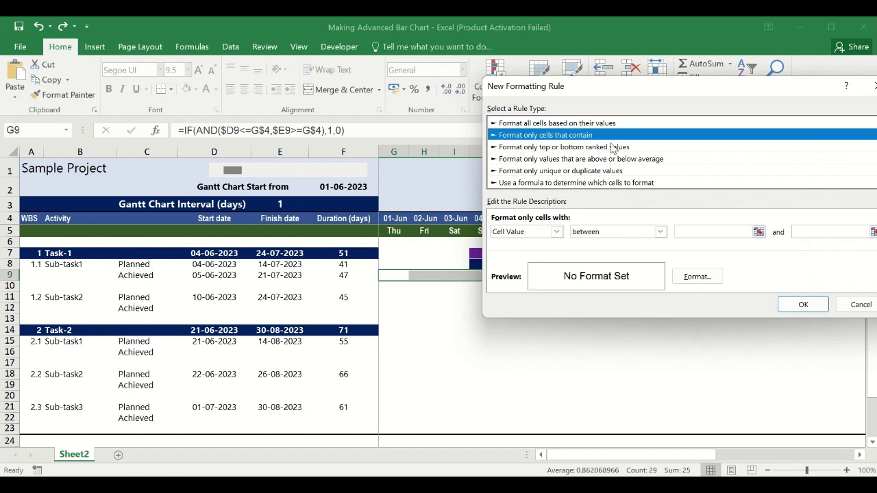
click(660, 231)
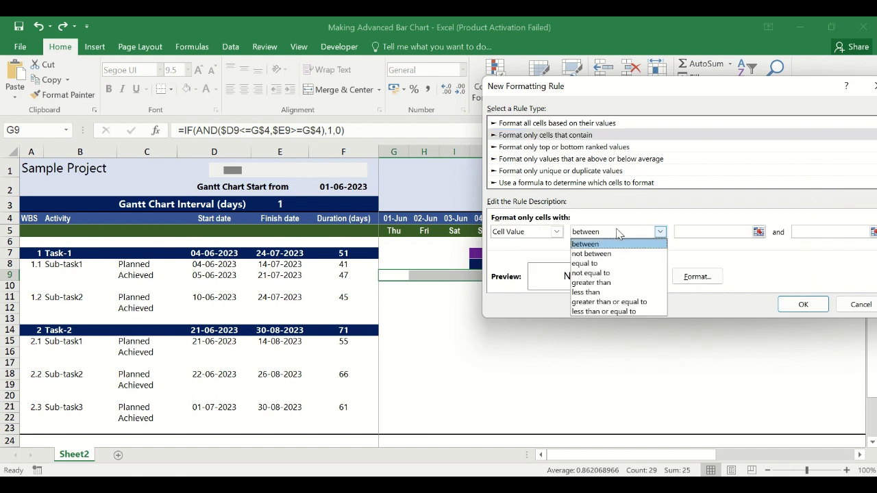
click(586, 263)
click(717, 233)
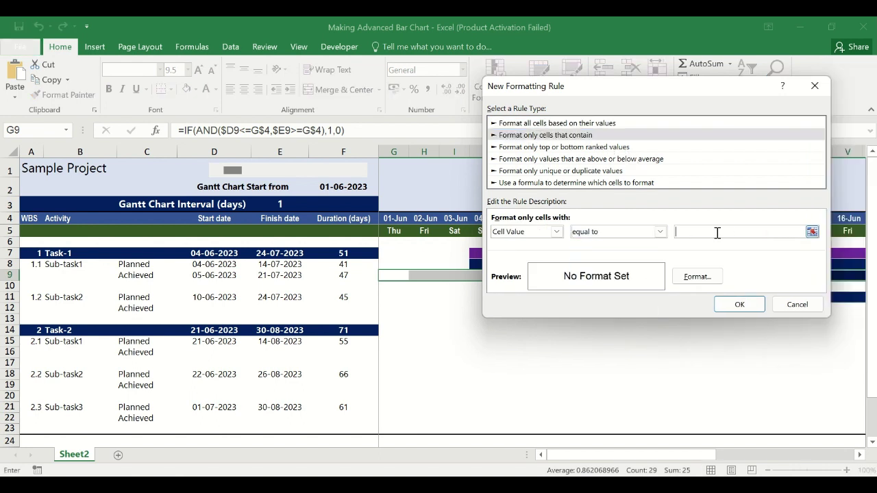
- Give the rule a green fill and a matching green font, and apply it to the achieved bar in row 9
click(697, 276)
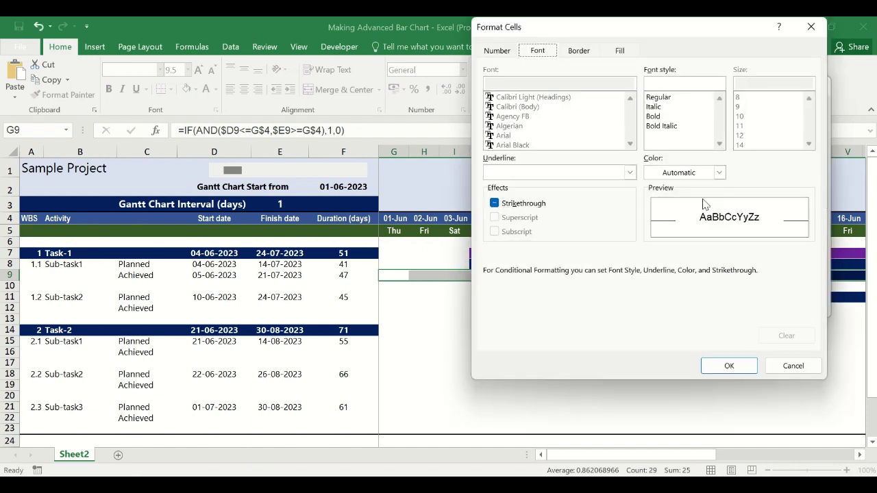
click(618, 51)
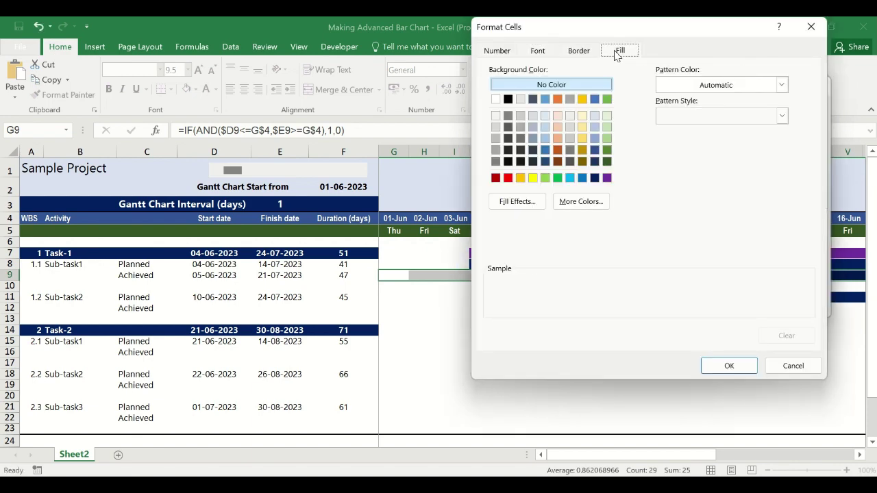
click(557, 178)
click(538, 51)
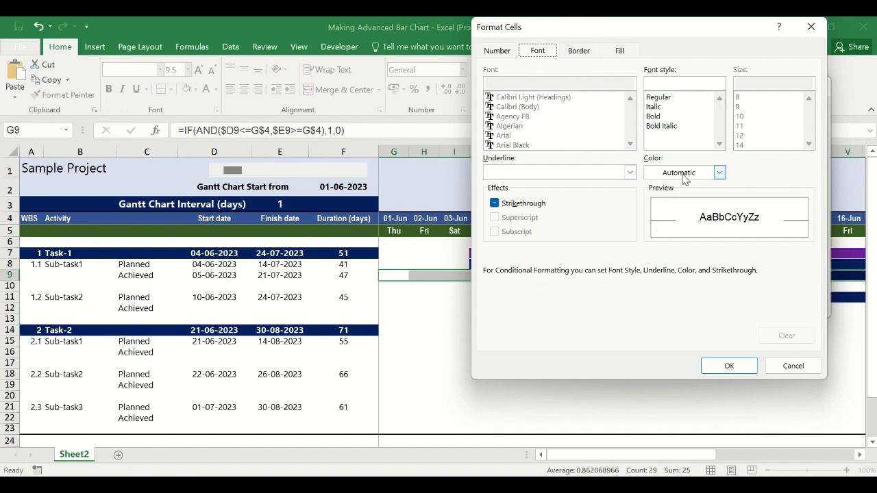
click(719, 173)
click(702, 288)
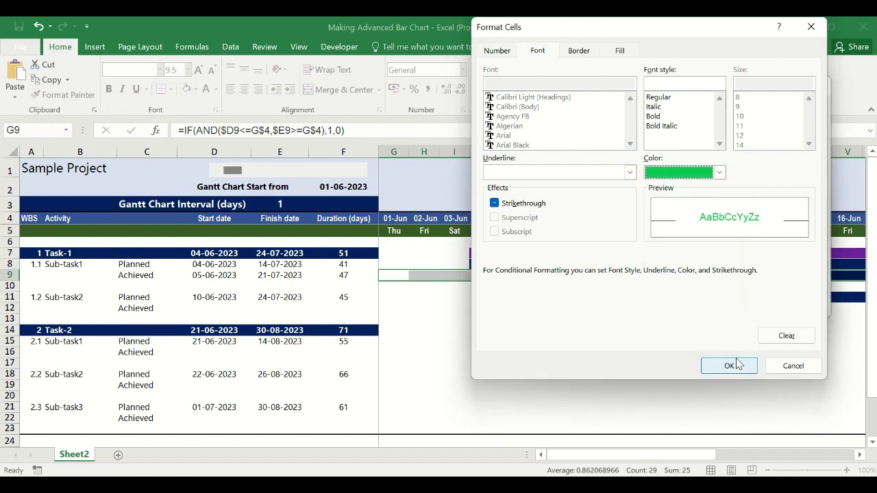
click(731, 365)
click(739, 304)
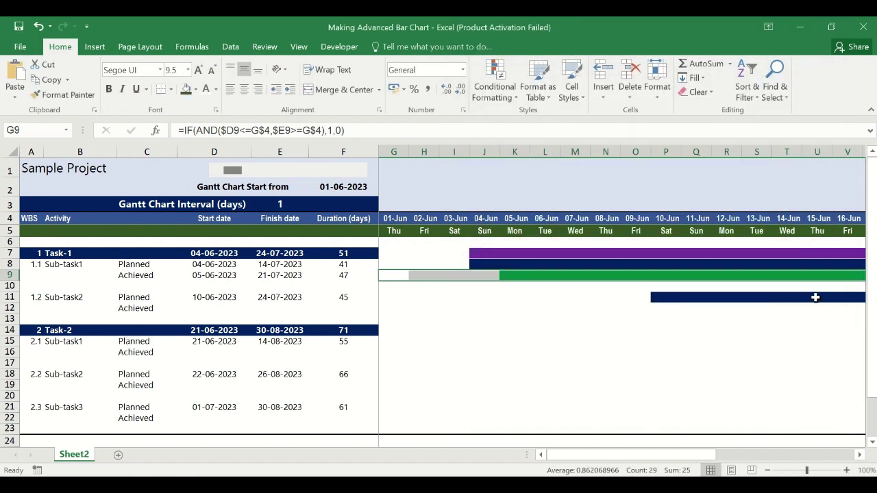
click(586, 299)
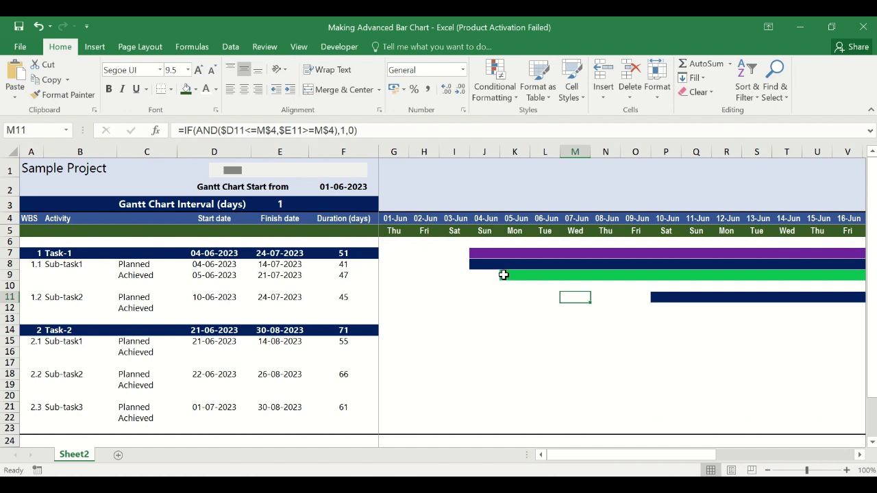
- Copy the green-formatted achieved bar cells G9:AI9 into the achieved row 12 of Task-1's Sub-task2
click(374, 275)
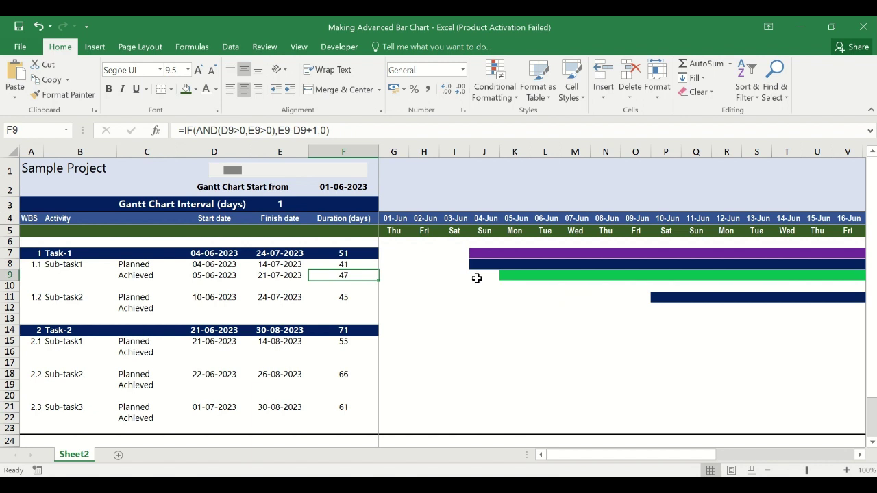
key(Right)
key(shift+Right)
key(shift+Right)
key(shift+Right)
key(shift+Right)
key(shift+Right)
key(shift+Right)
key(shift+Right)
key(shift+Right)
key(shift+Right)
key(shift+Right)
key(shift+Right)
key(shift+Right)
key(shift+Right)
key(shift+Right)
key(shift+Right)
key(shift+Right)
key(shift+Right)
key(shift+Right)
key(shift+Right)
key(shift+Right)
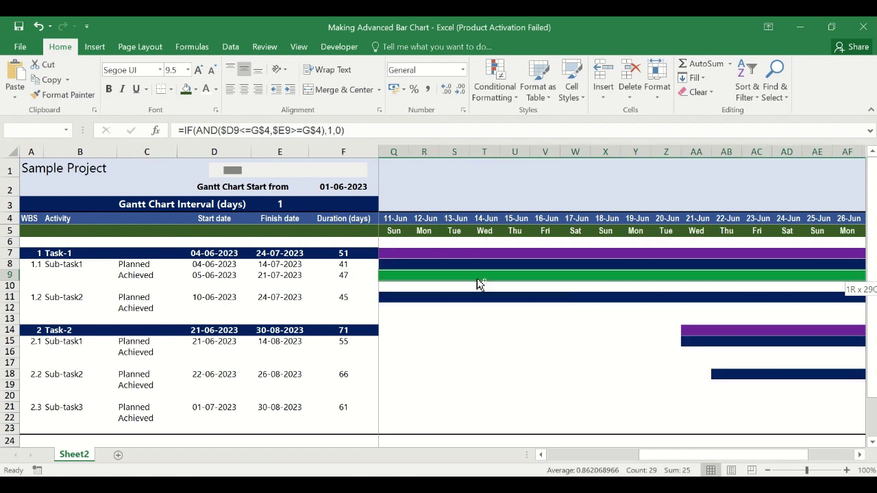
key(ctrl+c)
key(Left)
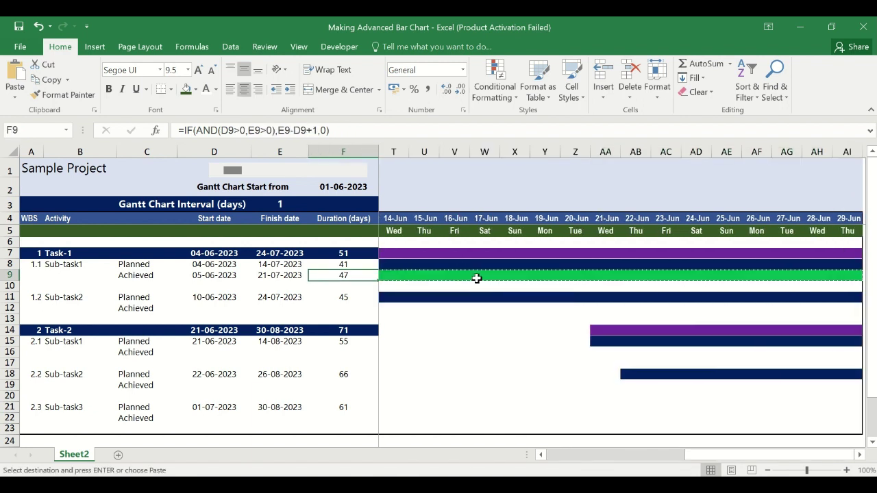
key(Down)
key(Down)
key(Down)
key(Right)
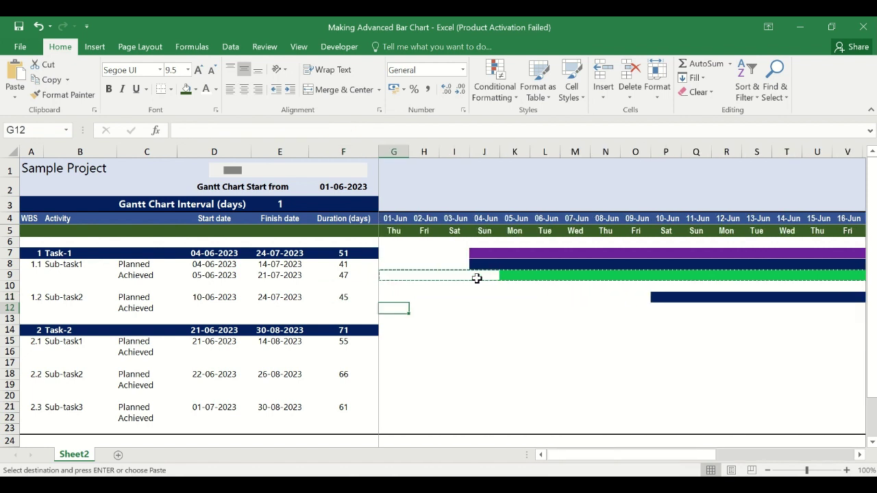
key(ctrl+v)
key(ctrl+z)
- Paste the copied achieved bar cells into rows 16, 19 and 22 for the three sub-tasks of Task-2
key(Down)
key(Down)
key(Down)
key(Down)
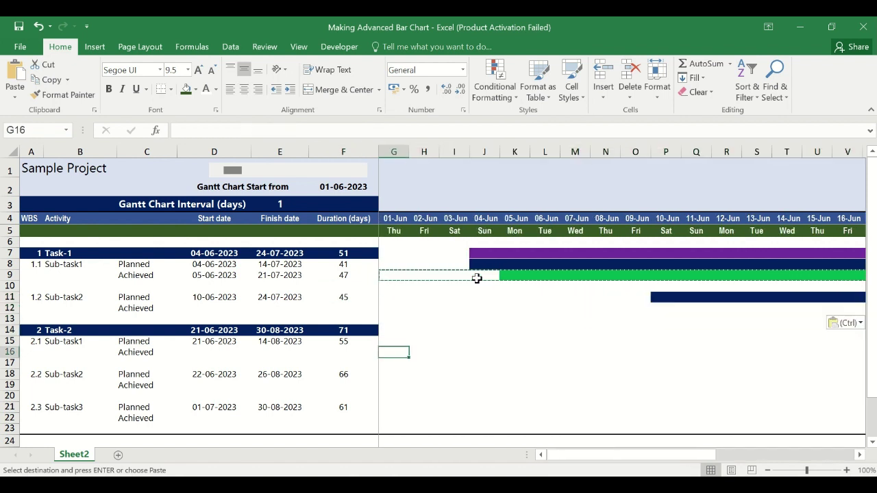
key(ctrl+v)
key(Down)
key(Down)
key(Down)
key(ctrl+v)
key(Down)
key(Down)
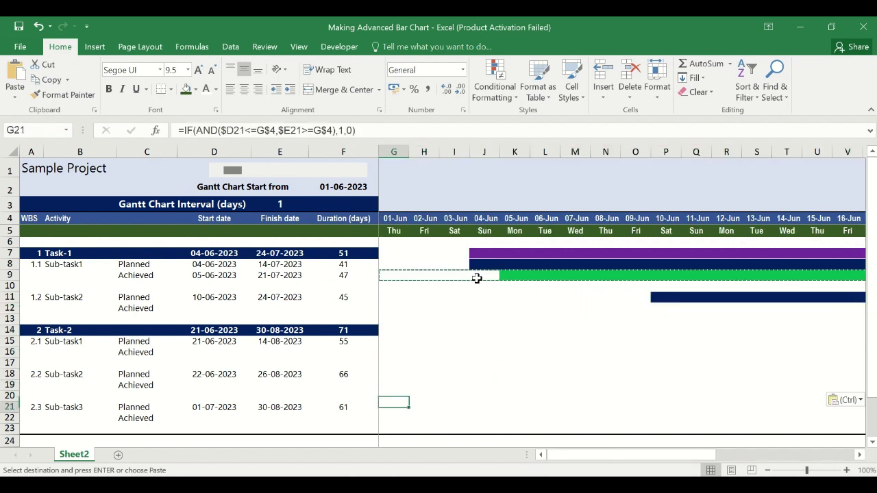
key(Down)
key(ctrl+v)
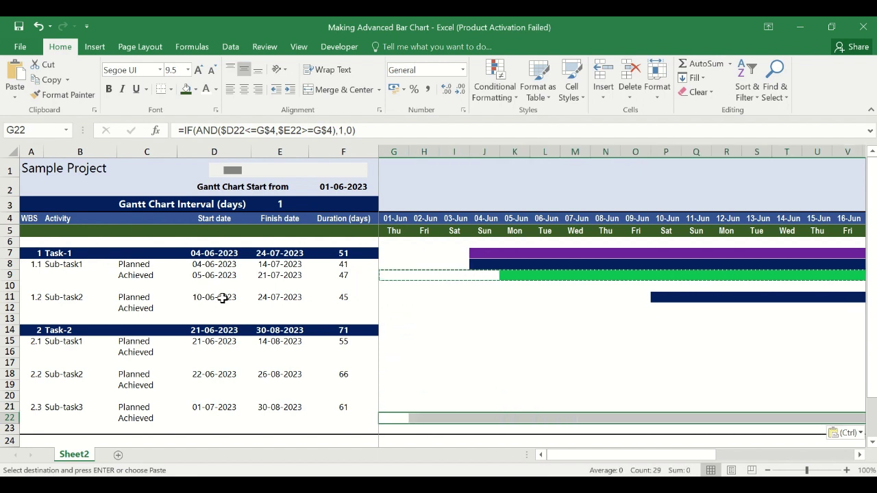
- Enter the achieved start date 01-07-2023 and finish date 15-08-2023 for Sub-task2 of Task-1 in row 12
click(212, 306)
text(1-)
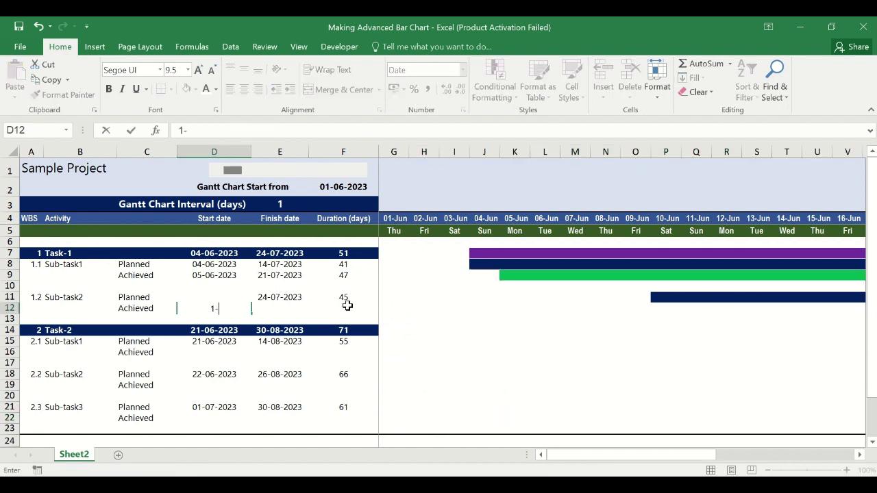
text(7-23)
key(Tab)
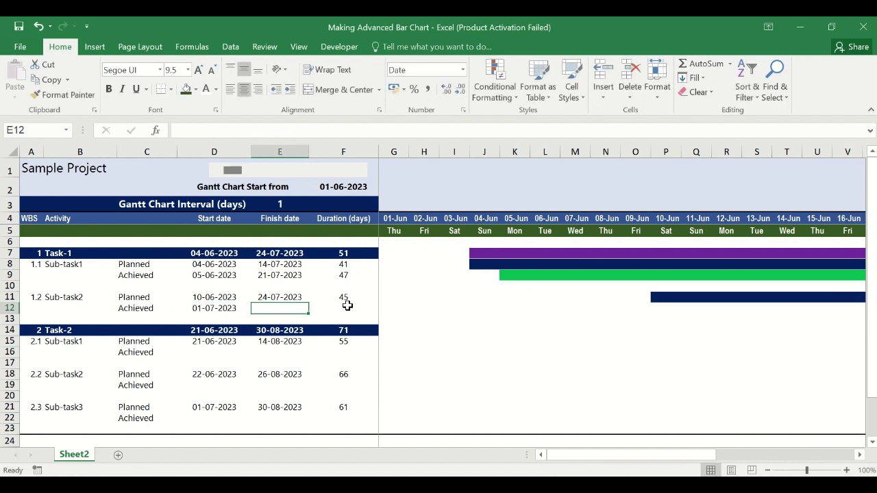
text(15-08-2023)
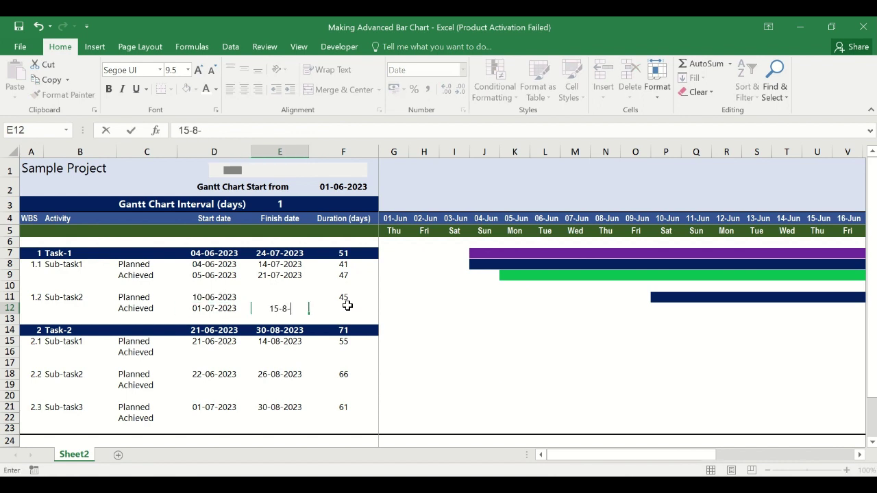
key(Tab)
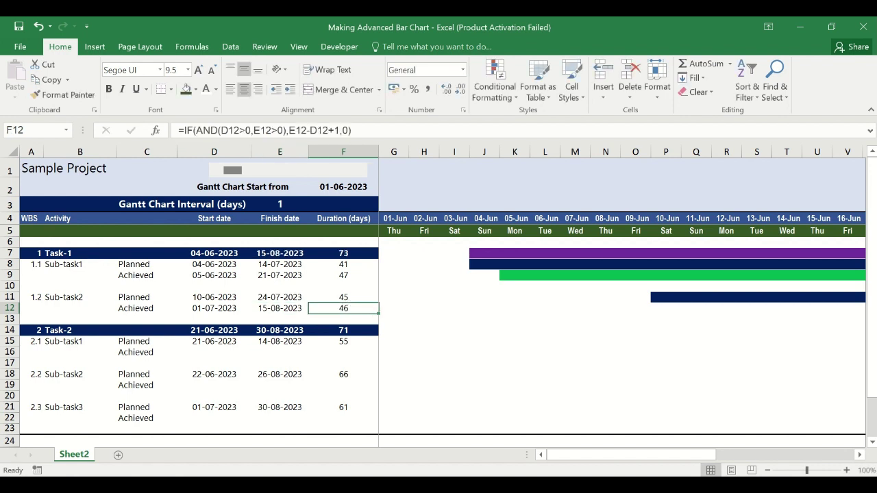
- Increase the Gantt chart interval to 3 days with the sheet's scroll bar control and narrow column C slightly
drag(654, 454, 855, 454)
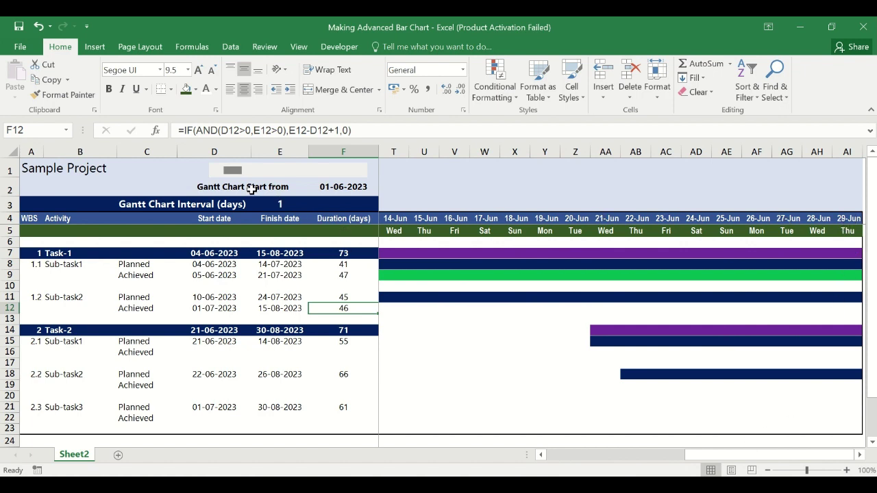
drag(232, 174, 274, 175)
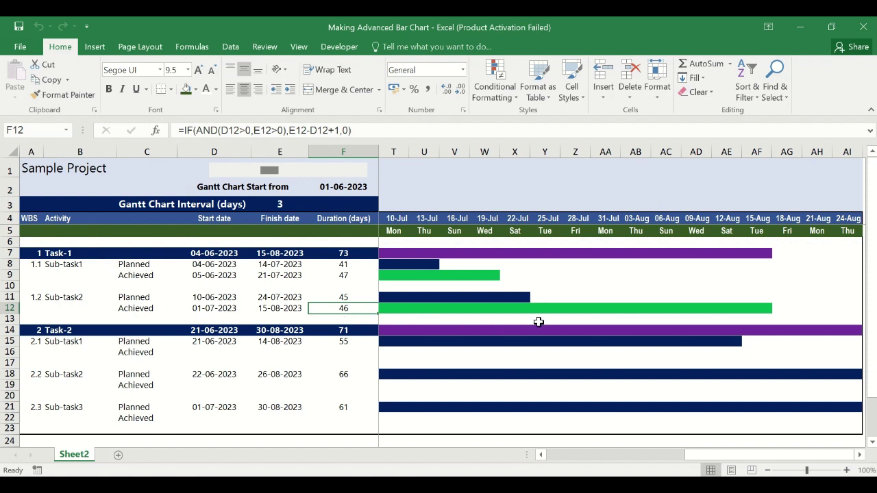
key(Right)
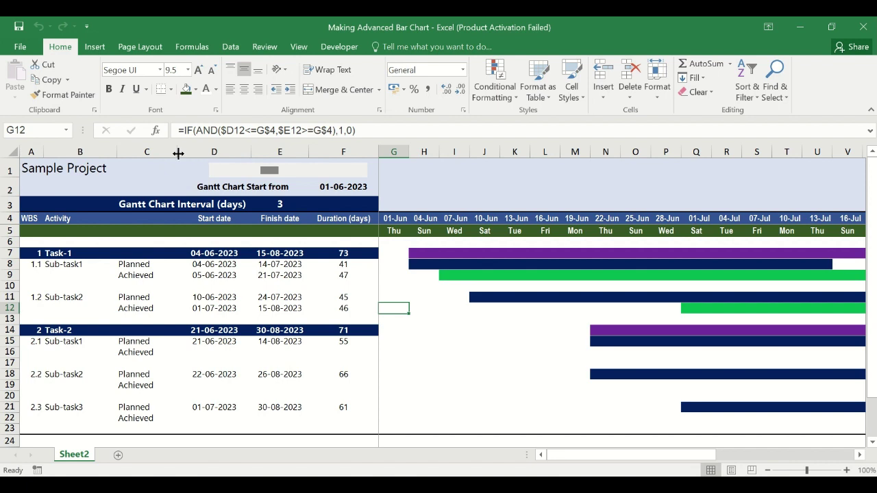
drag(177, 153, 163, 154)
click(274, 203)
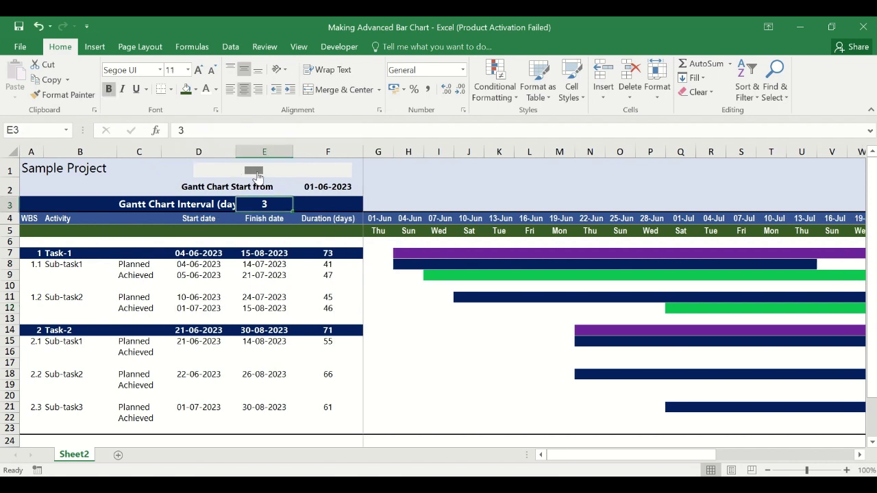
- Set the Gantt chart start date in F2 to 01-08-2023 and reduce the interval to 1 day with the scroll bar control
click(328, 186)
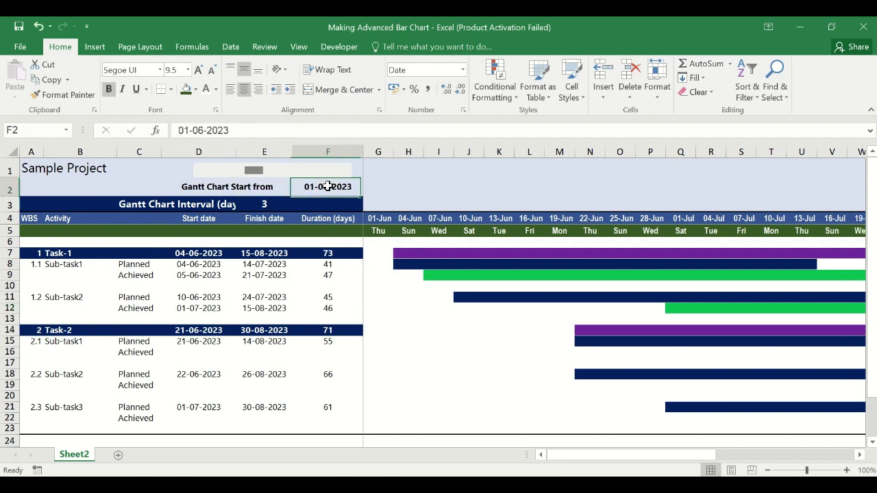
double_click(328, 186)
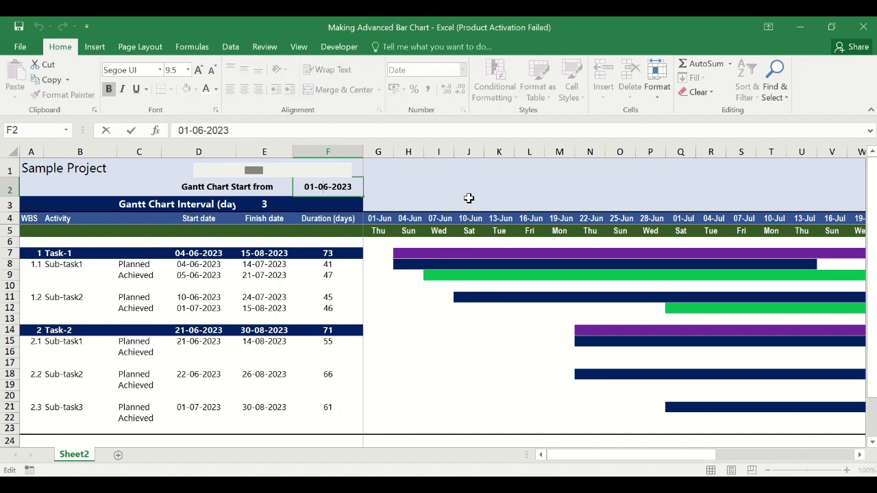
key(BackSpace)
text(8)
key(Return)
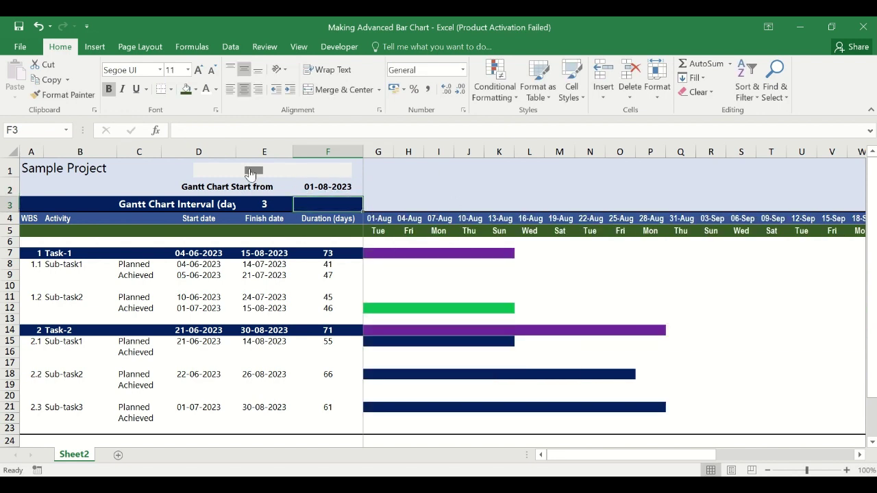
click(218, 173)
click(218, 173)
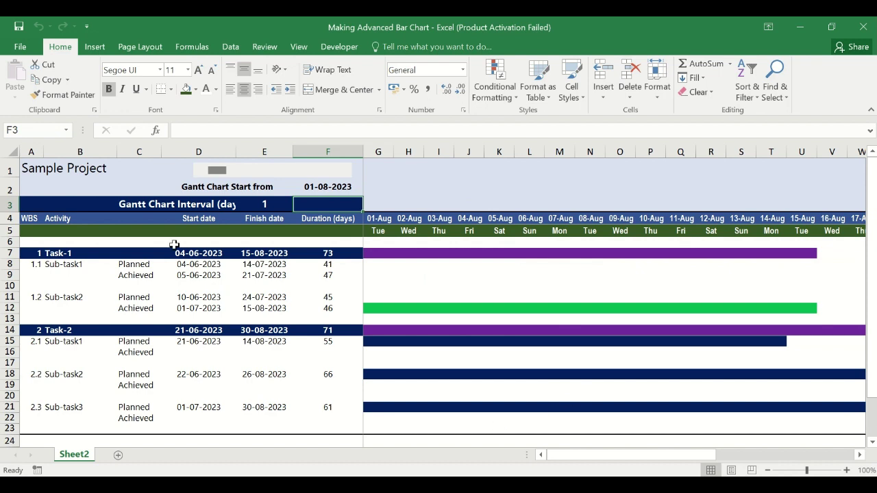
- Widen column D to fit the interval label and insert two blank columns at AI, before the last date column
drag(233, 146, 244, 145)
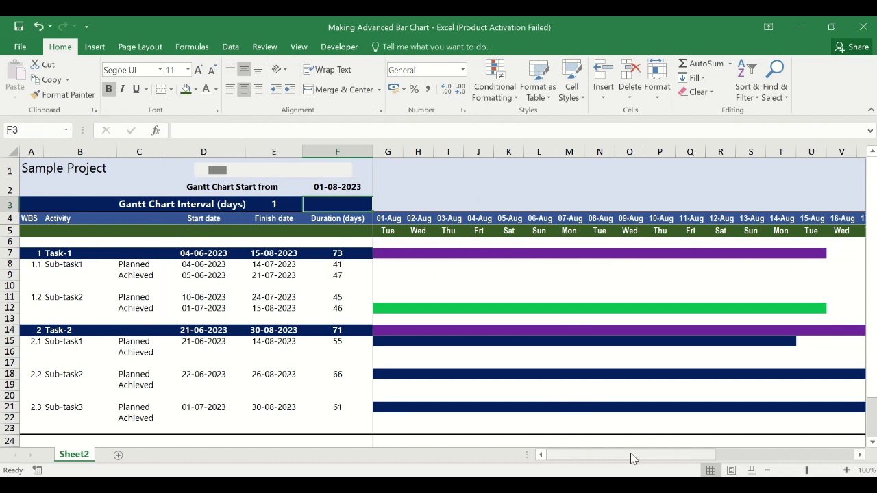
drag(630, 454, 553, 458)
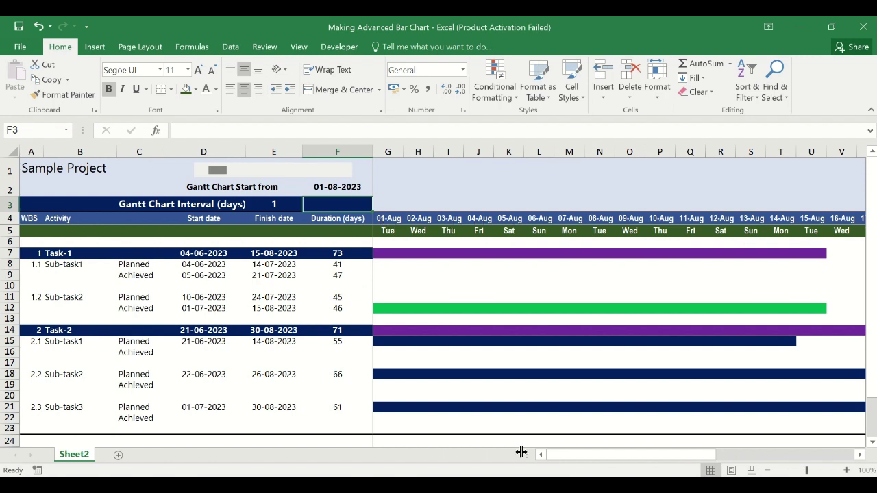
mouse_move(558, 455)
mouse_down()
mouse_move(708, 470)
mouse_move(786, 464)
mouse_up()
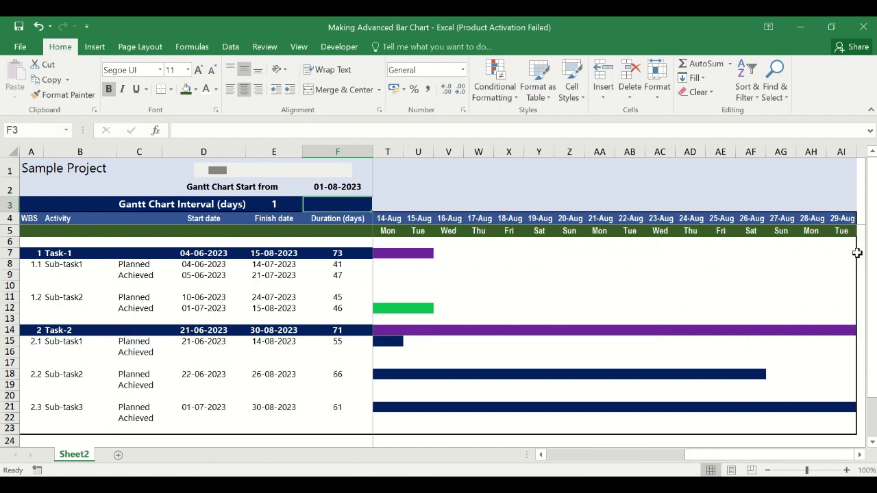
click(840, 145)
key(ctrl+plus)
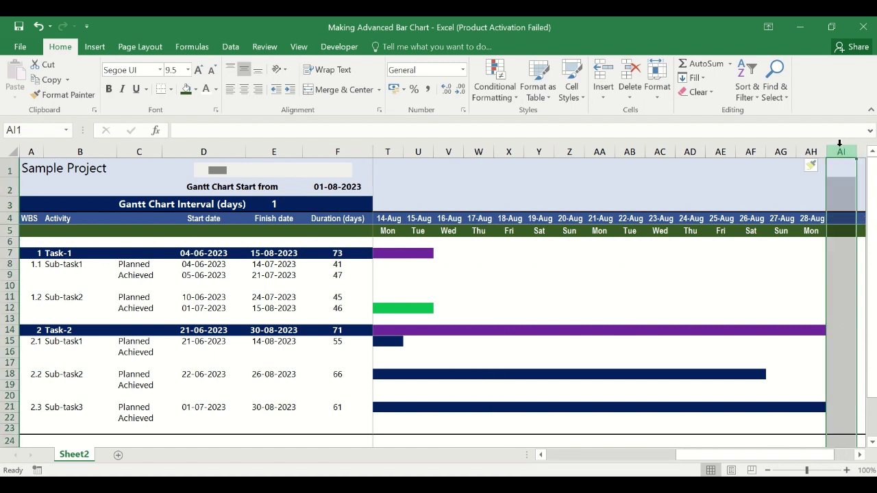
click(860, 455)
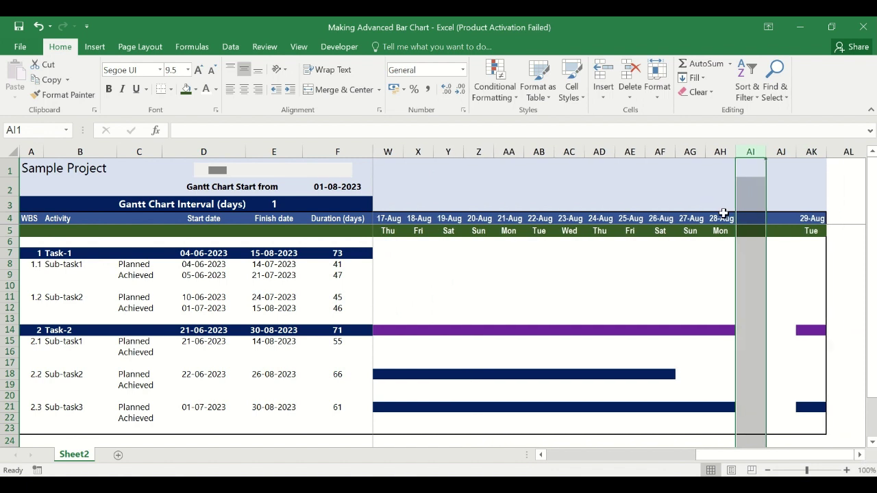
- Fill the date formula from AH4 across to AK4 and the weekday formula from AH5 across to AK5
click(724, 218)
drag(733, 224, 816, 221)
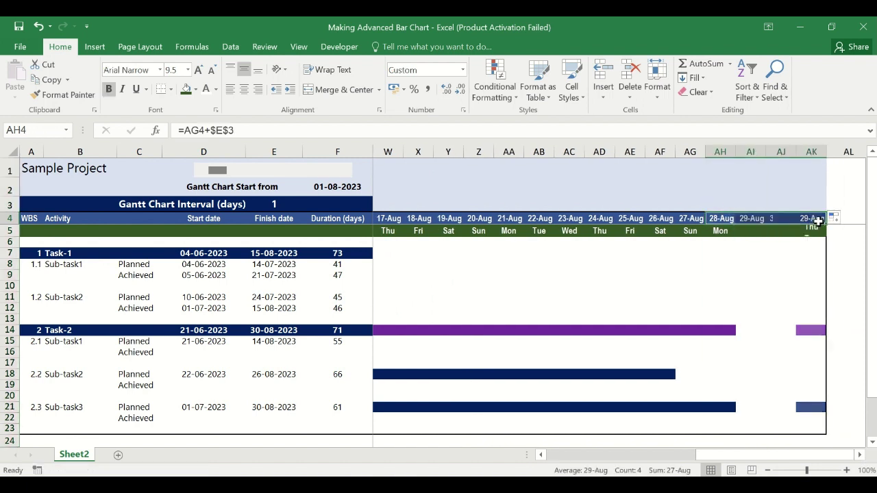
click(724, 232)
drag(734, 236, 821, 234)
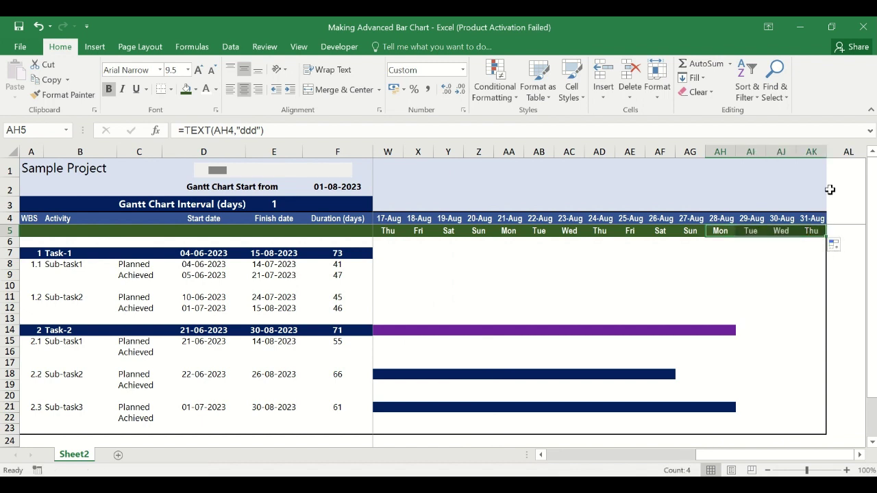
- Fill the Gantt bar formulas of column AH, down to row 23, across to column AK
drag(721, 232, 824, 428)
click(788, 295)
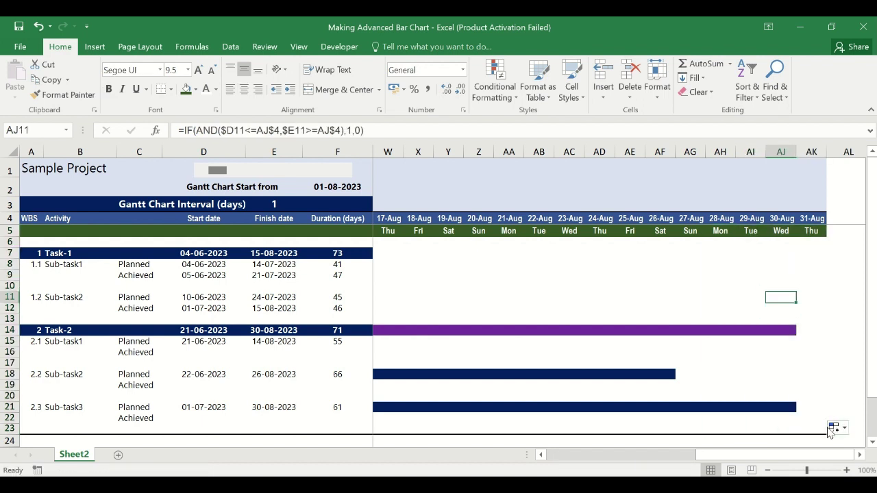
click(816, 429)
click(204, 241)
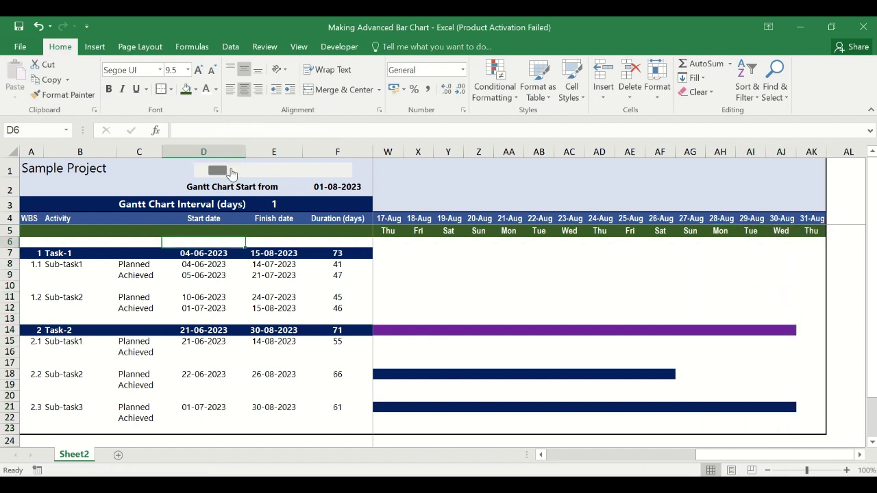
- Increase the Gantt chart interval to 2 days with the sheet's scroll bar control and review the bars from the first date column
click(237, 171)
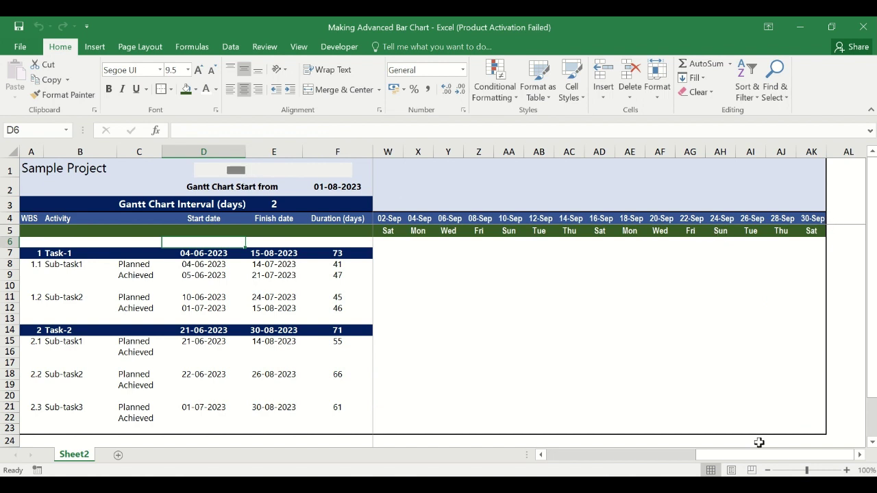
drag(759, 454, 606, 456)
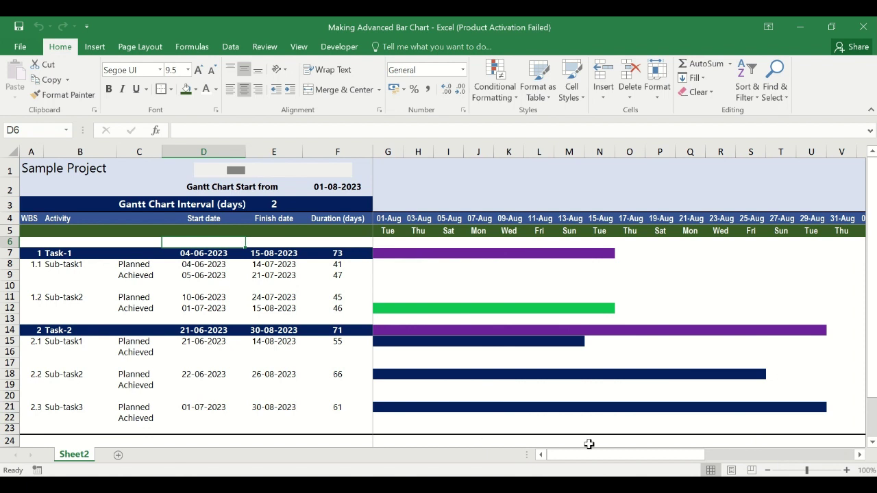
click(284, 273)
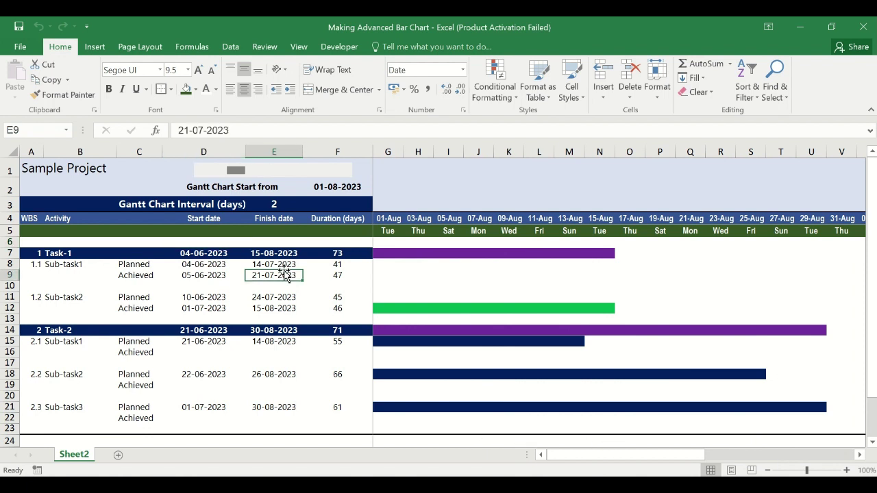